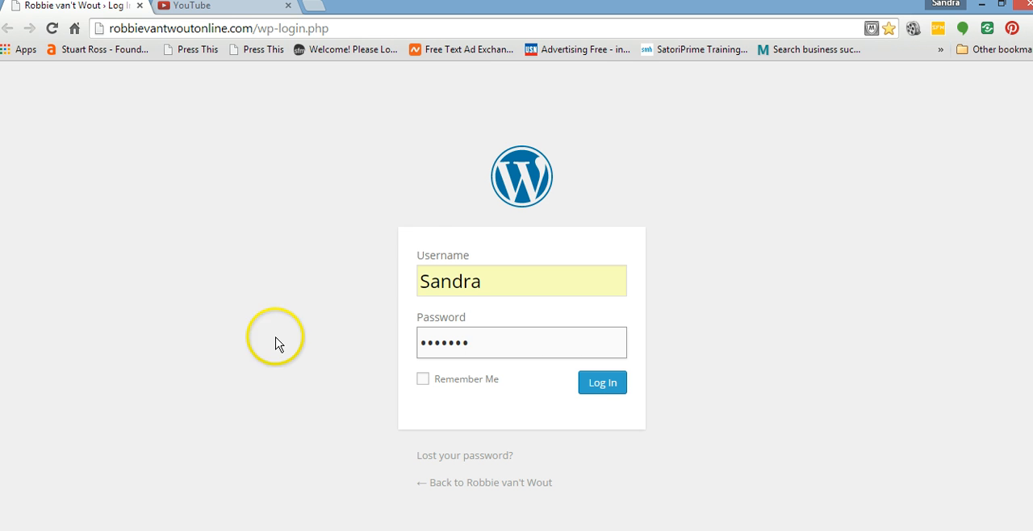
Log in to the WordPress site with the prefilled credentials and start a new blog post.
left_click(604, 385)
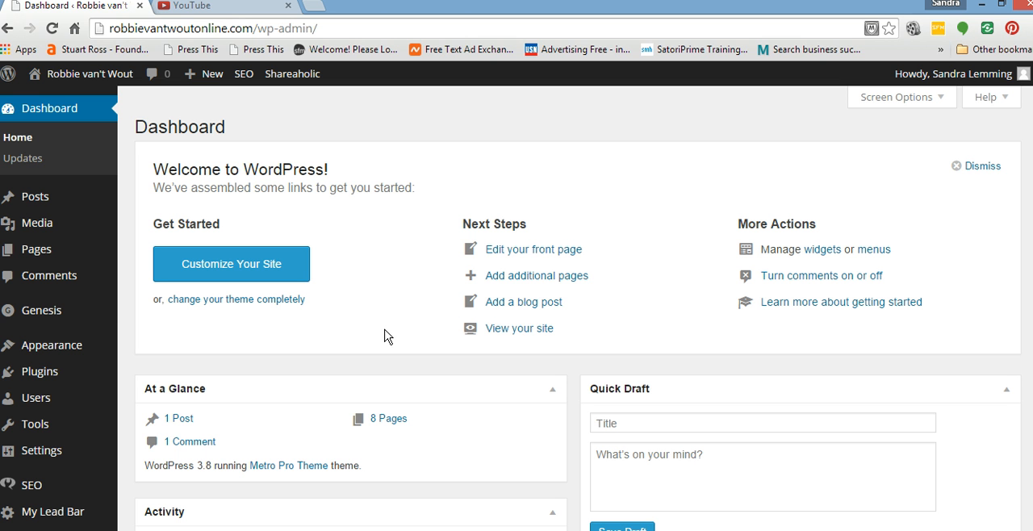
mouse_move(36, 376)
mouse_move(62, 345)
left_click(420, 393)
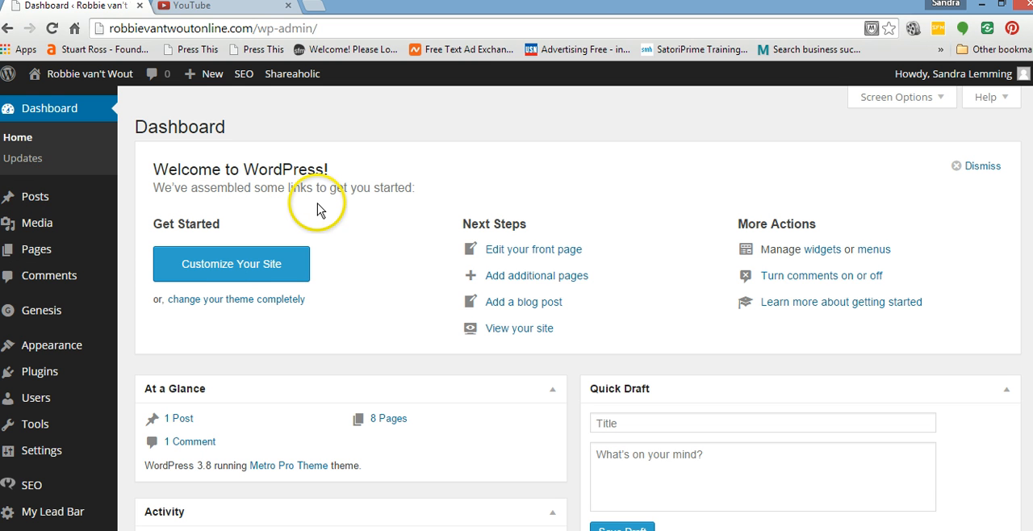
left_click(362, 233)
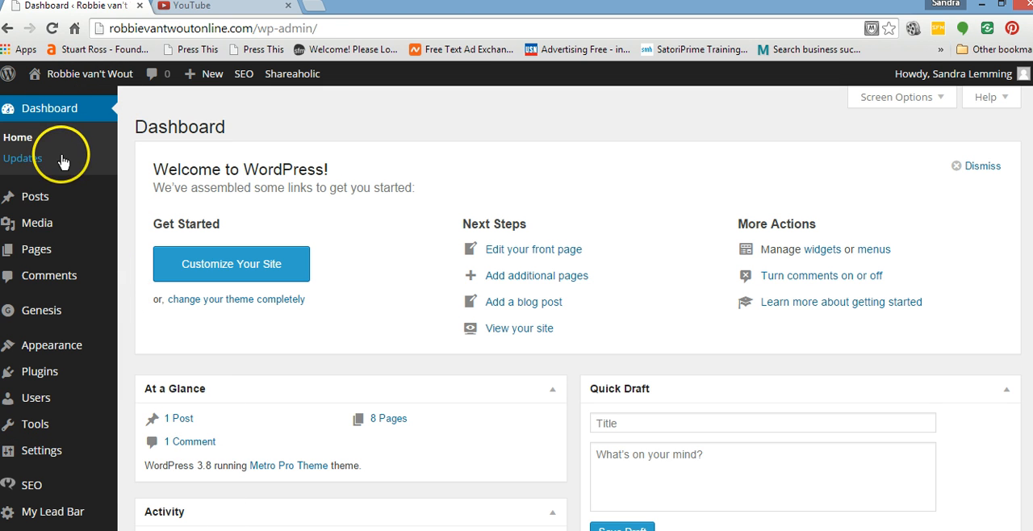
mouse_move(27, 202)
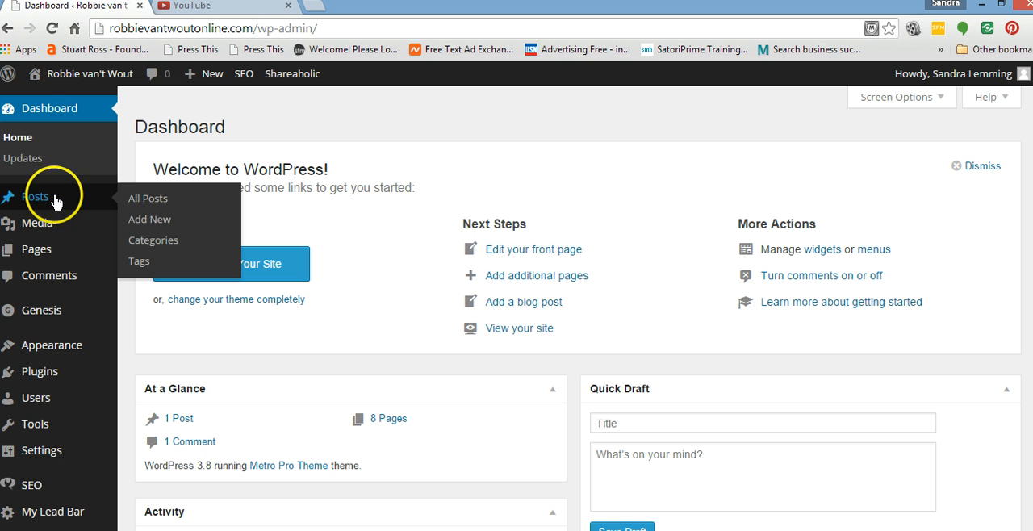
left_click(146, 221)
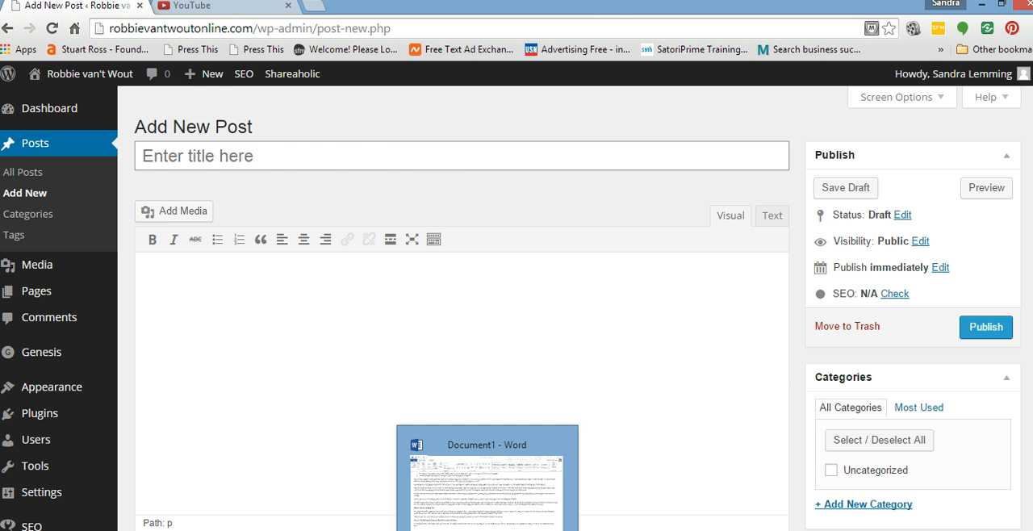
Switch to the Word draft and examine its title and the opening part of the article.
left_click(487, 530)
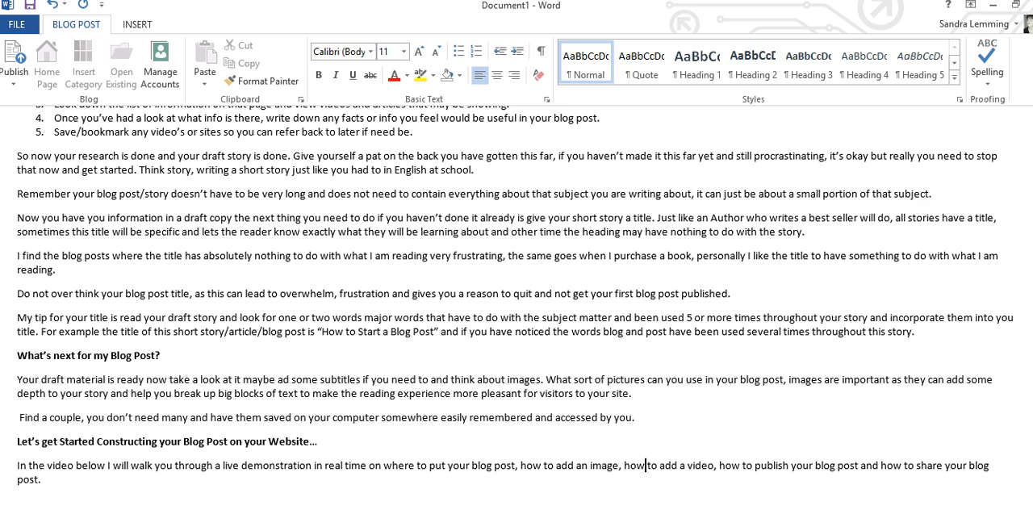
scroll(663, 374, "up", 2)
scroll(663, 374, "up", 3)
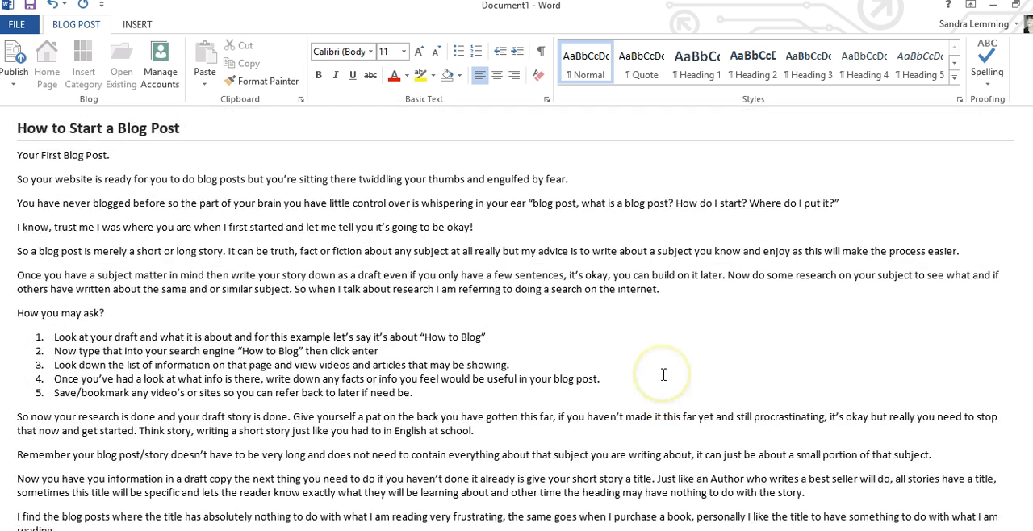
left_click_drag(17, 130, 187, 137)
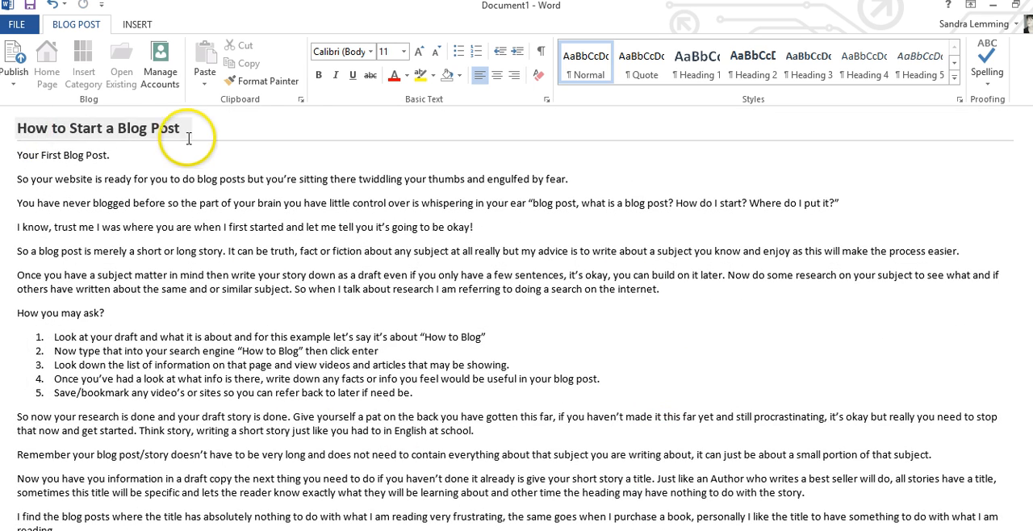
left_click(463, 330)
left_click(394, 378)
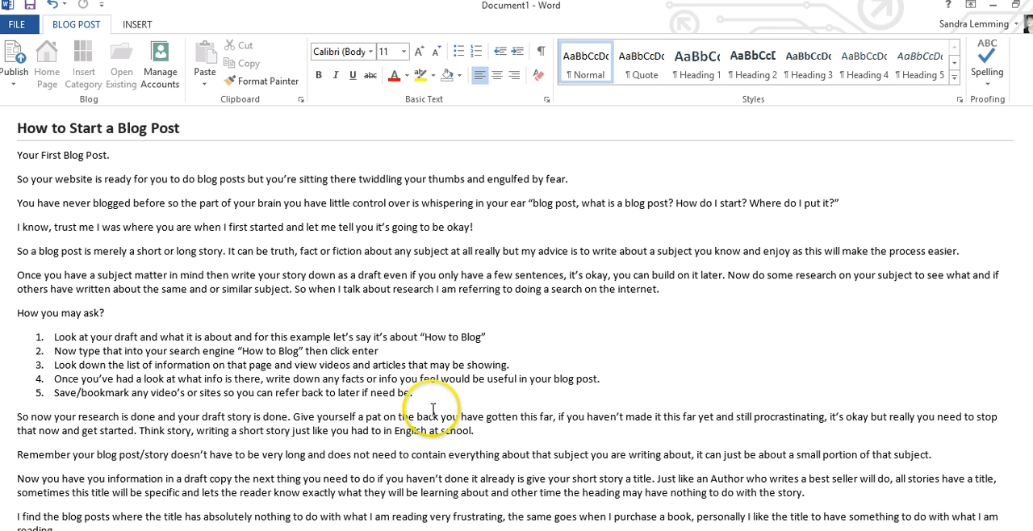
triple_click(69, 125)
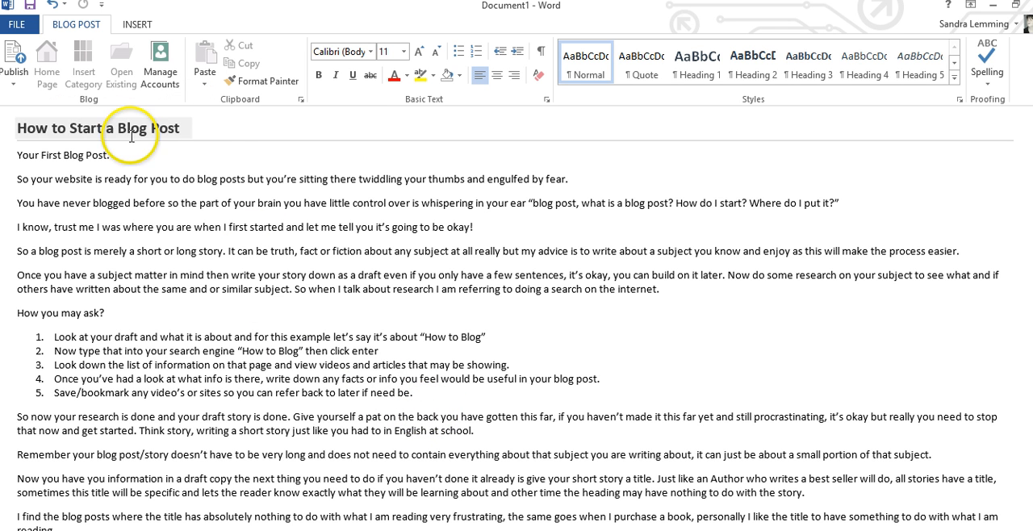
left_click(196, 132)
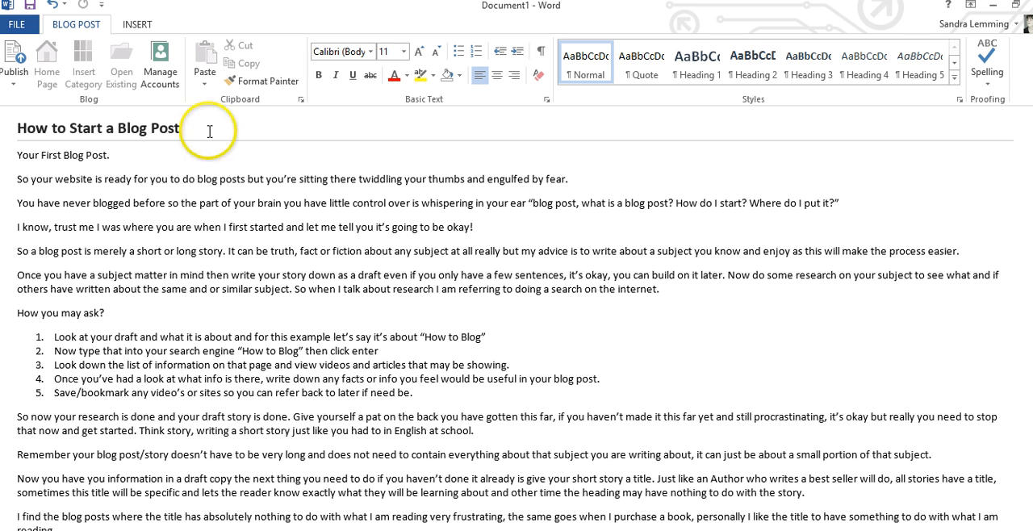
triple_click(224, 131)
left_click(224, 129)
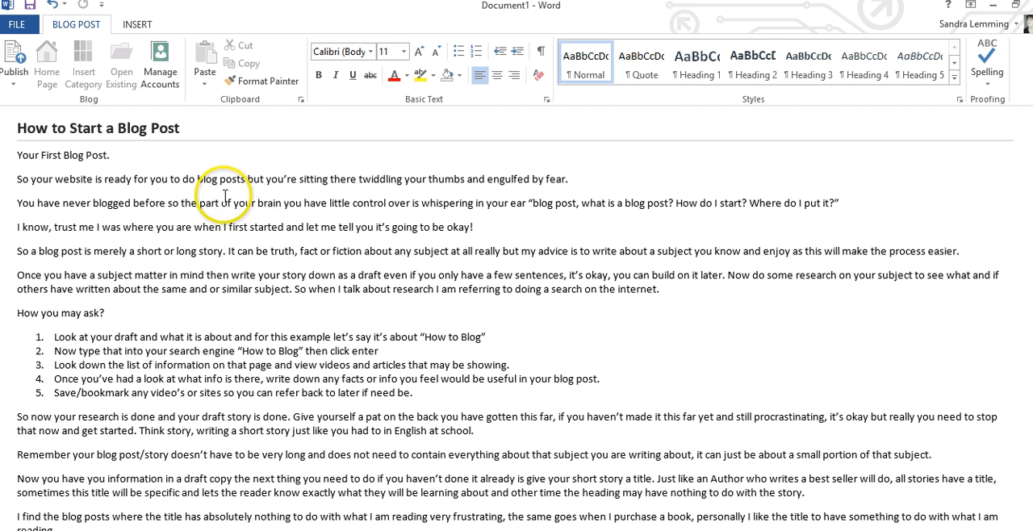
triple_click(24, 128)
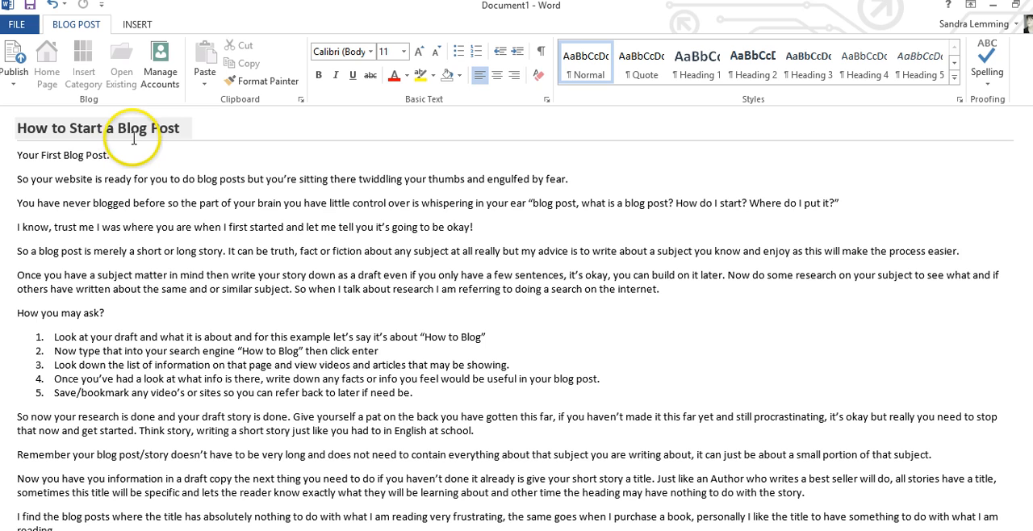
left_click(227, 259)
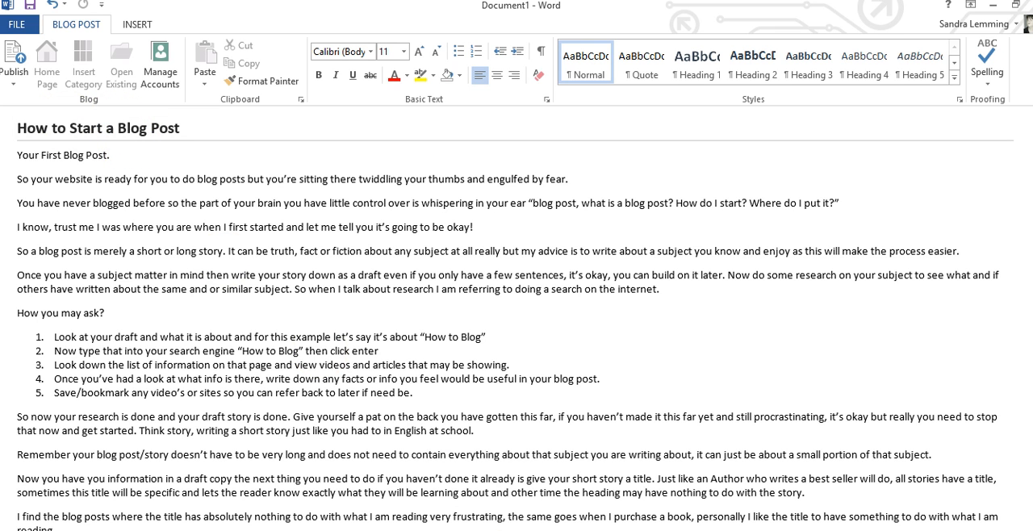
Return to the new WordPress post in the browser and title it "How to Start a Blog Post".
left_click(536, 529)
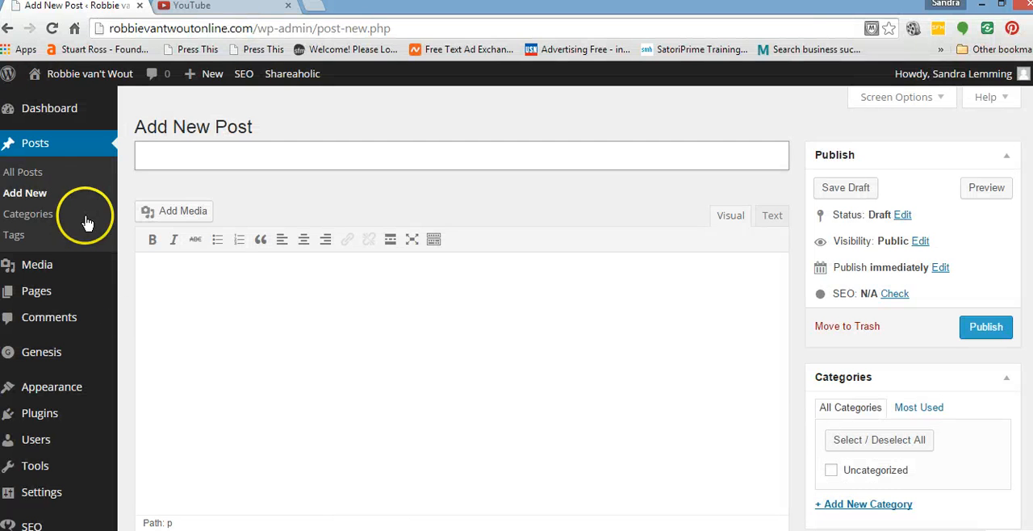
left_click(159, 154)
type("How")
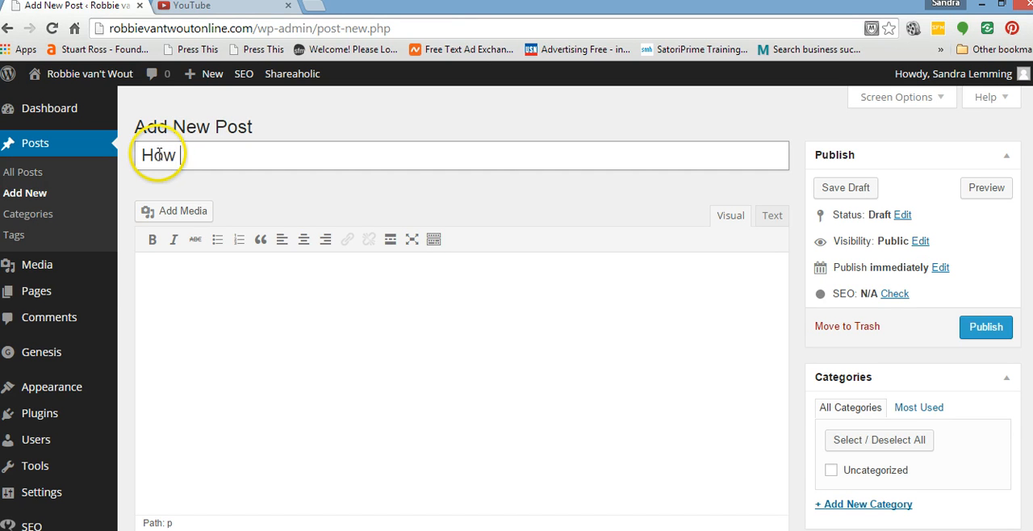
type(" Start a Blog Post")
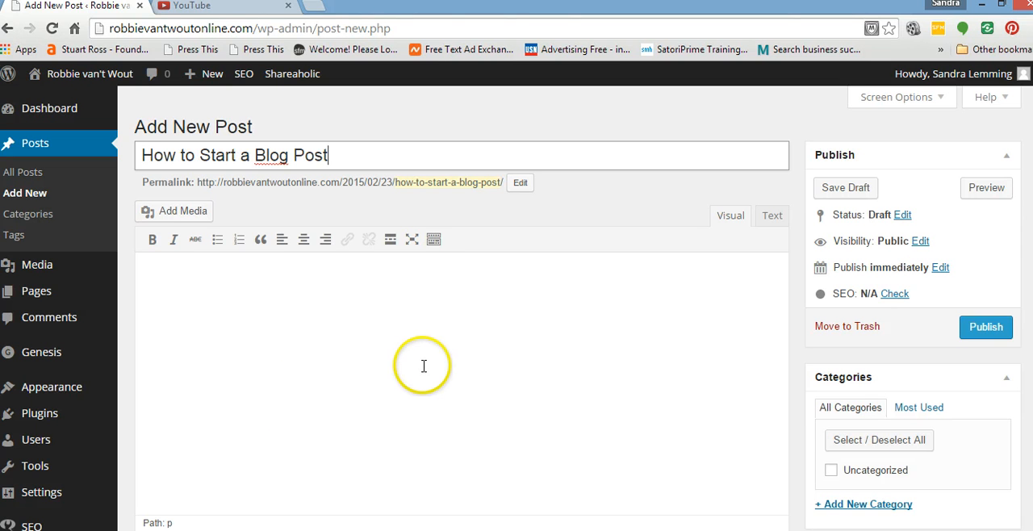
Show the editor's second row of formatting tools and place the cursor in the empty post body.
left_click(144, 266)
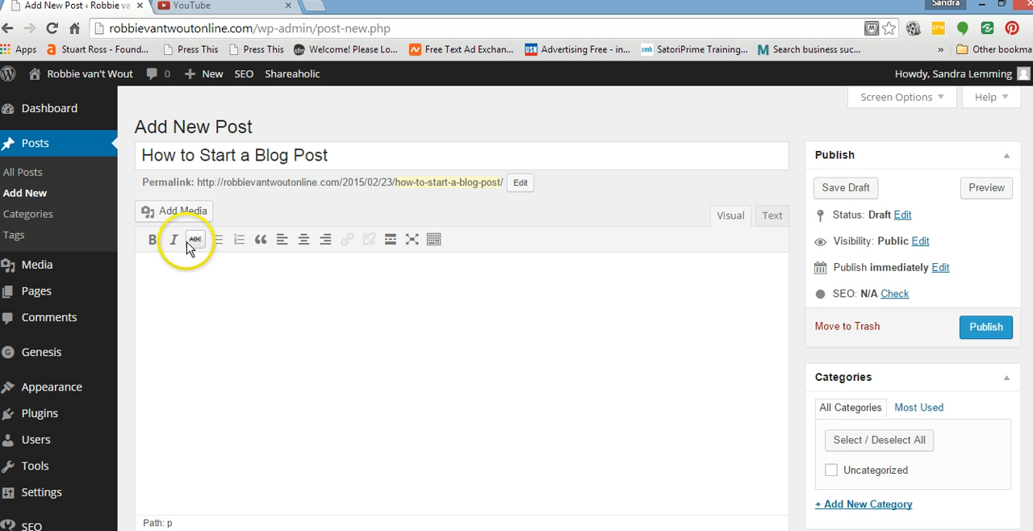
left_click(433, 238)
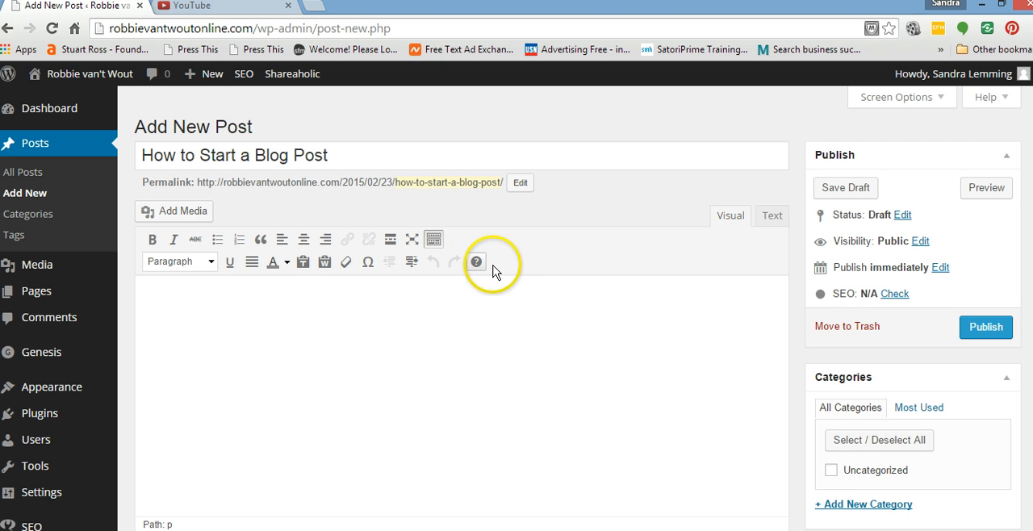
left_click(507, 413)
scroll(516, 308, "down", 1)
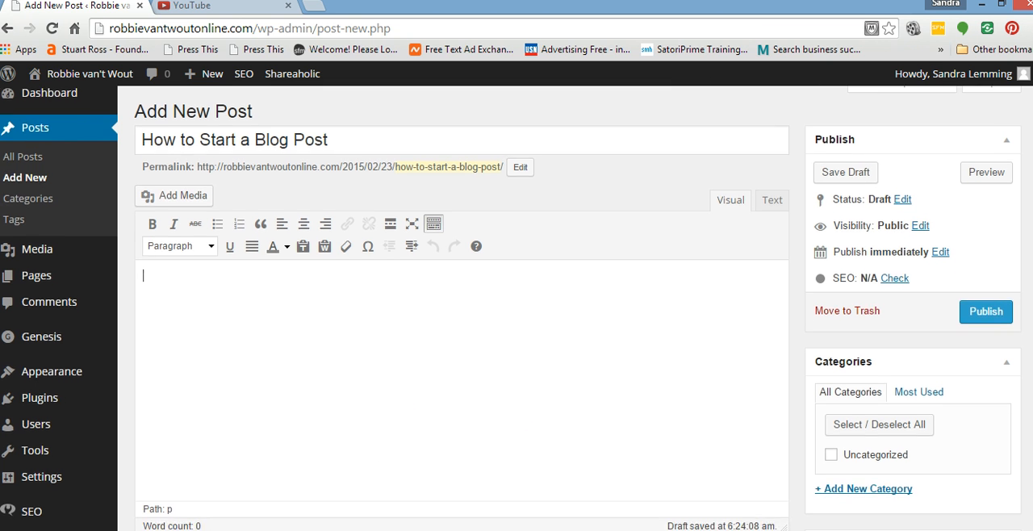
scroll(510, 307, "down", 1)
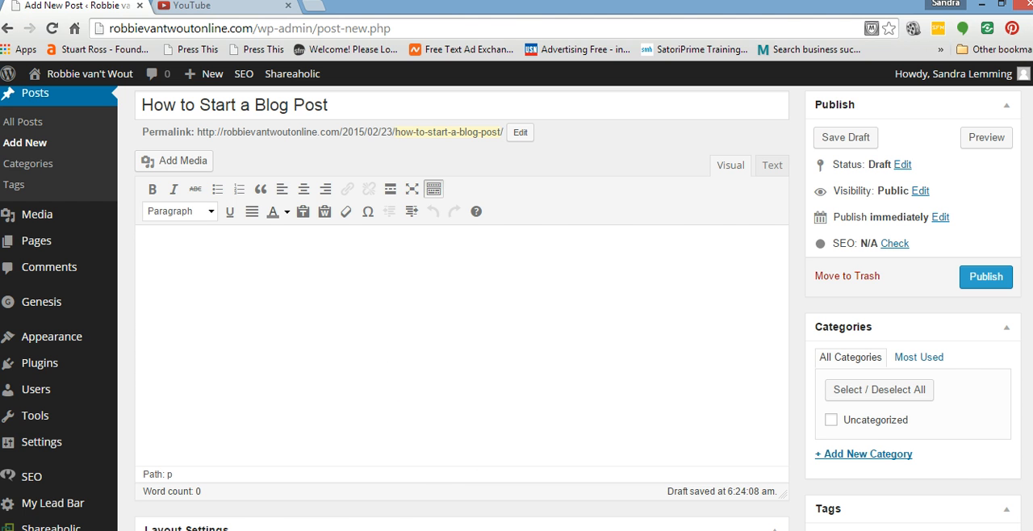
Copy all the text below the title in the Word draft and return to the new post in the browser.
key("alt+Tab")
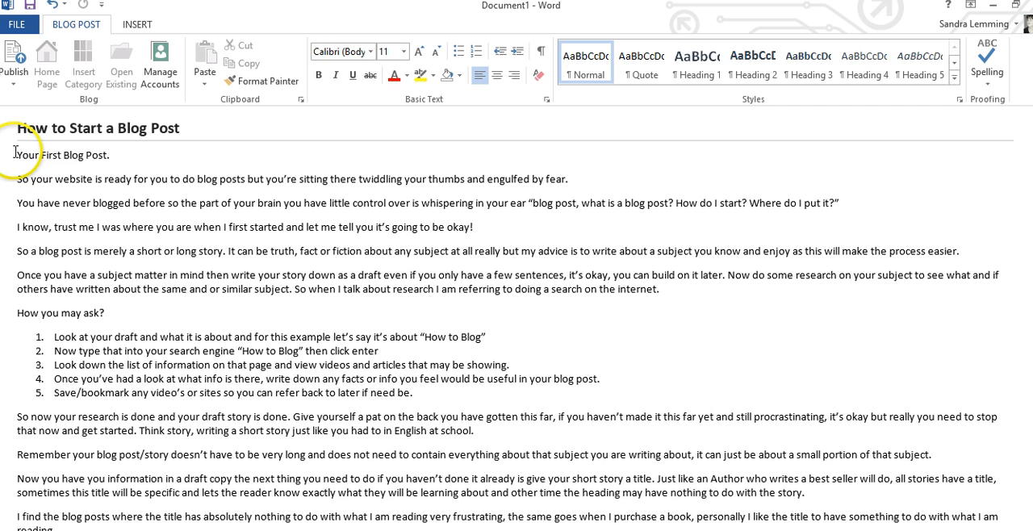
left_click_drag(16, 152, 767, 472)
scroll(427, 363, "down", 4)
scroll(361, 288, "down", 2)
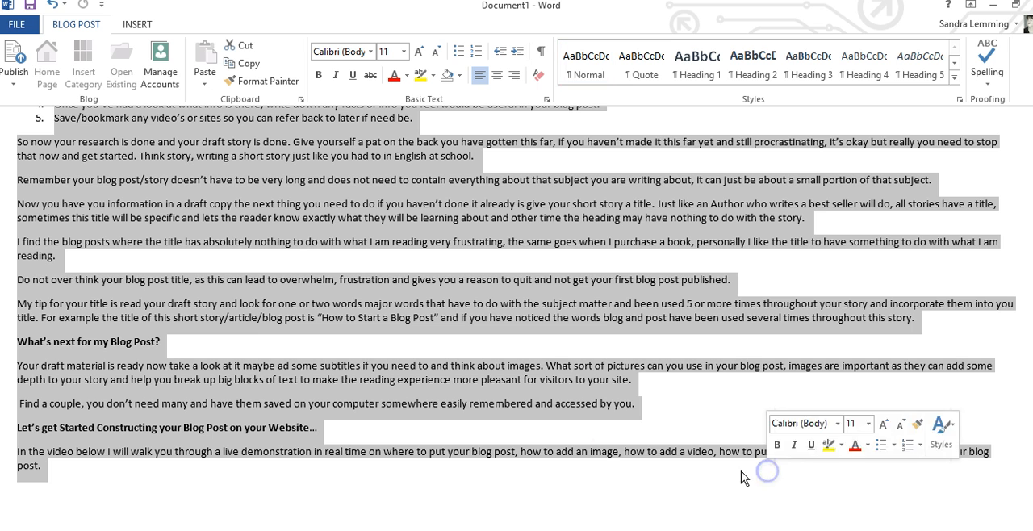
right_click(313, 216)
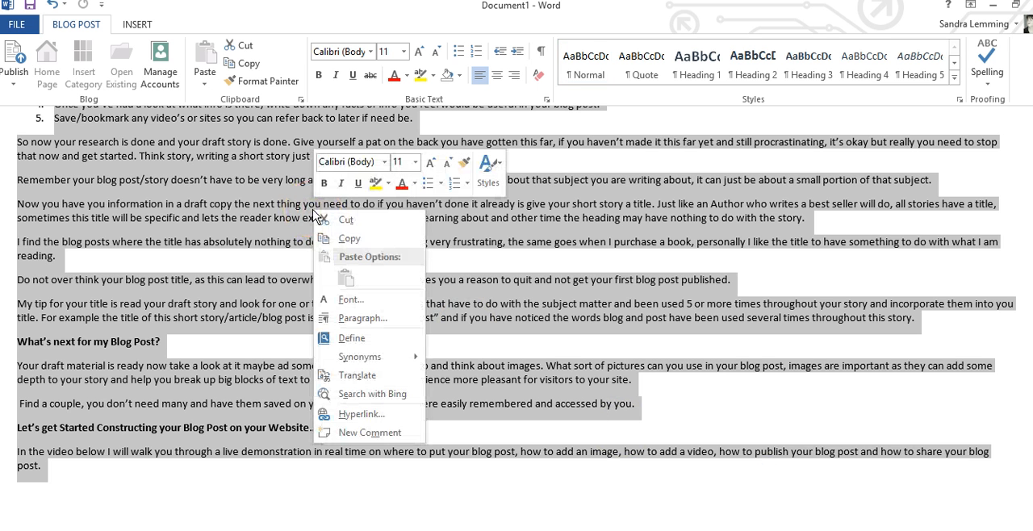
left_click(352, 239)
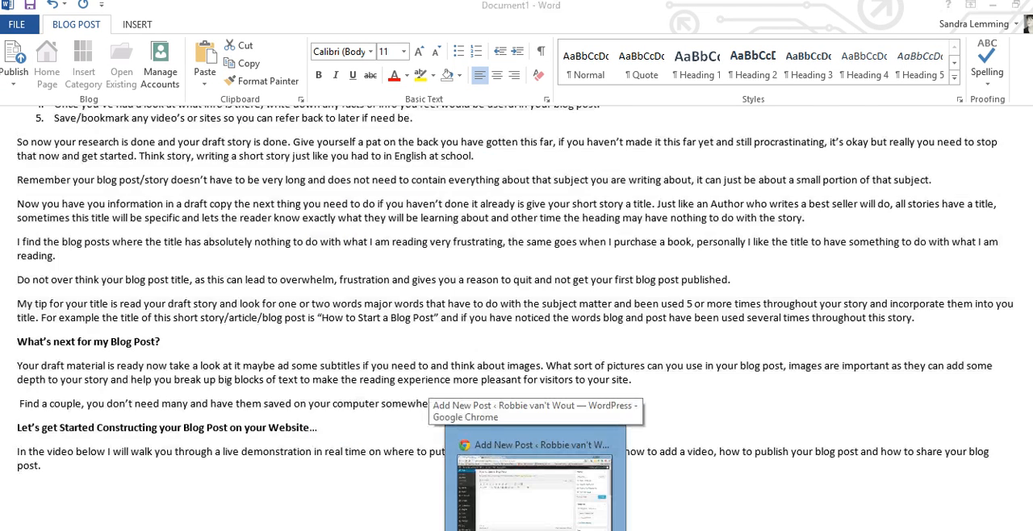
left_click(530, 474)
left_click(179, 260)
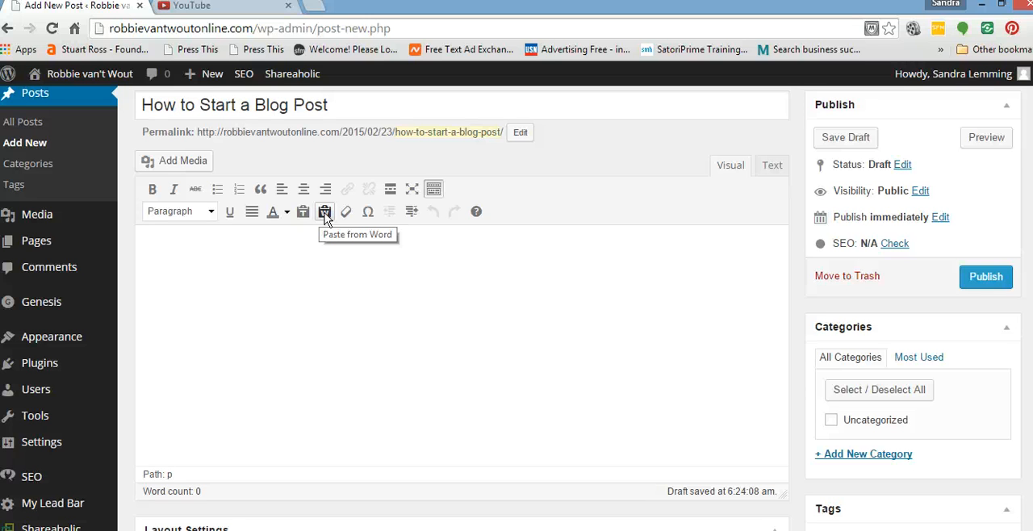
left_click(303, 216)
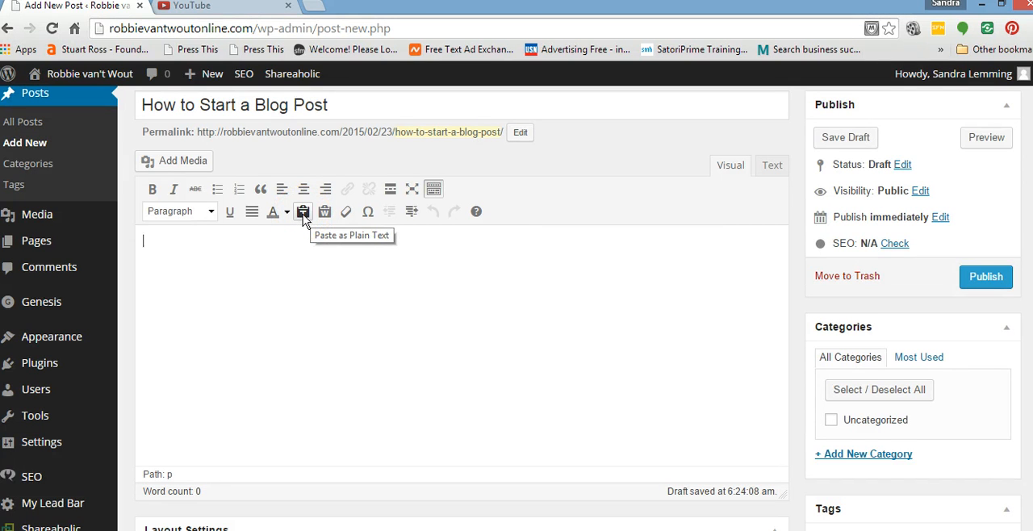
left_click(302, 212)
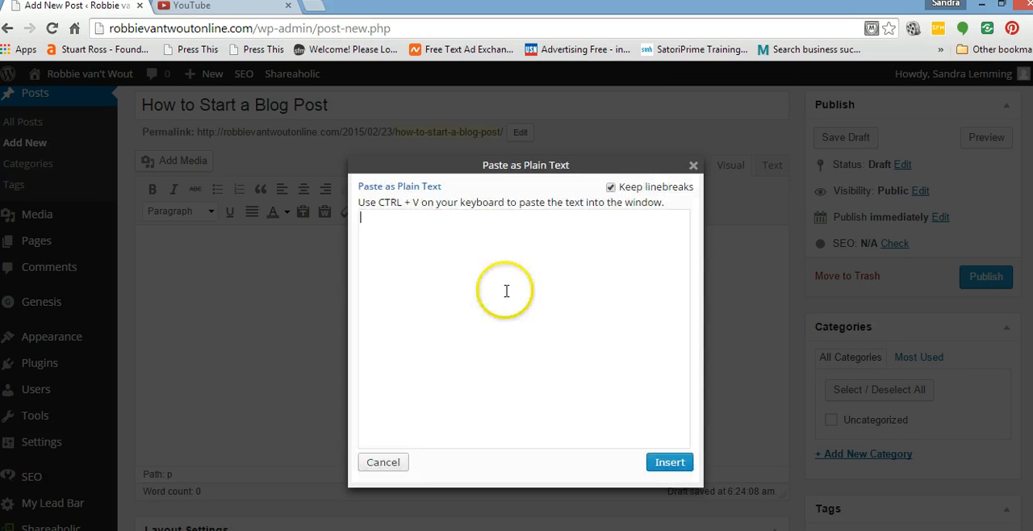
right_click(363, 219)
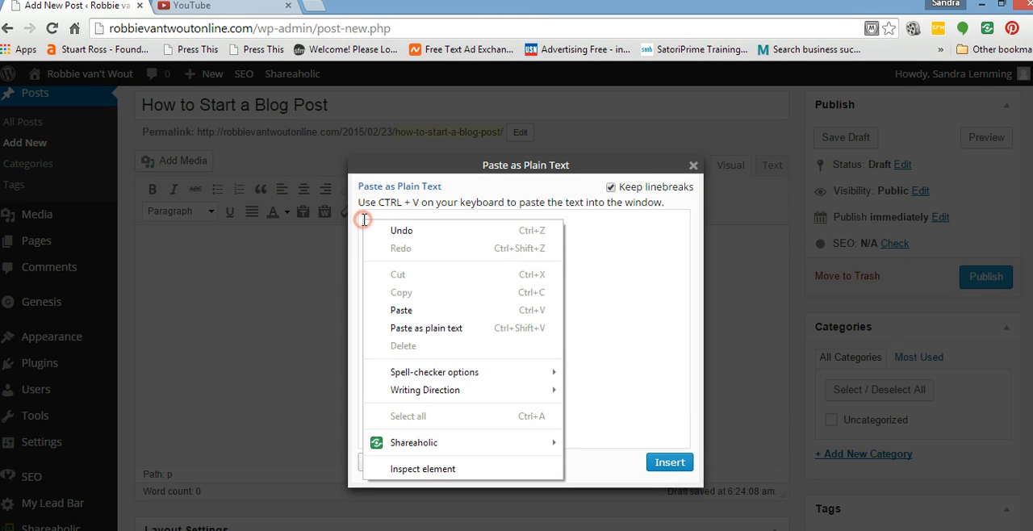
left_click(432, 314)
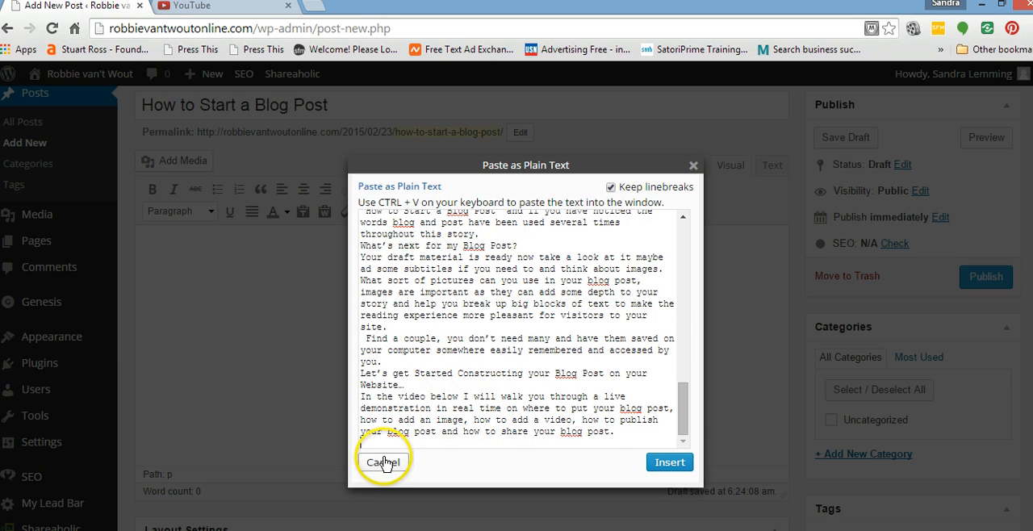
left_click(382, 461)
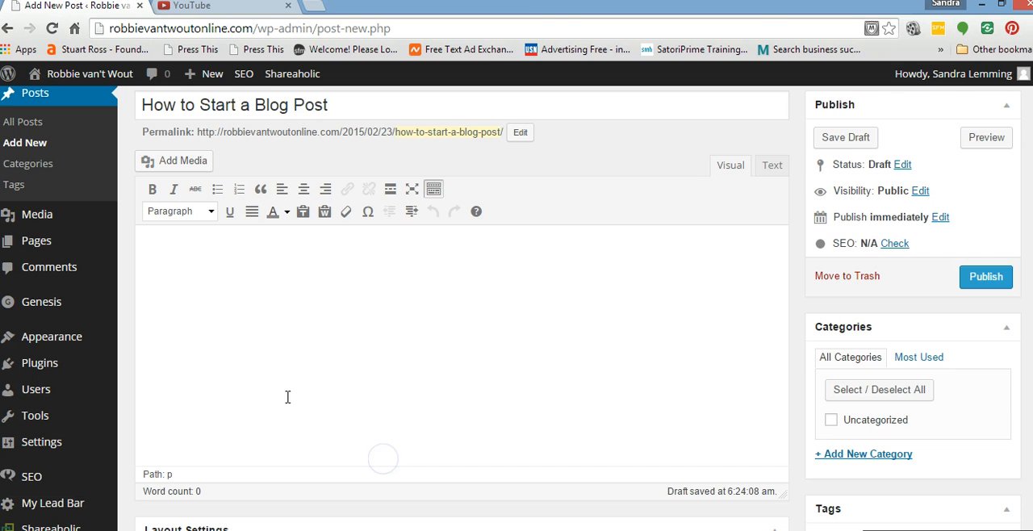
Insert the copied article into the post body with Paste from Word.
left_click(326, 213)
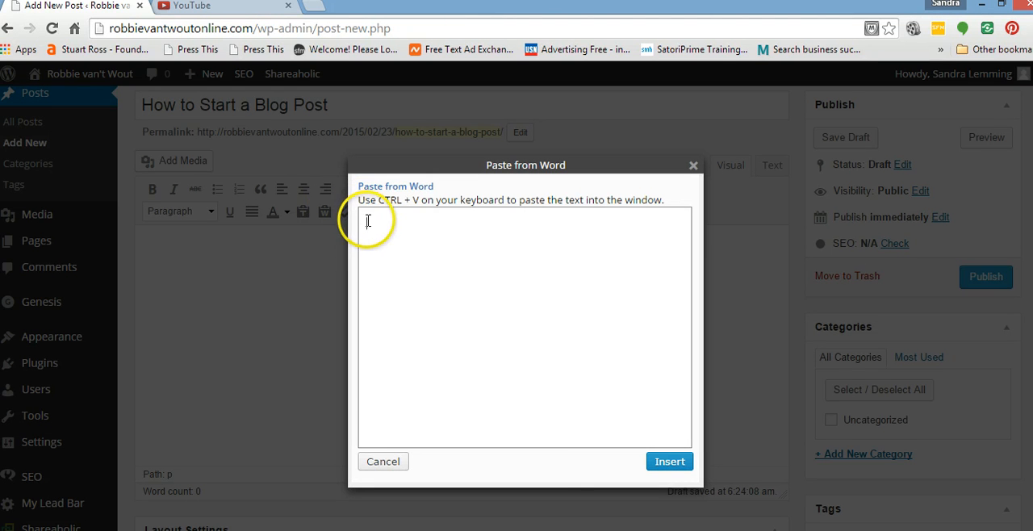
right_click(366, 223)
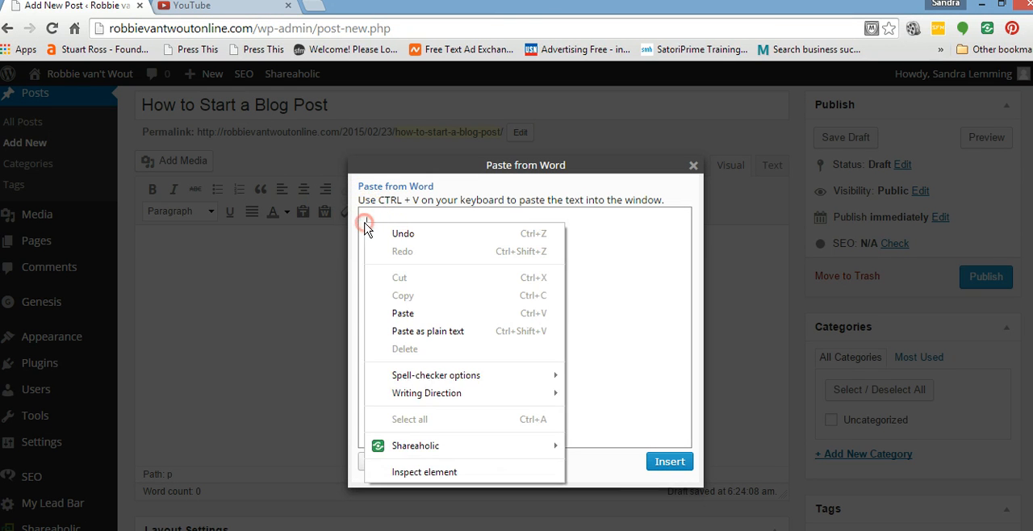
left_click(430, 315)
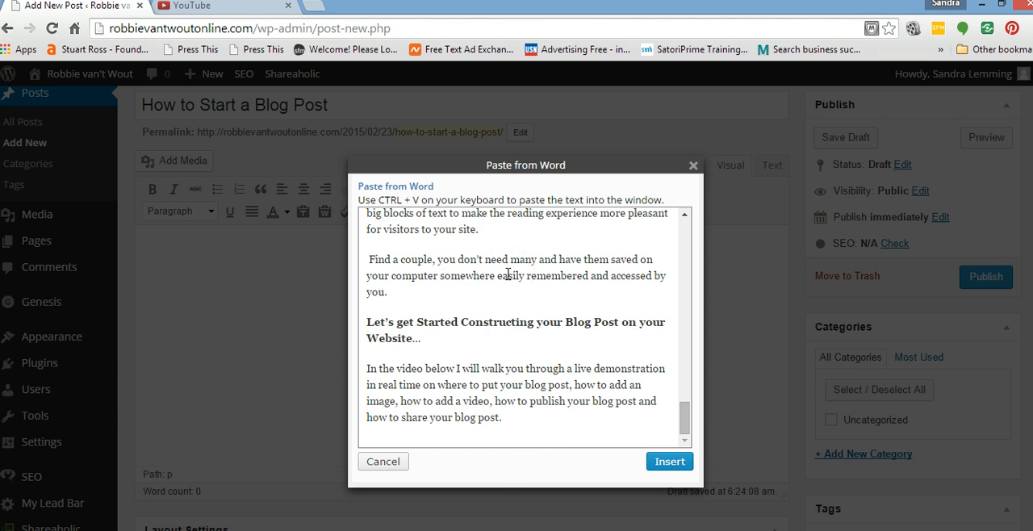
left_click(664, 465)
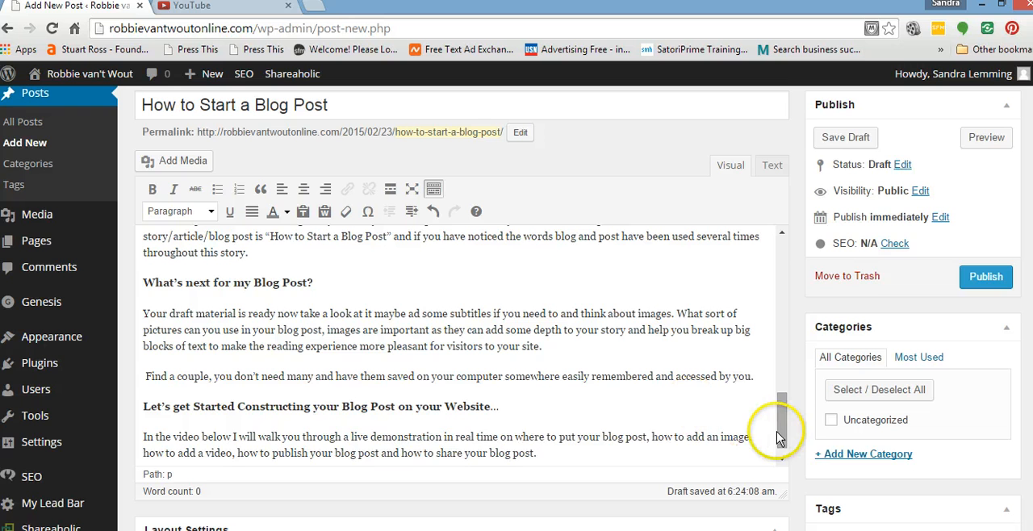
Format the opening line "Your First Blog Post." in the post body as Heading 2.
left_click_drag(783, 425, 780, 236)
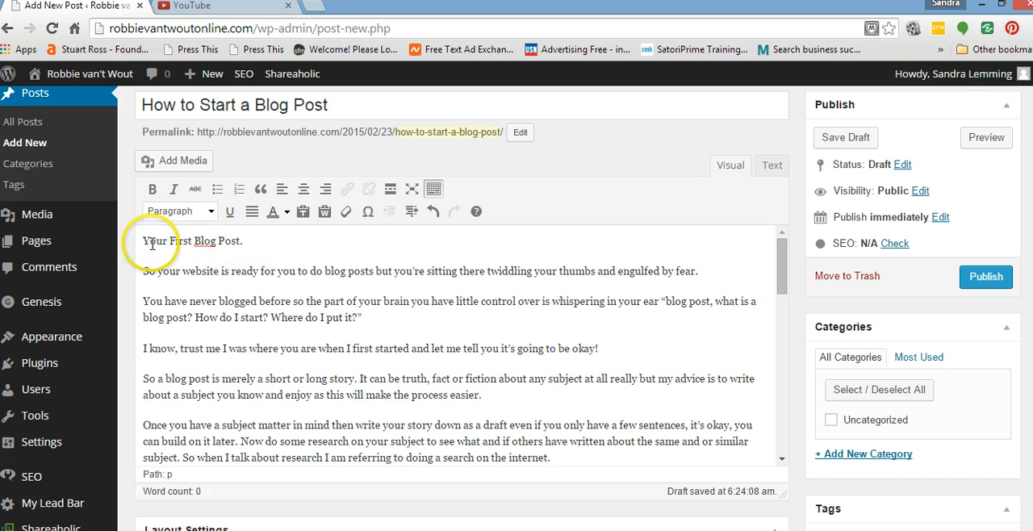
left_click(250, 243)
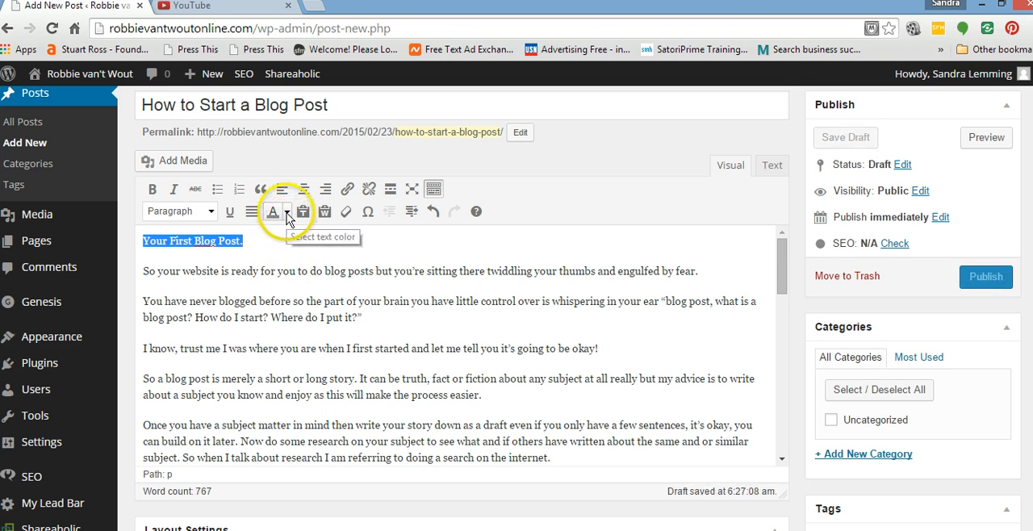
left_click(210, 212)
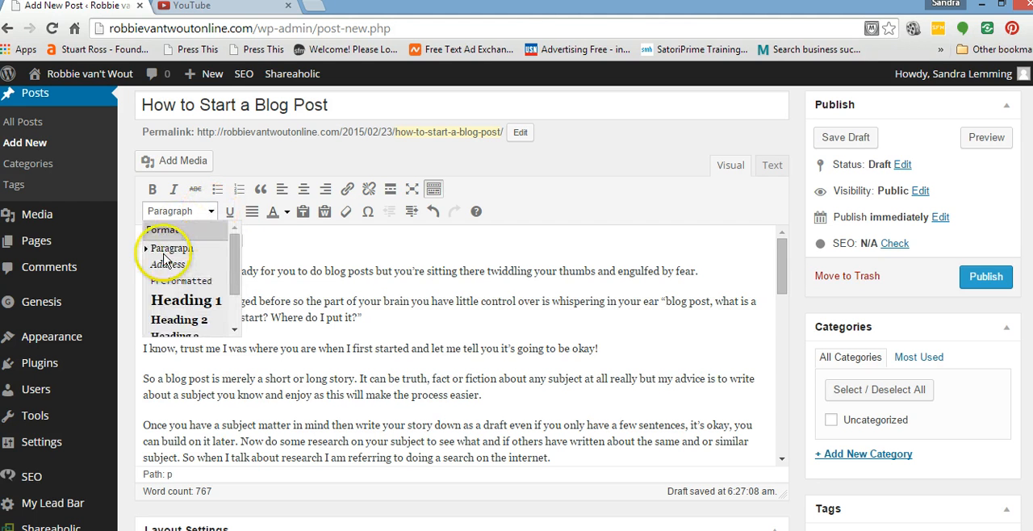
left_click(195, 324)
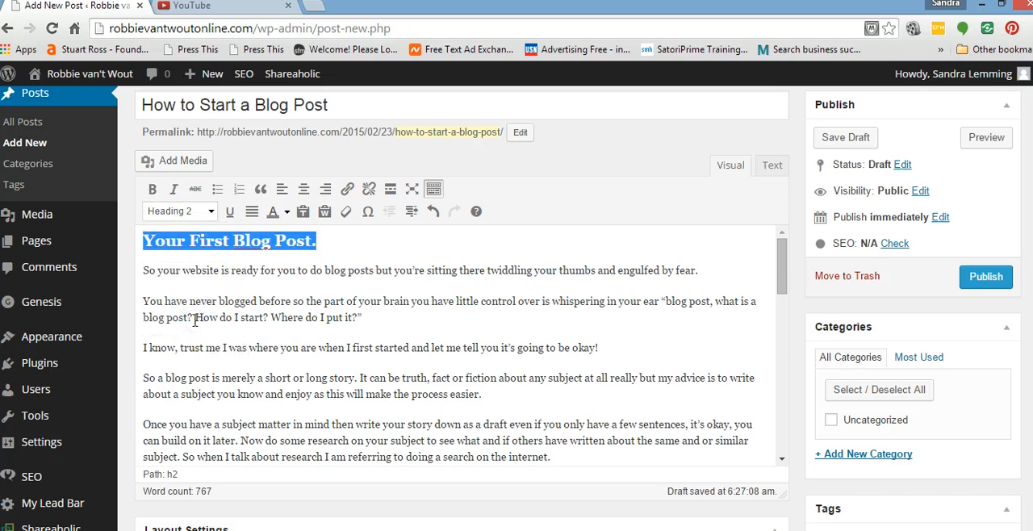
Colour the "Your First Blog Post." heading black and make it italic.
left_click(288, 215)
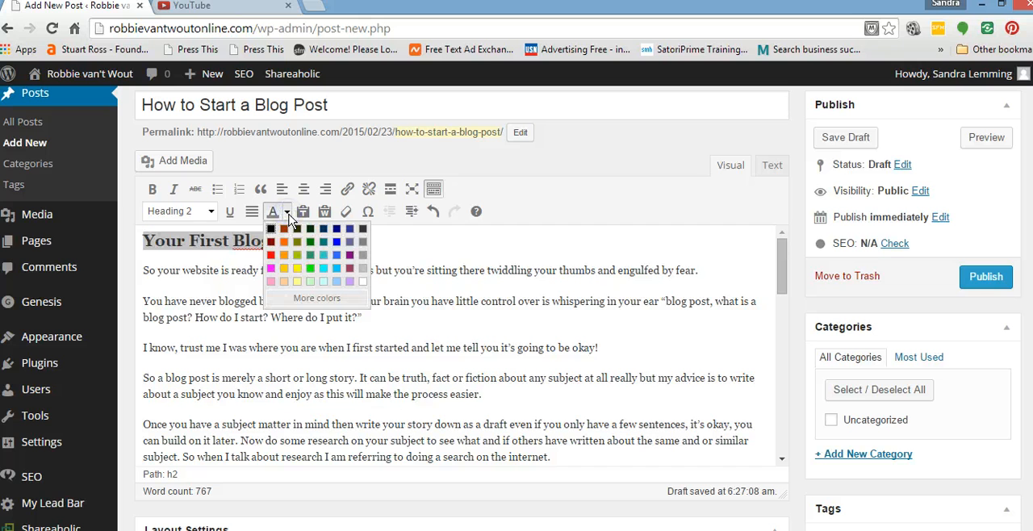
left_click(276, 214)
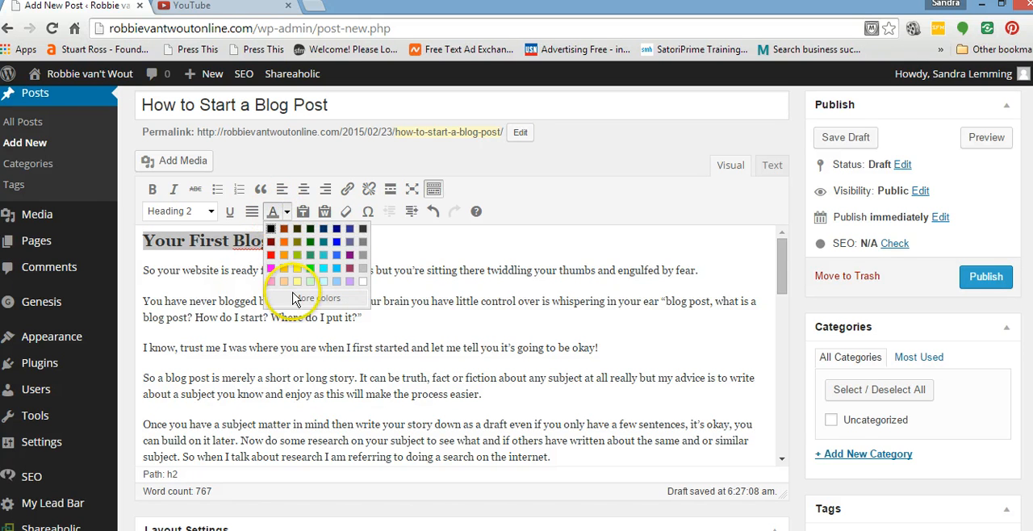
left_click(272, 229)
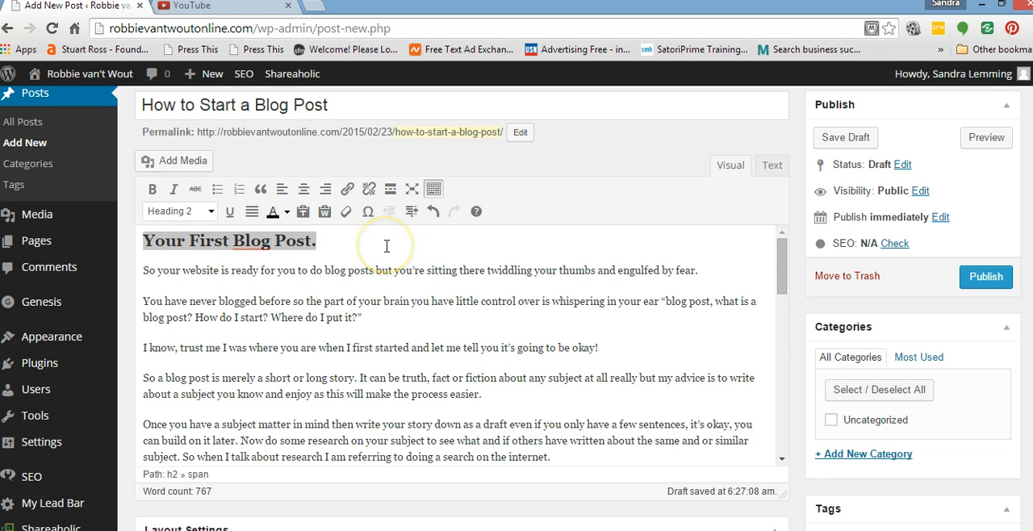
left_click(175, 188)
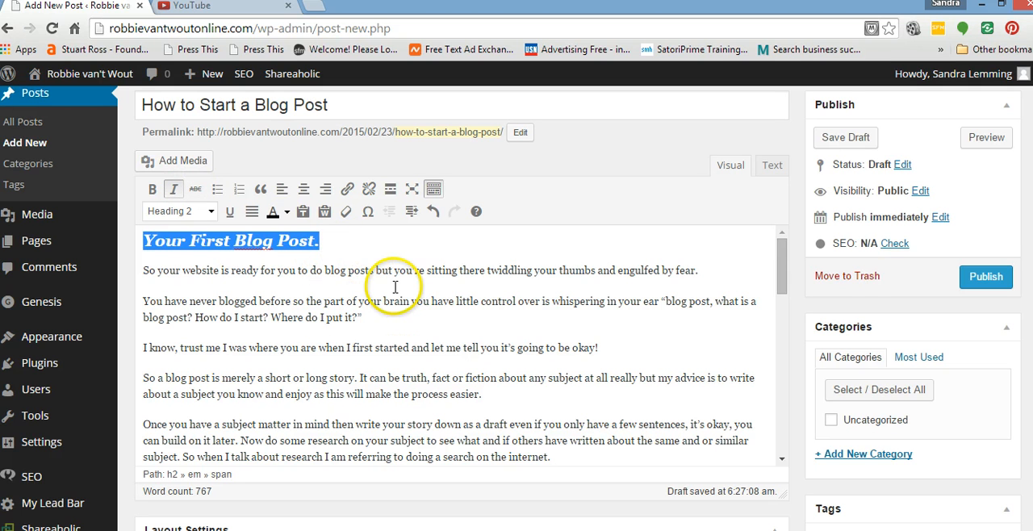
left_click(415, 252)
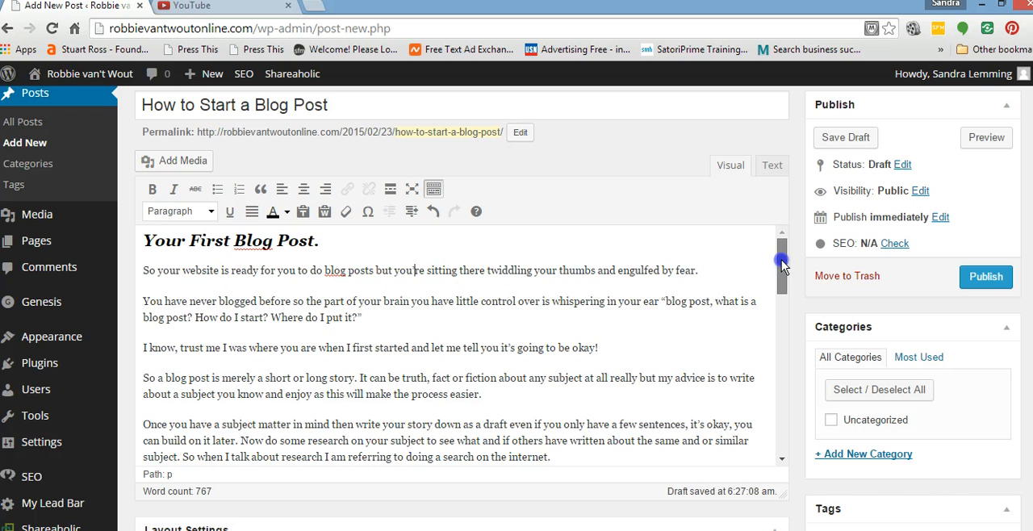
Make the words "I know, trust me" bold in the third paragraph below the heading.
left_click_drag(781, 263, 786, 292)
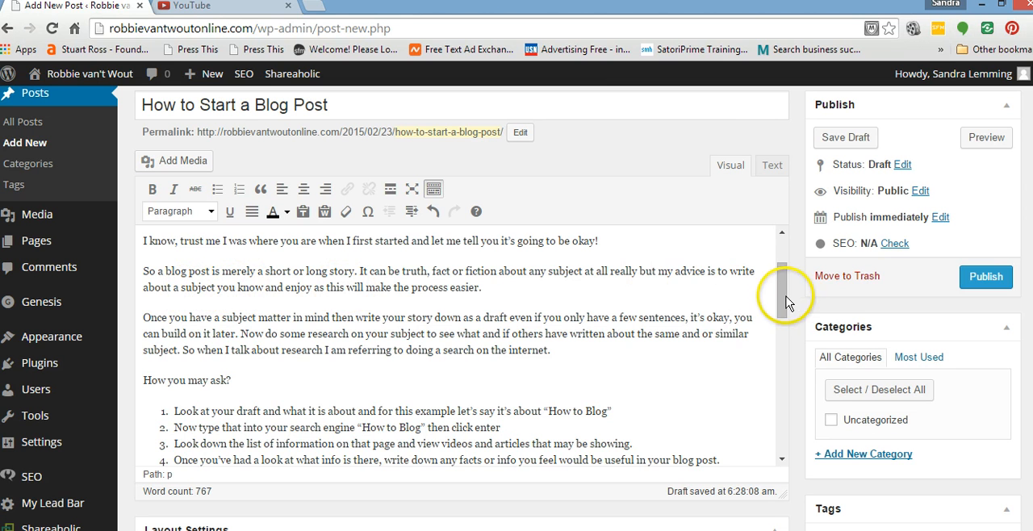
left_click_drag(779, 301, 780, 288)
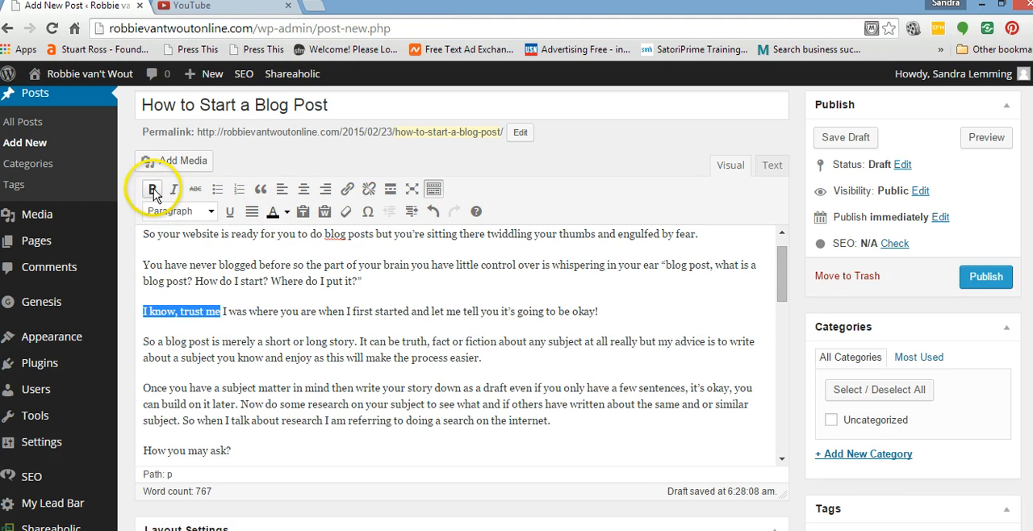
left_click(152, 189)
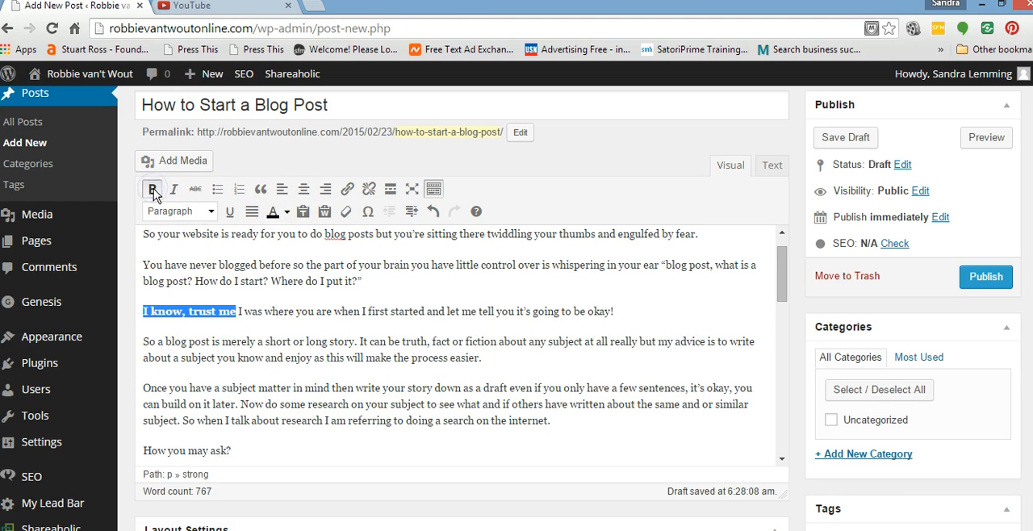
left_click(693, 315)
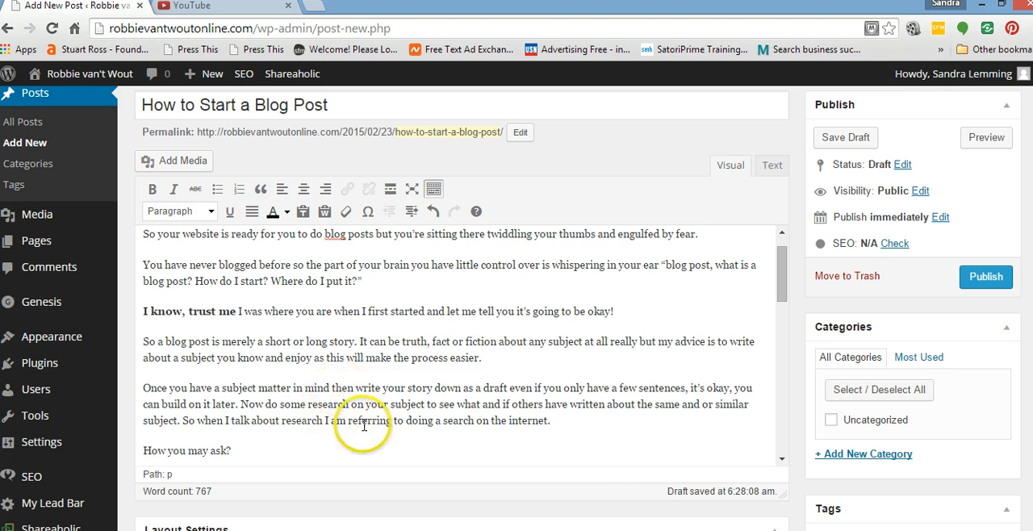
Remove the bold formatting from "I know, trust me".
double_click(228, 310)
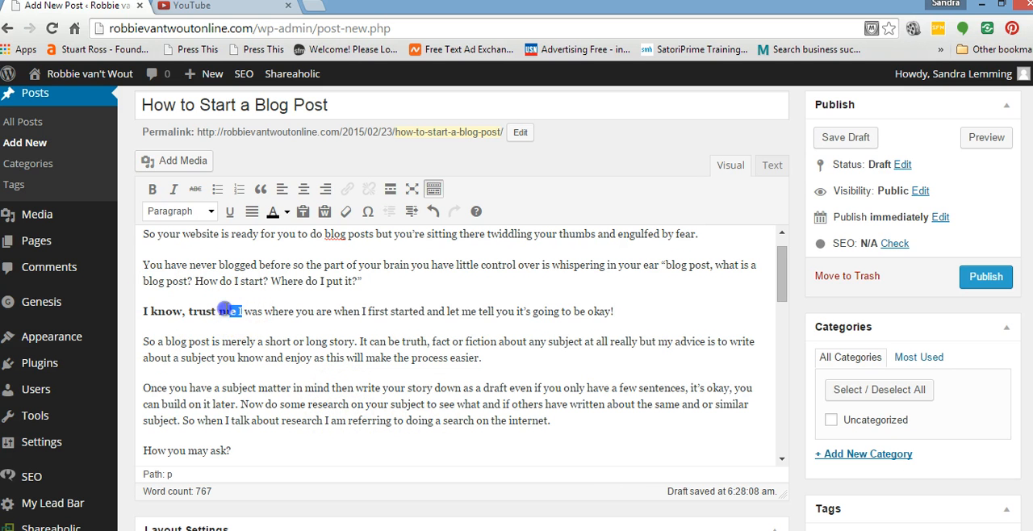
left_click(152, 189)
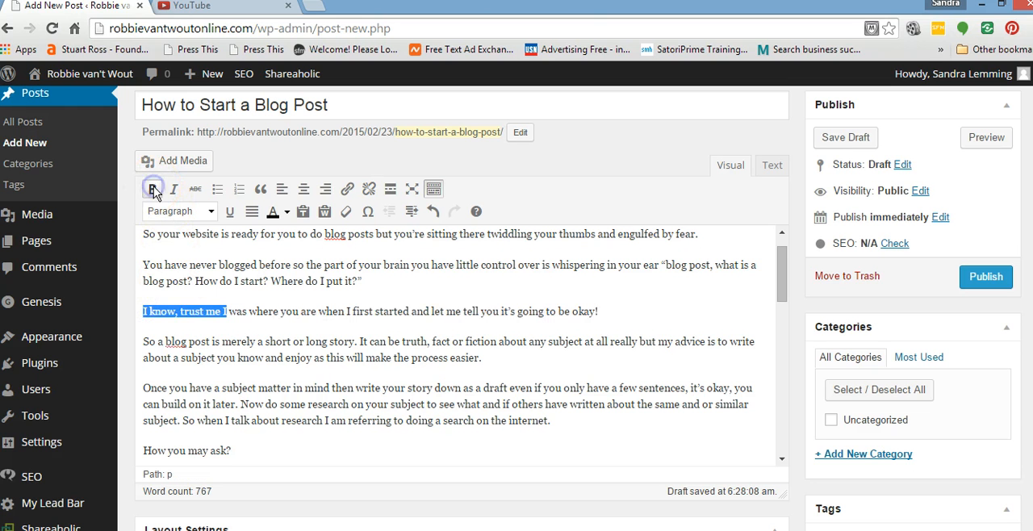
left_click(673, 315)
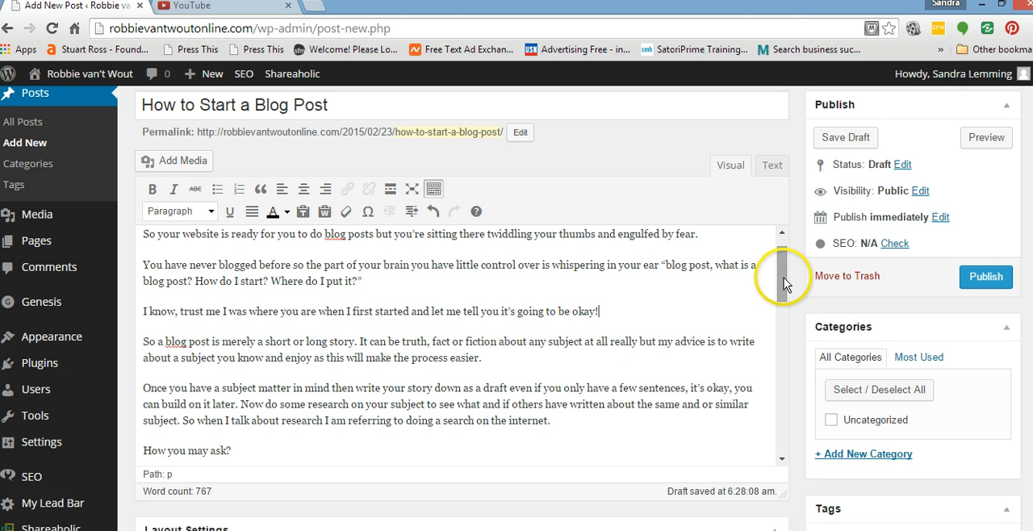
Colour the whole sentence beginning "I know, trust me" and ending "it's going to be okay!" red.
left_click(599, 311)
left_click_drag(600, 310, 152, 311)
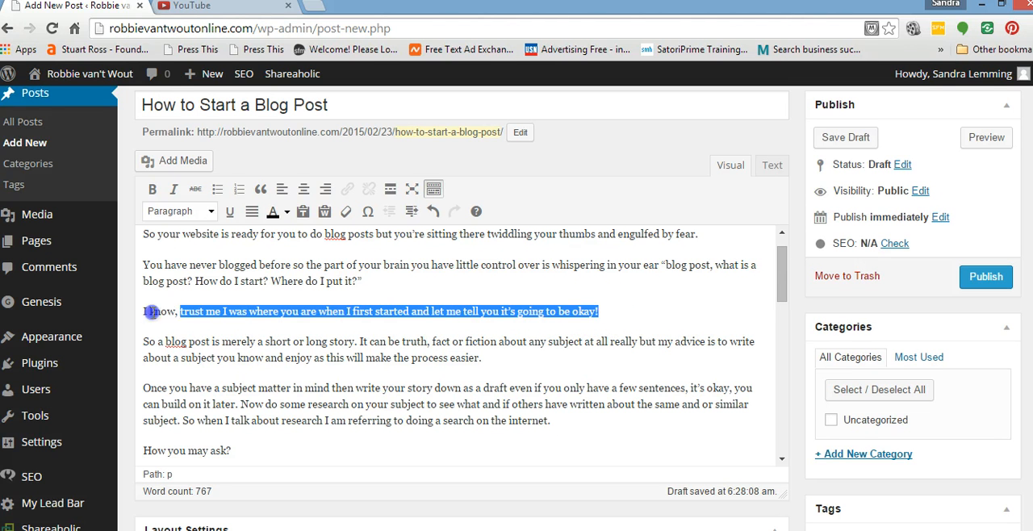
left_click(287, 213)
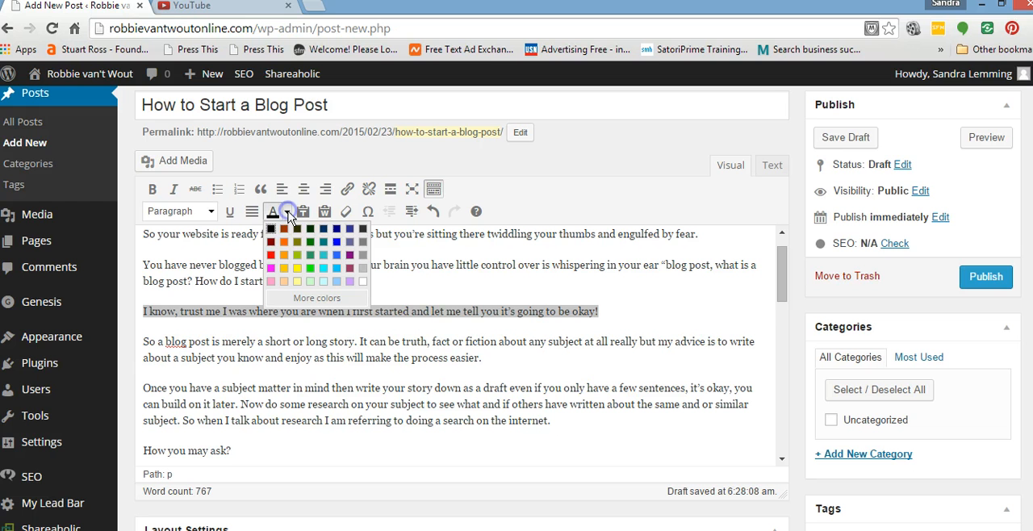
left_click(271, 255)
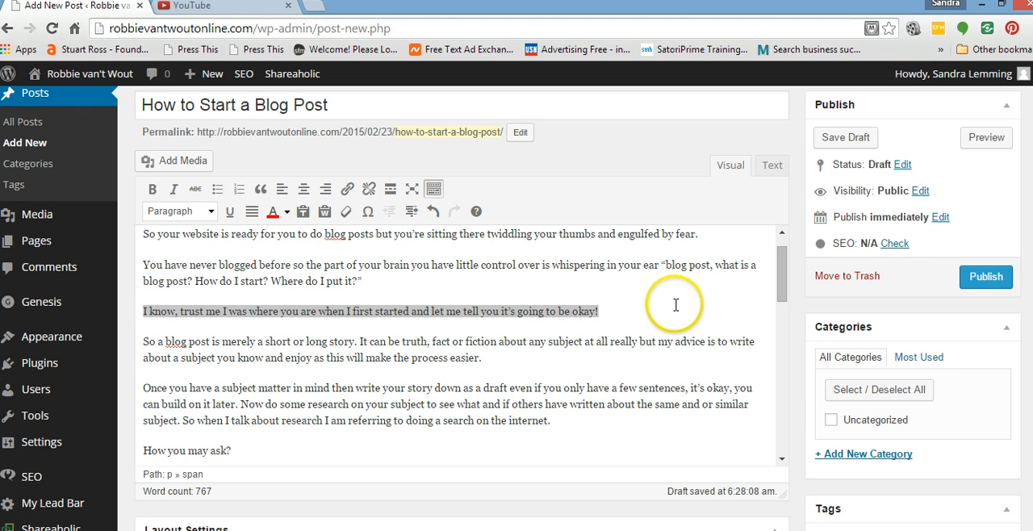
left_click(685, 317)
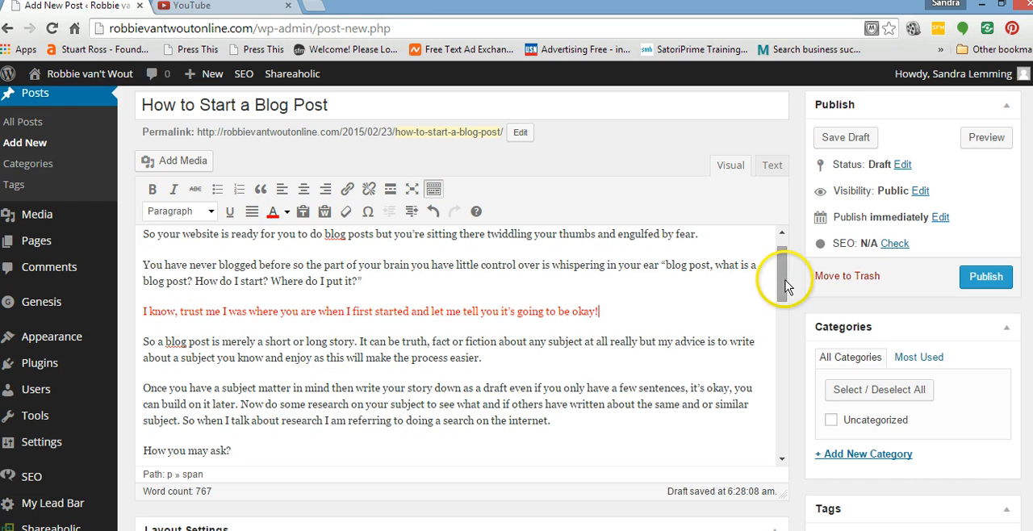
Set the line "How you may ask?" above the numbered list to black, bold text.
left_click_drag(782, 279, 781, 310)
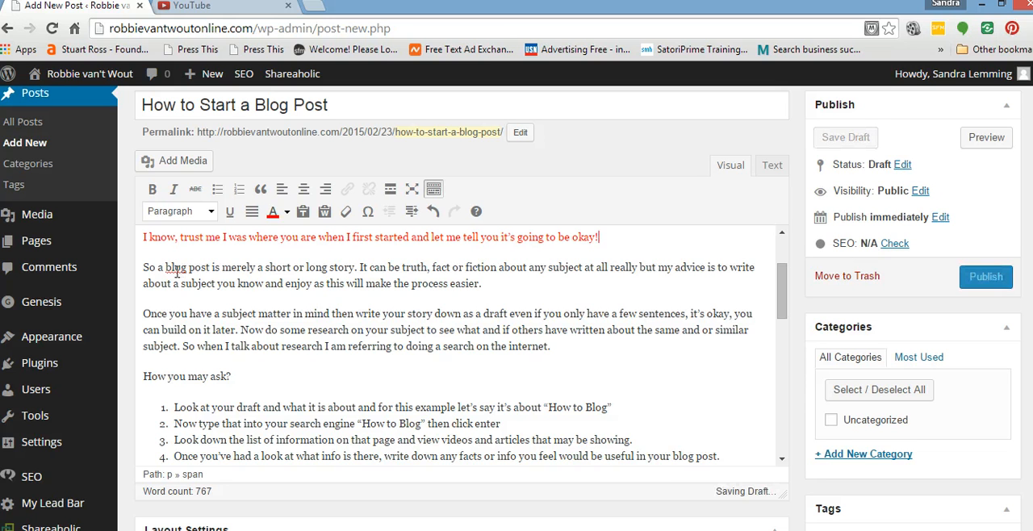
left_click(186, 275)
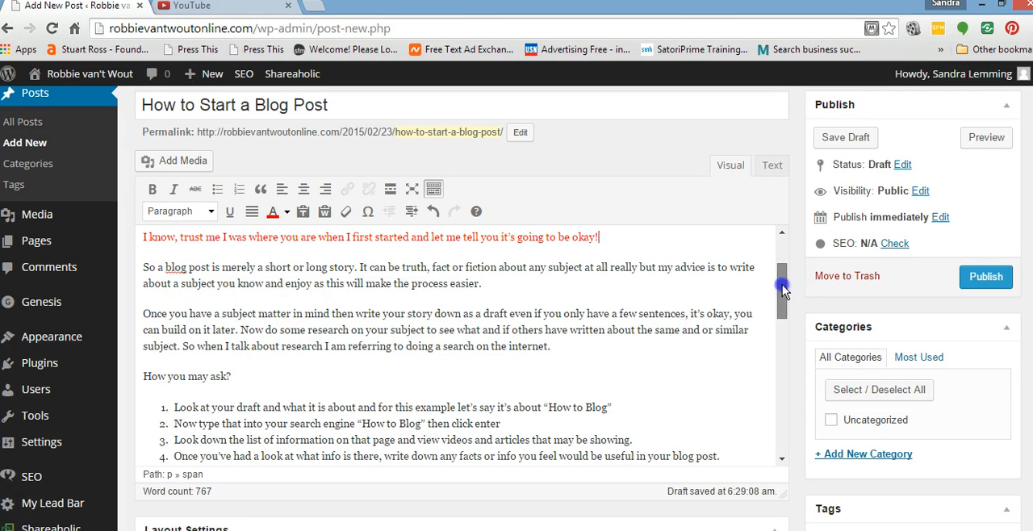
left_click_drag(781, 284, 783, 311)
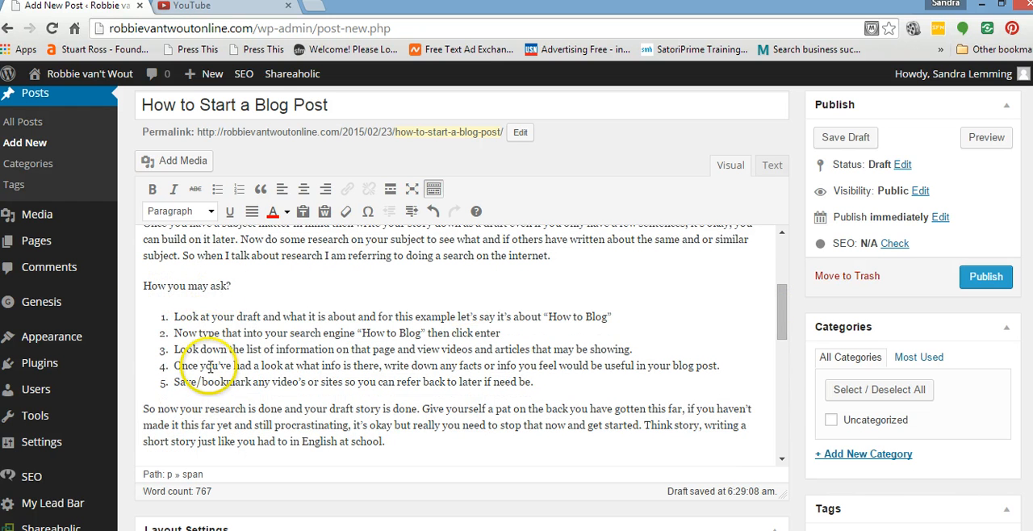
left_click(234, 285)
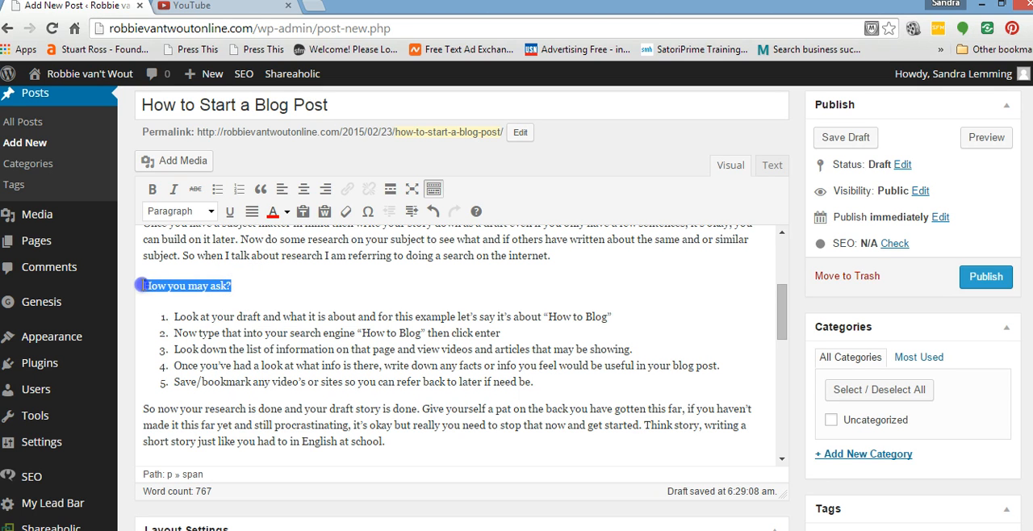
left_click(287, 212)
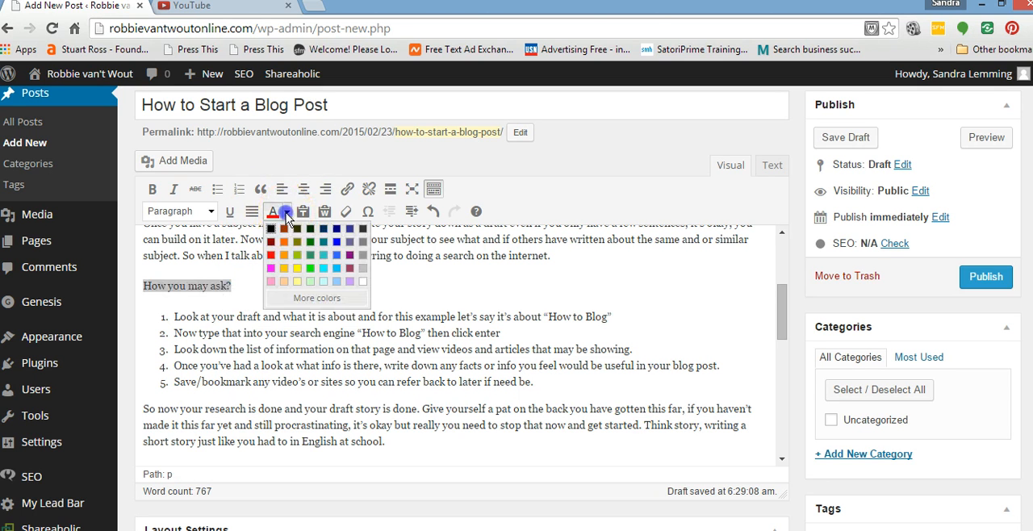
left_click(271, 229)
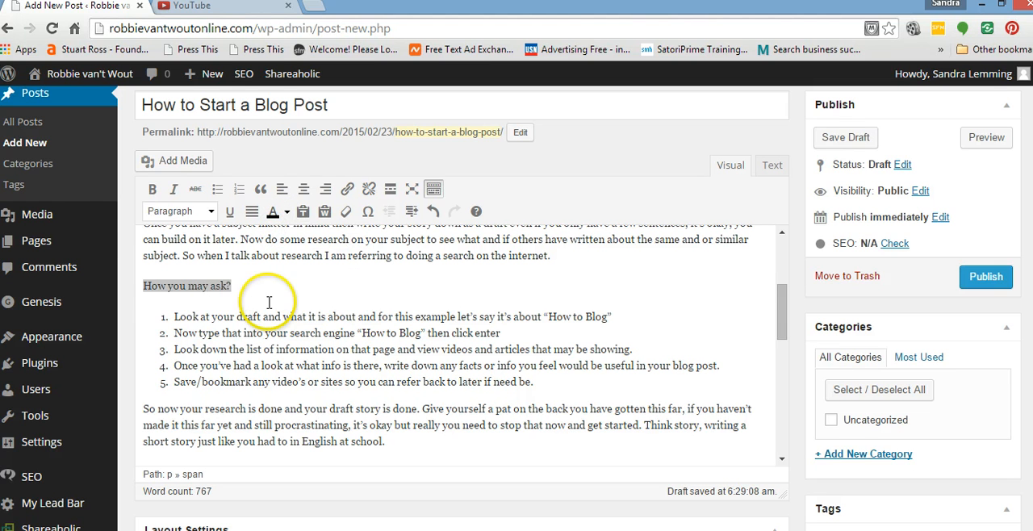
left_click(153, 190)
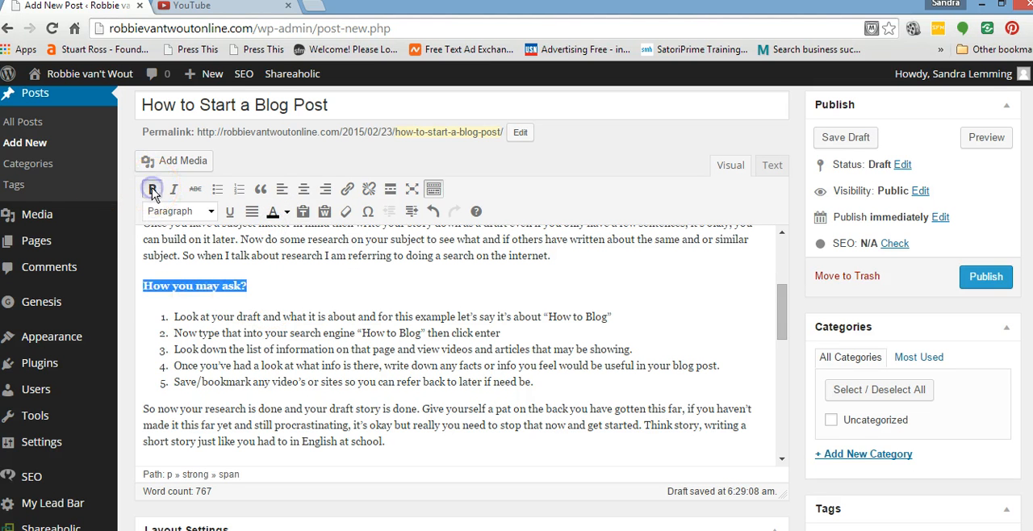
Format the line "How you may ask?" as Heading 3.
left_click(211, 213)
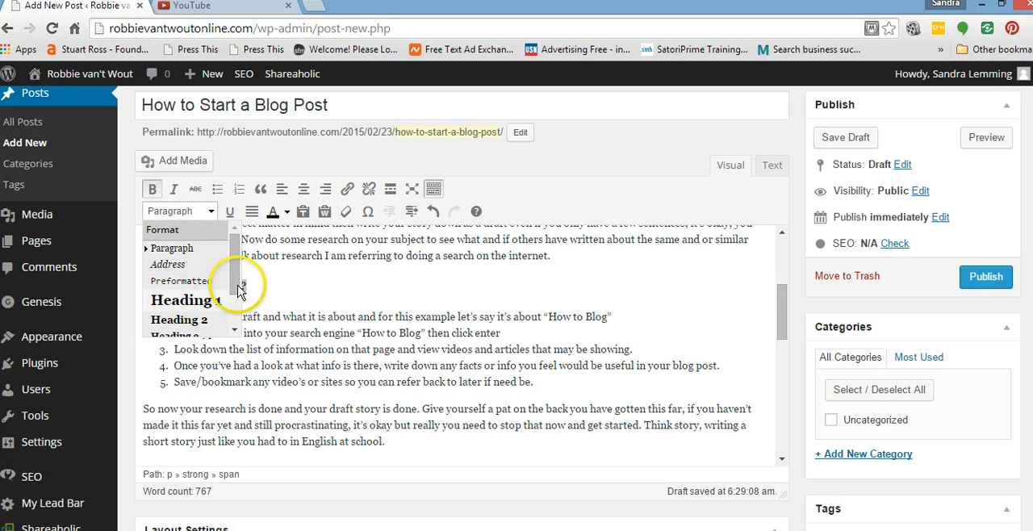
left_click_drag(233, 275, 230, 300)
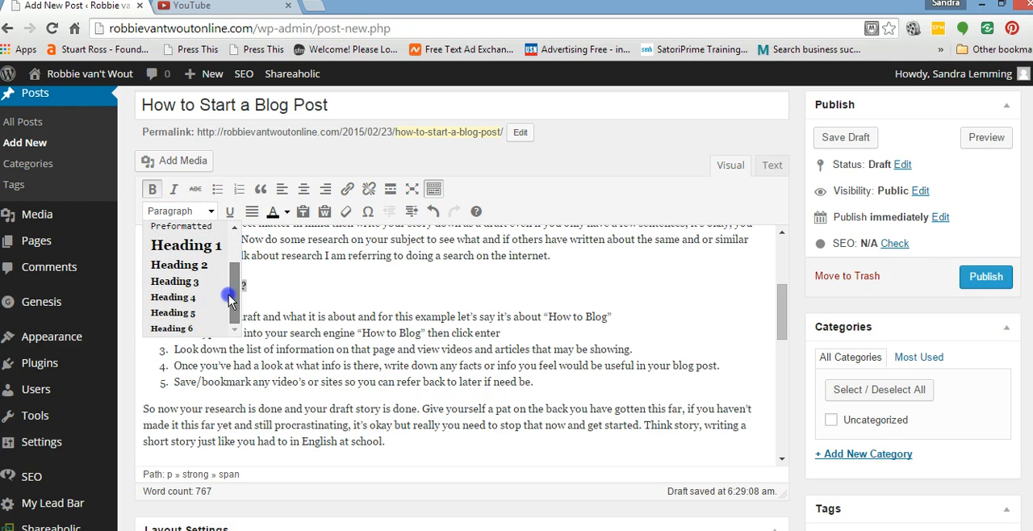
left_click(176, 284)
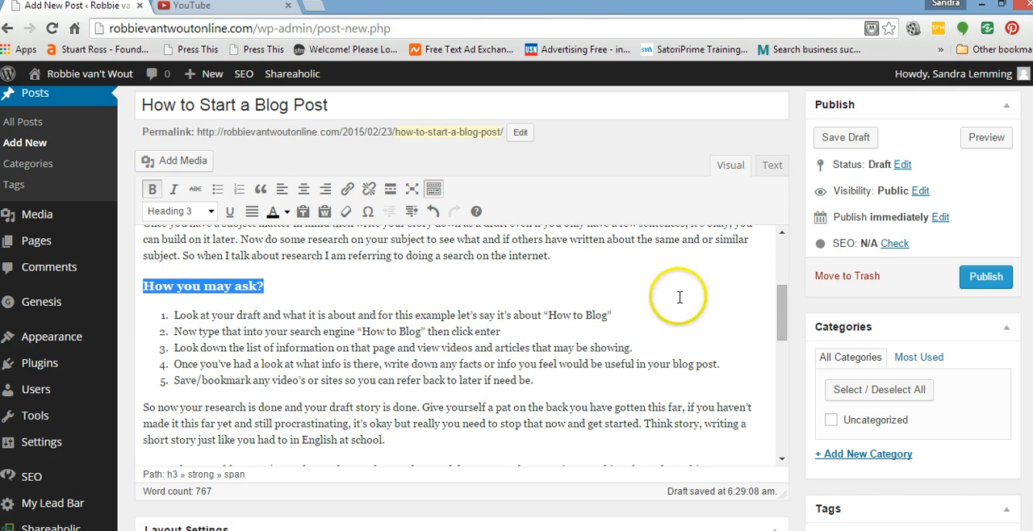
left_click(749, 311)
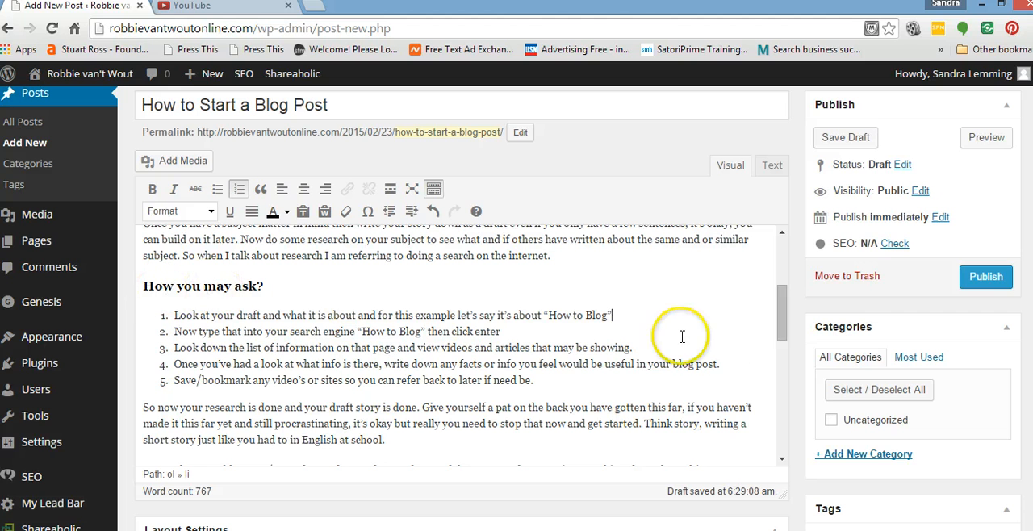
left_click_drag(785, 314, 787, 323)
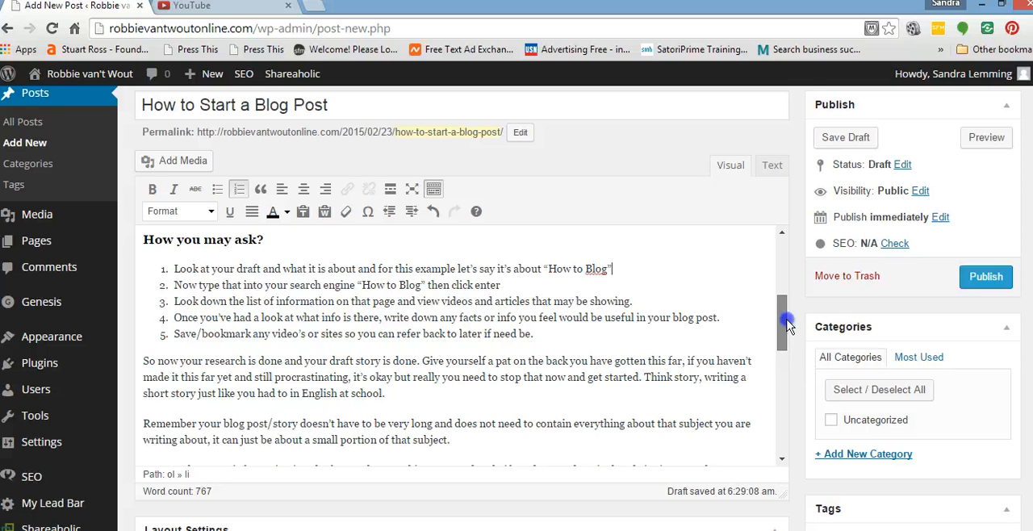
mouse_move(787, 323)
left_mouse_down()
mouse_move(779, 442)
mouse_move(785, 276)
mouse_move(792, 310)
left_mouse_up()
scroll(791, 320, "down", 1)
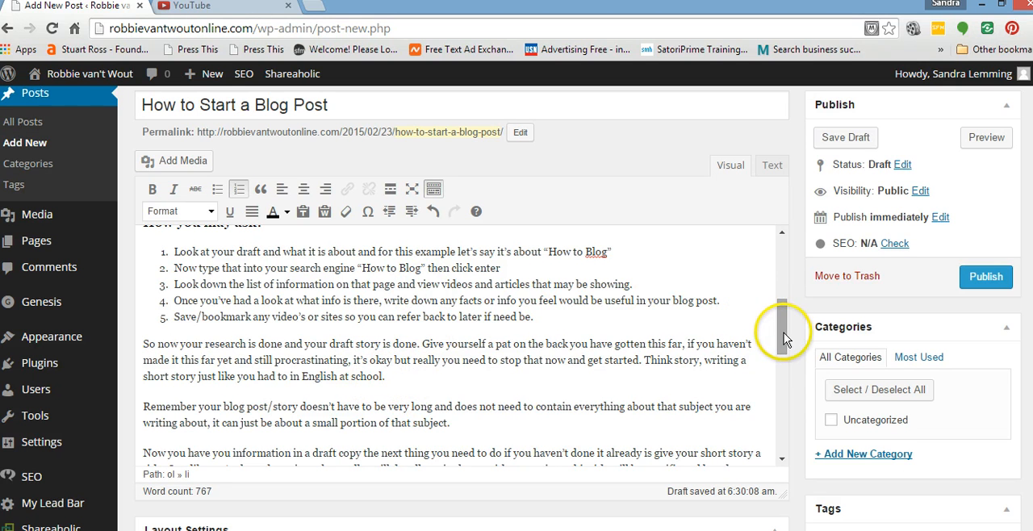
left_click_drag(784, 332, 785, 319)
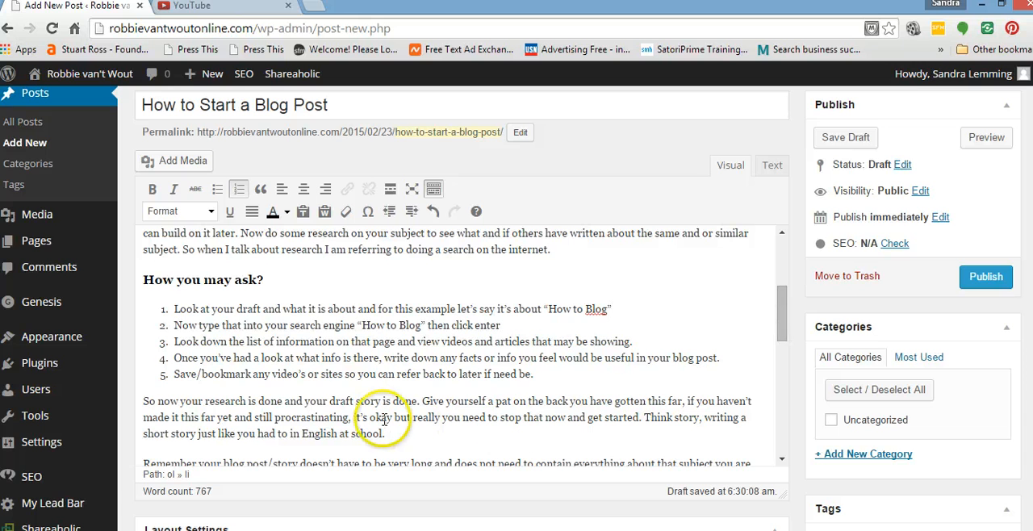
left_click(538, 378)
key("Return")
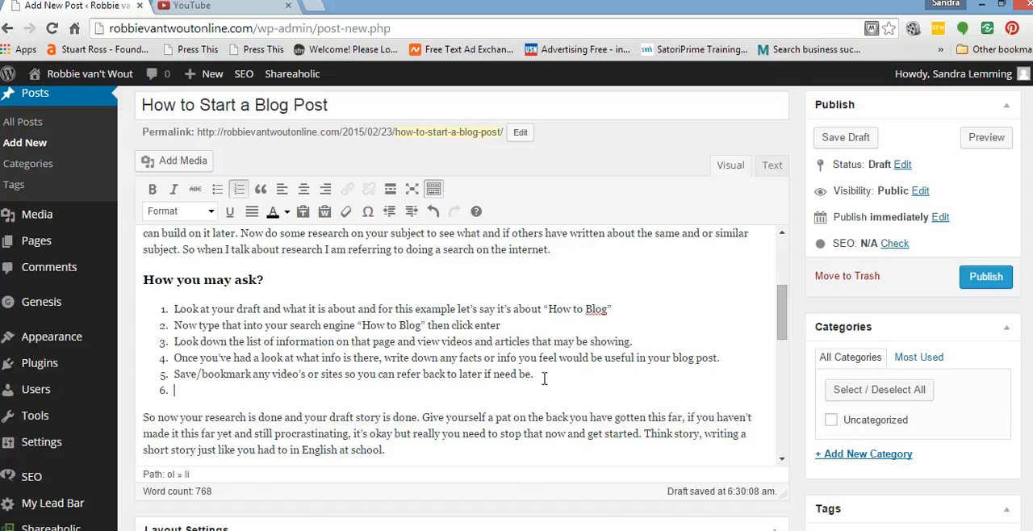
key("BackSpace")
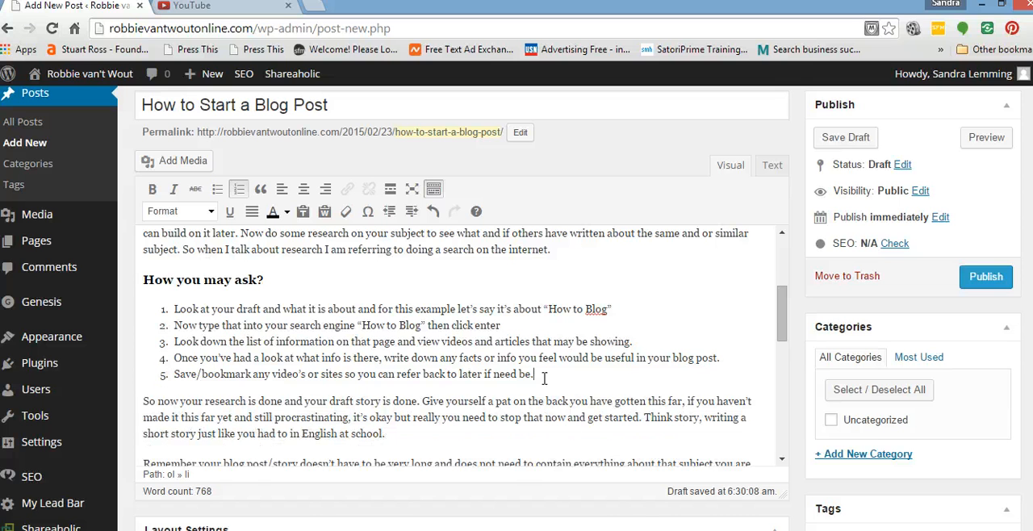
Add an empty paragraph between the numbered list and the paragraph beginning "So now your research is done".
left_click(142, 399)
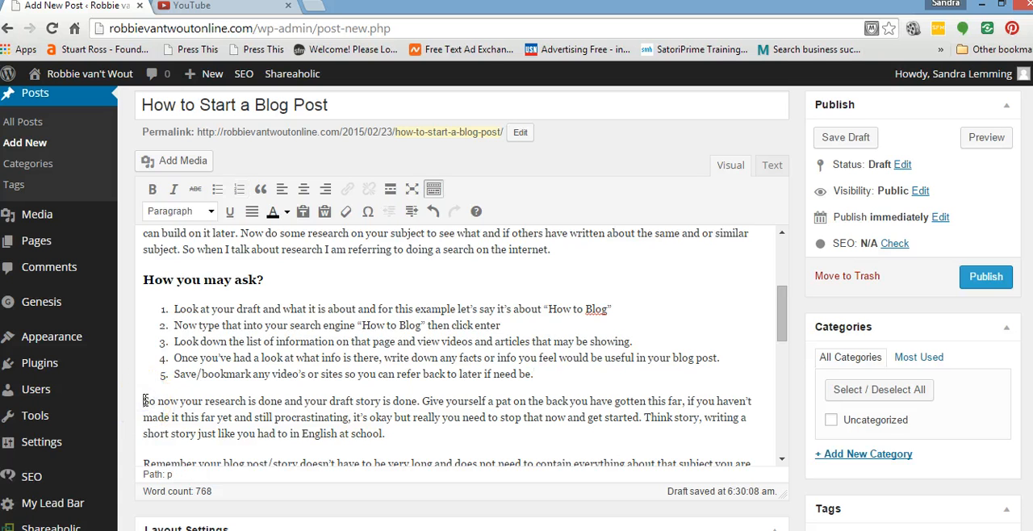
key("Return")
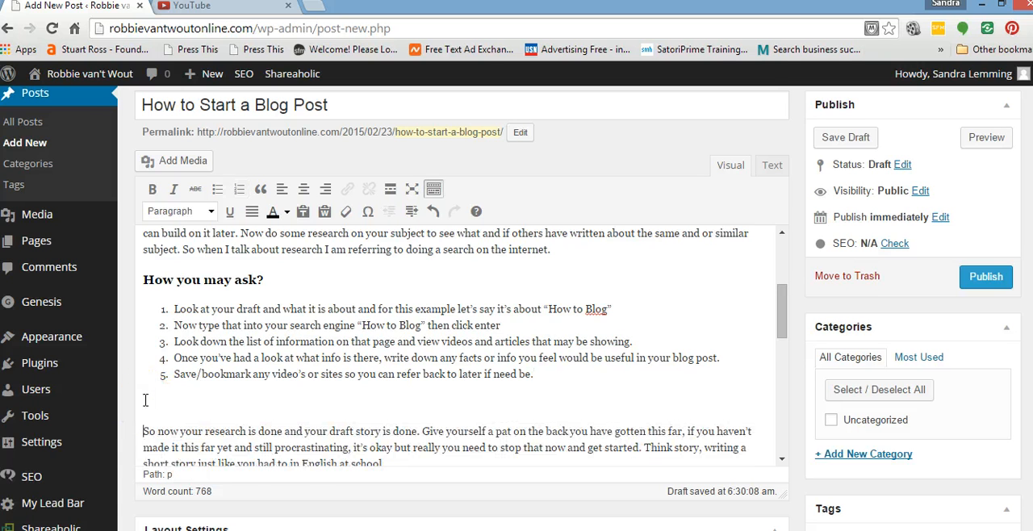
left_click(145, 398)
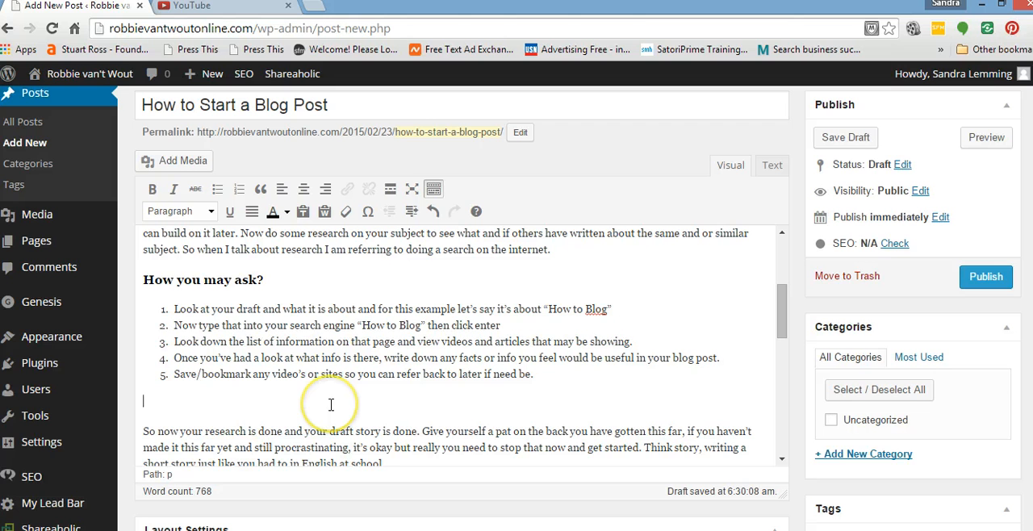
Upload the image Research3 from the Copyrite Free folder in Pictures as media for the post.
left_click(179, 164)
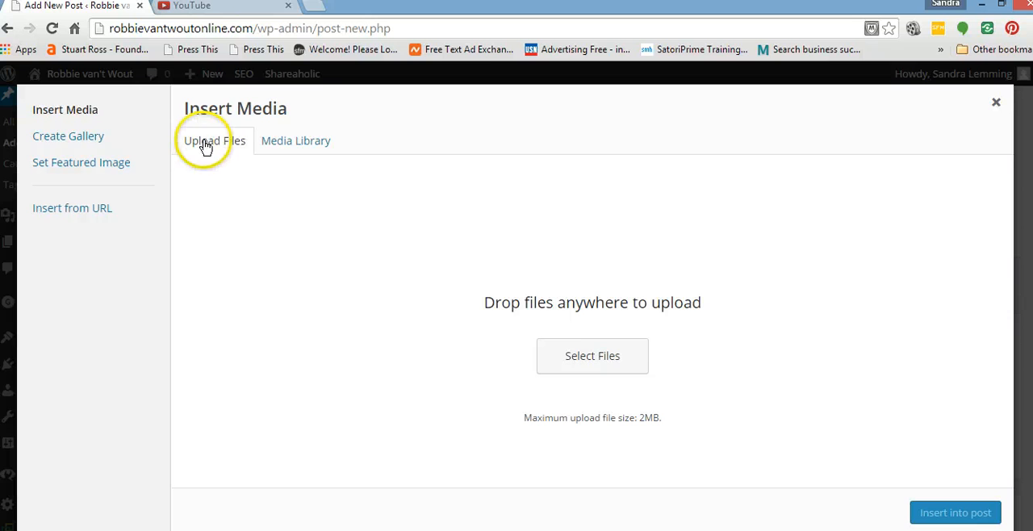
left_click(594, 359)
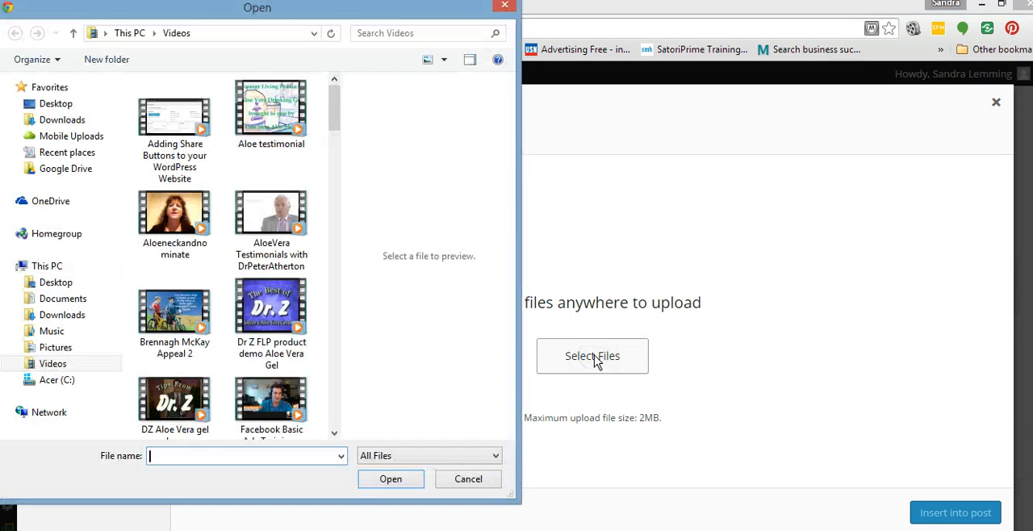
left_click(63, 348)
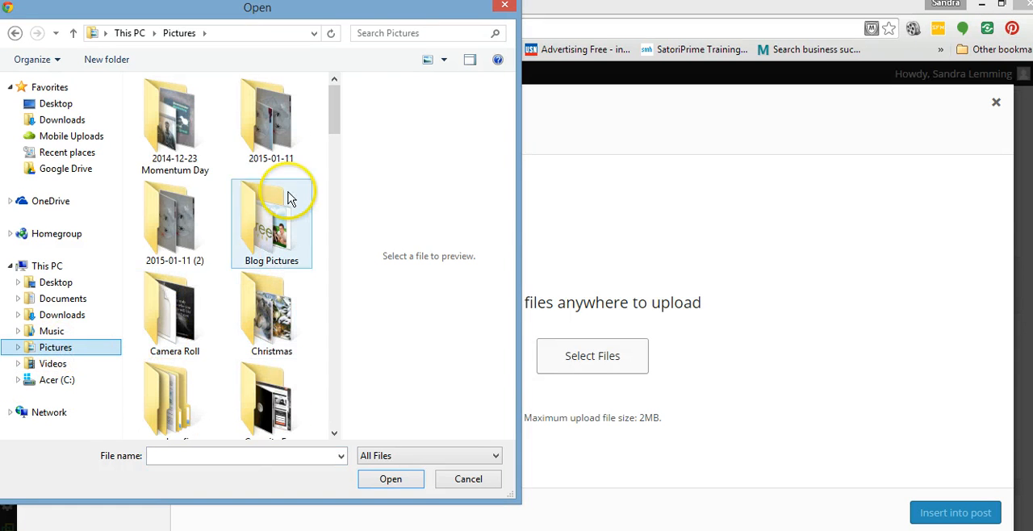
left_click_drag(330, 125, 334, 138)
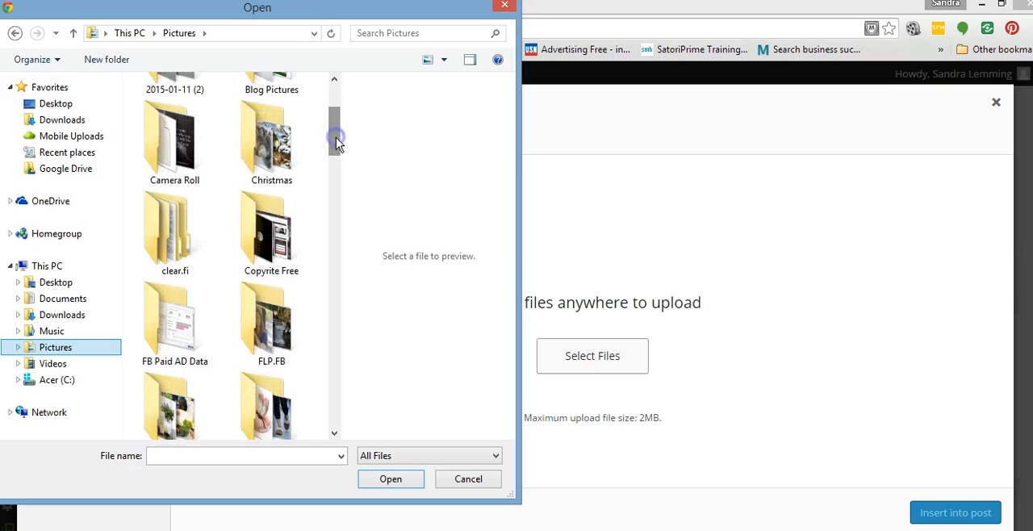
left_click(274, 261)
left_click(393, 481)
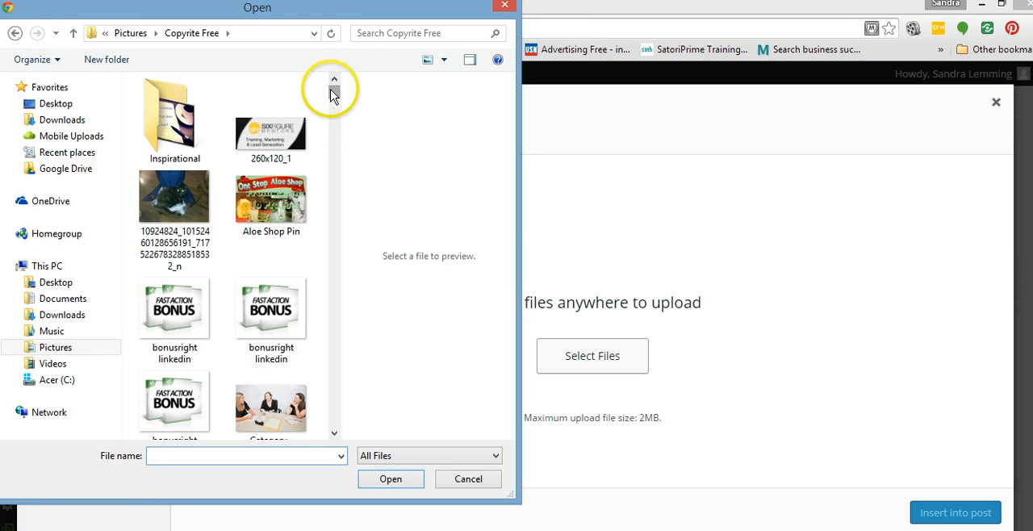
left_click_drag(334, 94, 324, 334)
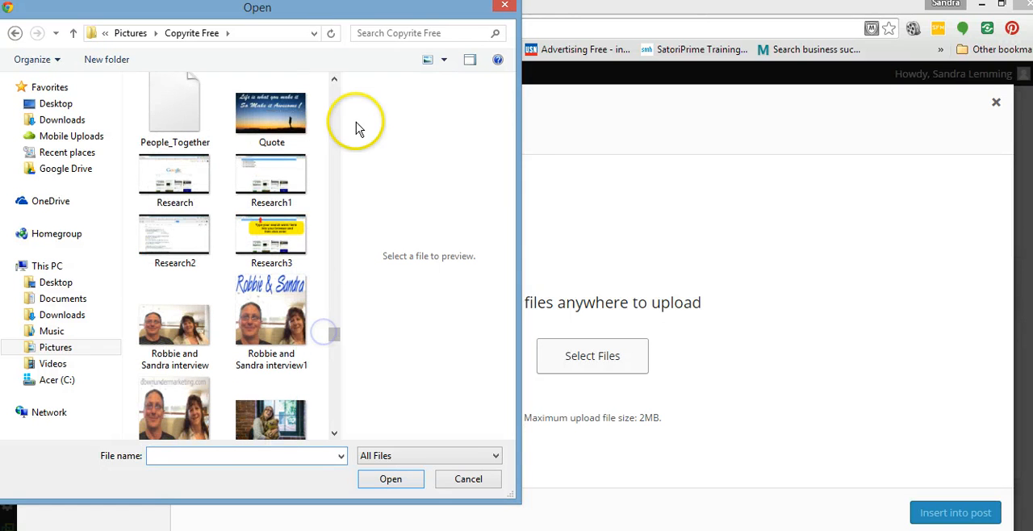
left_click(269, 246)
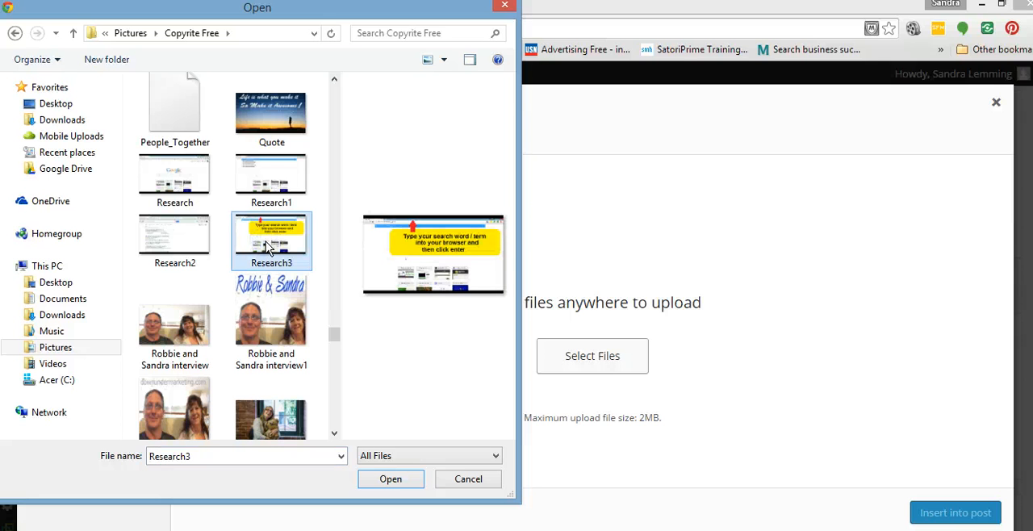
left_click(392, 479)
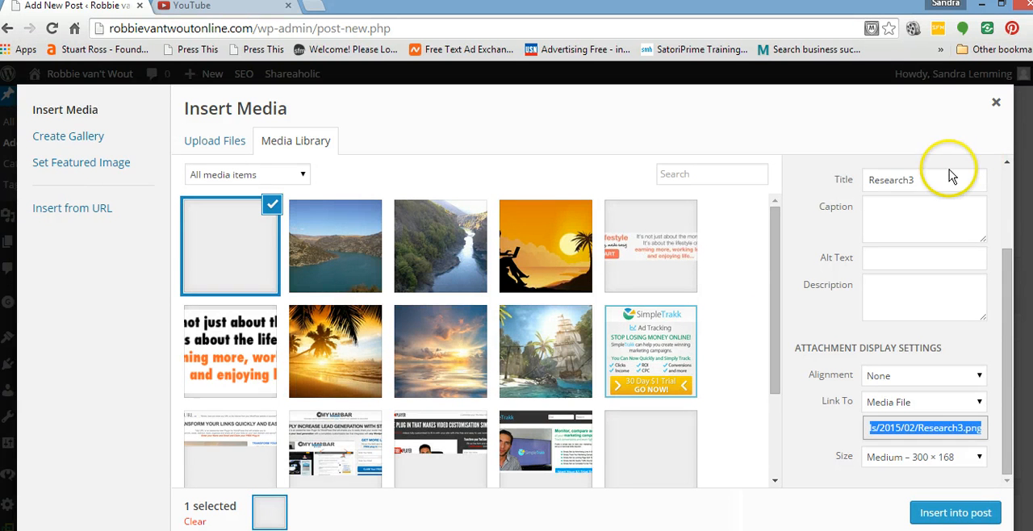
Change the uploaded image's title to "How to start a blog post".
left_click(916, 180)
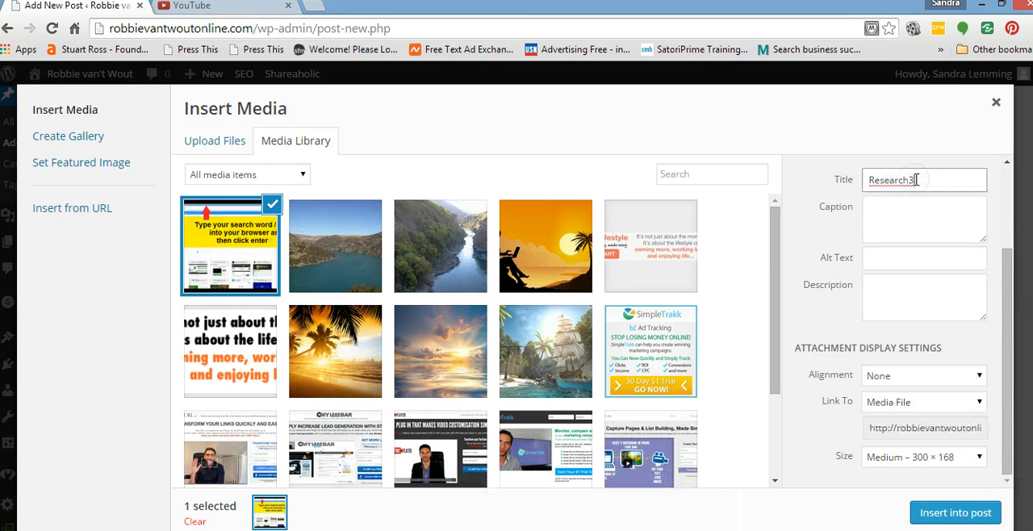
key("BackSpace")
key("BackSpace")
key("BackSpace")
key("BackSpace")
key("BackSpace")
key("BackSpace")
key("BackSpace")
key("BackSpace")
key("BackSpace")
type("How to start a blog ")
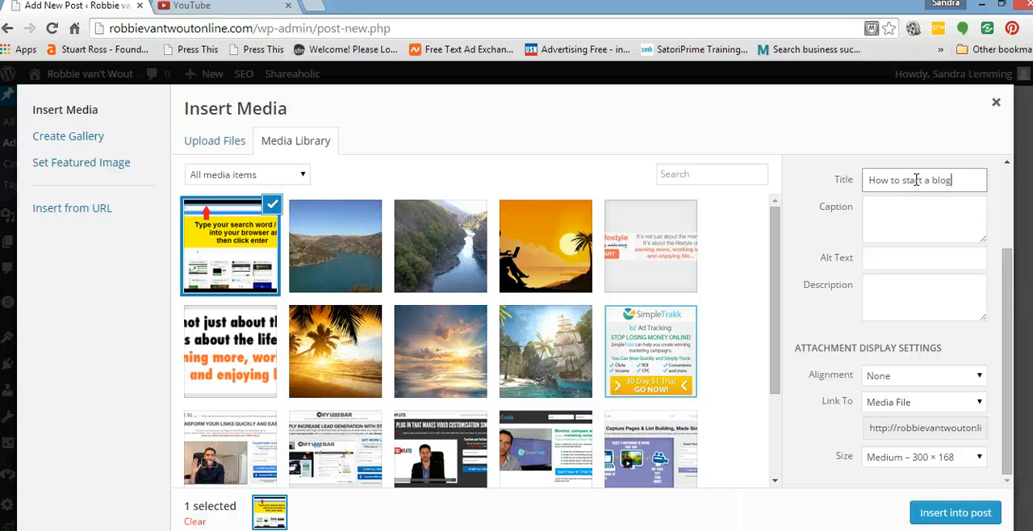
type("post")
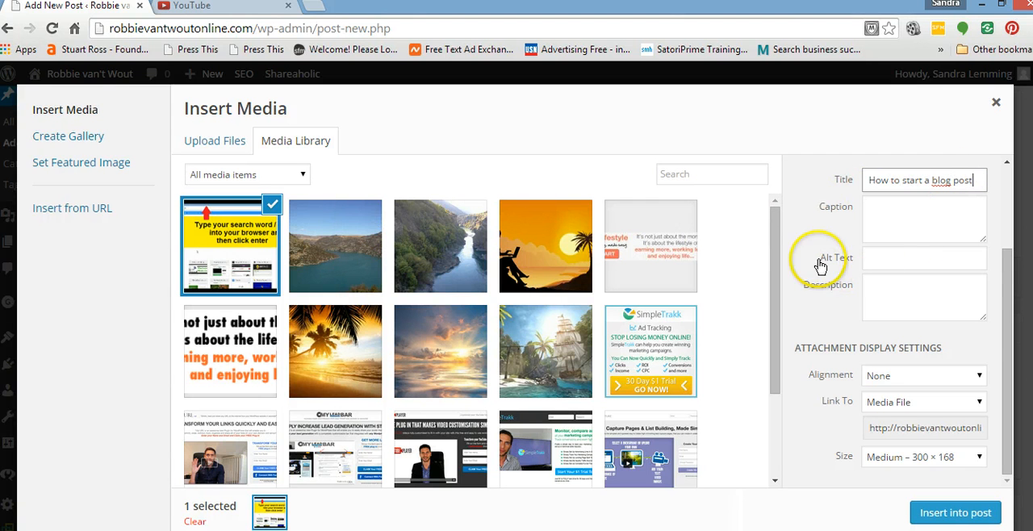
Set the image's alt text to "image of how to research for your blog post".
left_click(878, 259)
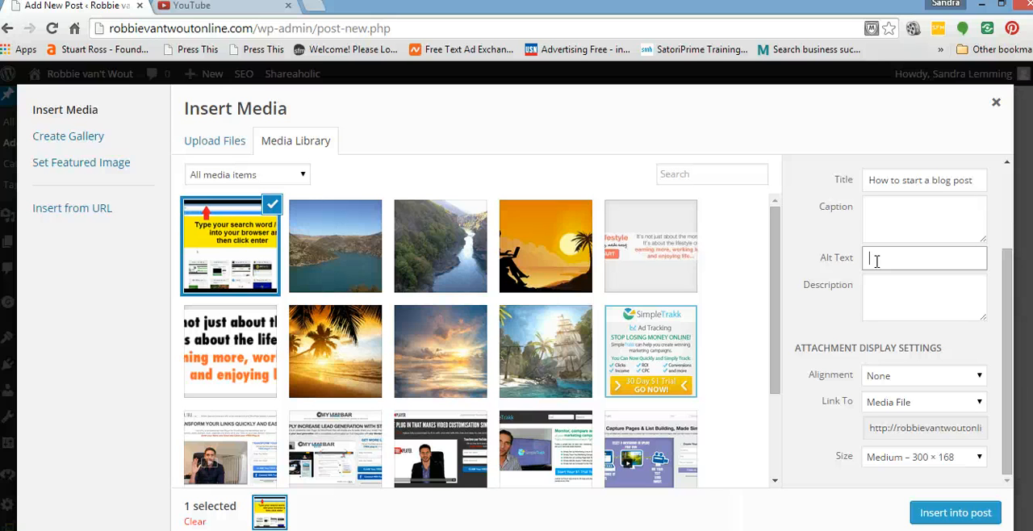
type("mag")
type("e of how to research")
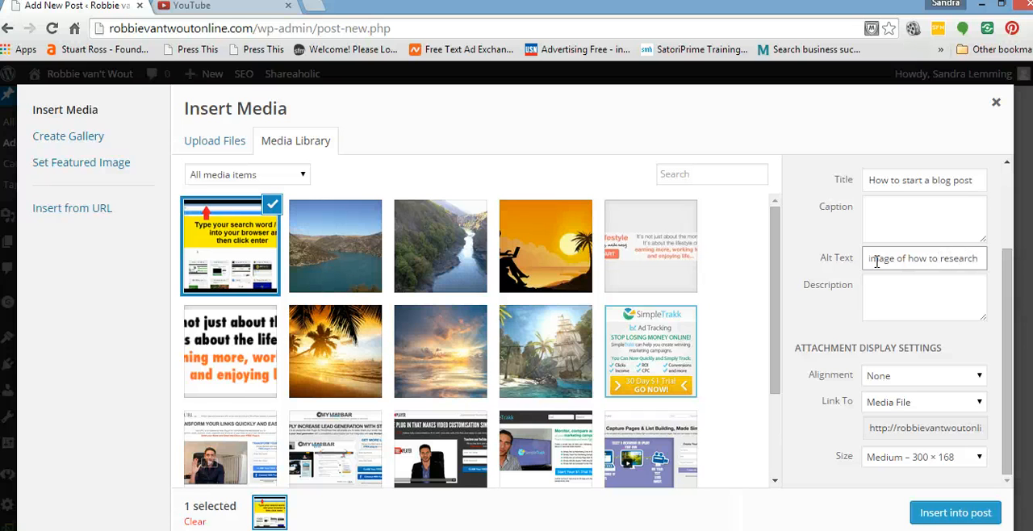
type(" for your")
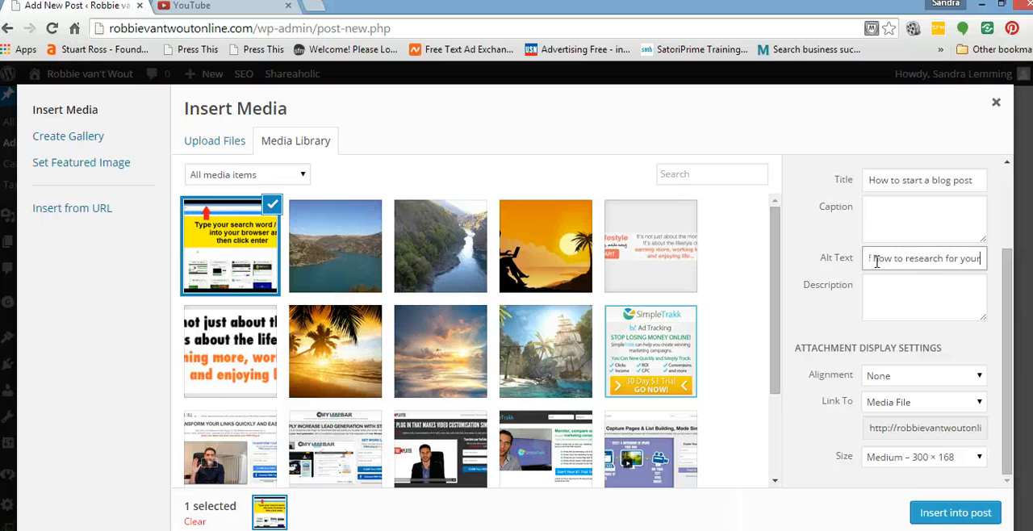
type(" blog post")
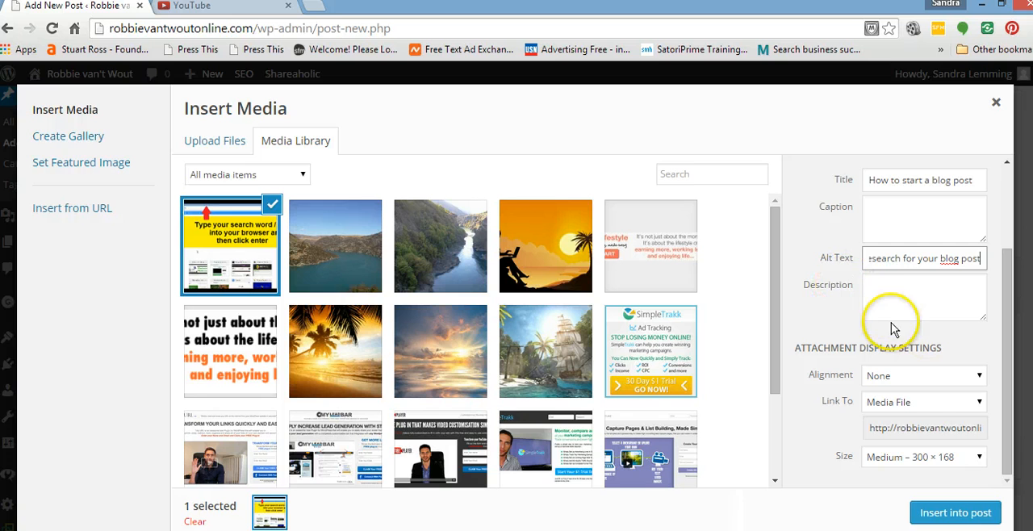
Set the image's description to "How to start a blog requires research and this image shows how to do that research for your blog post.".
left_click(869, 291)
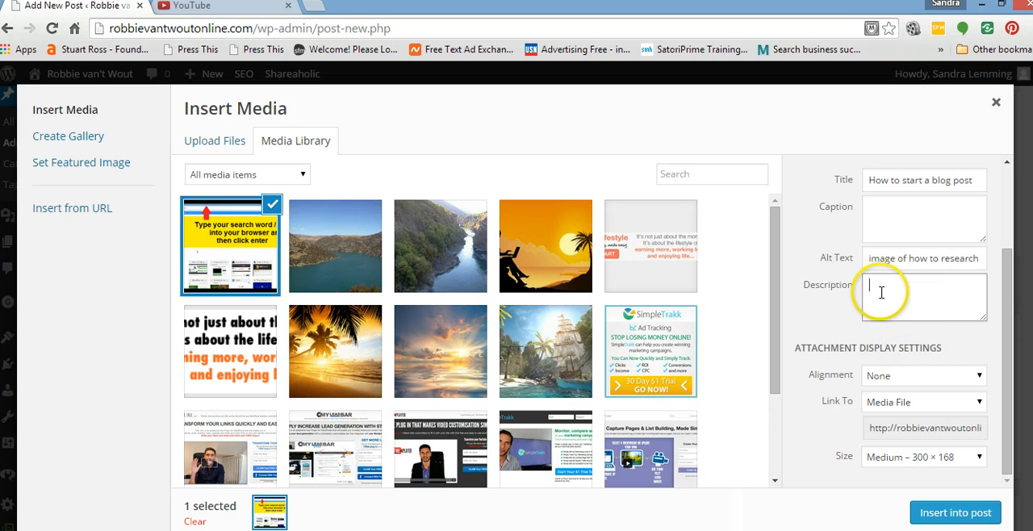
type("How to")
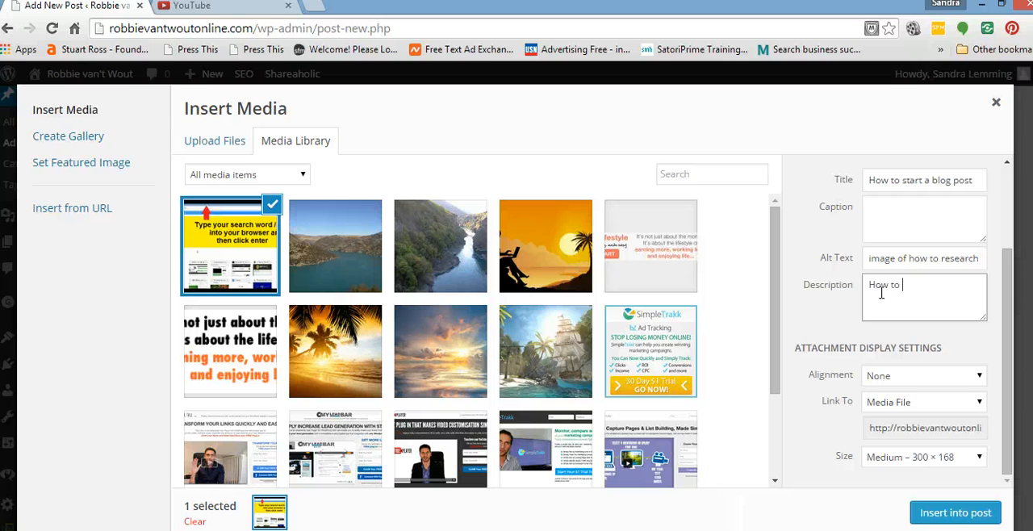
type(" start a blog requires research and th")
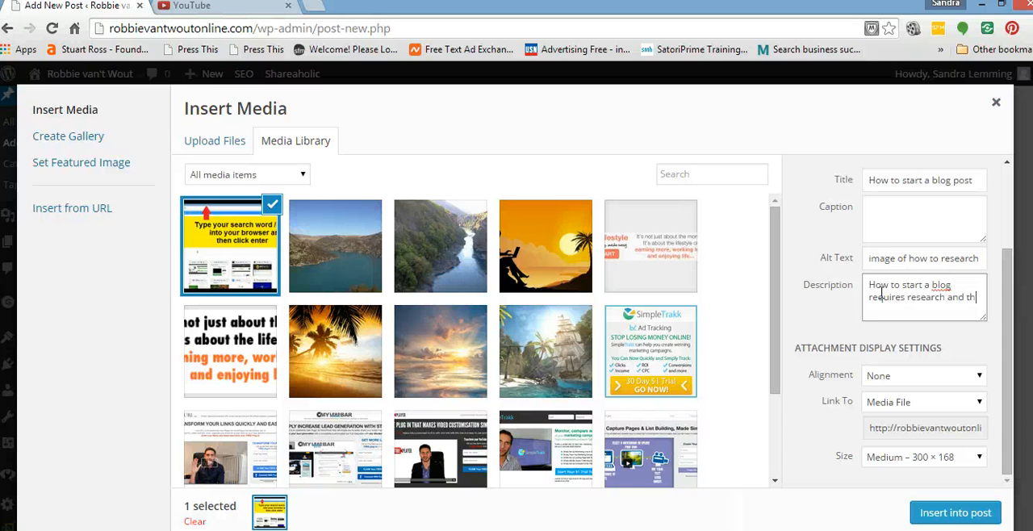
type("is image shows ho")
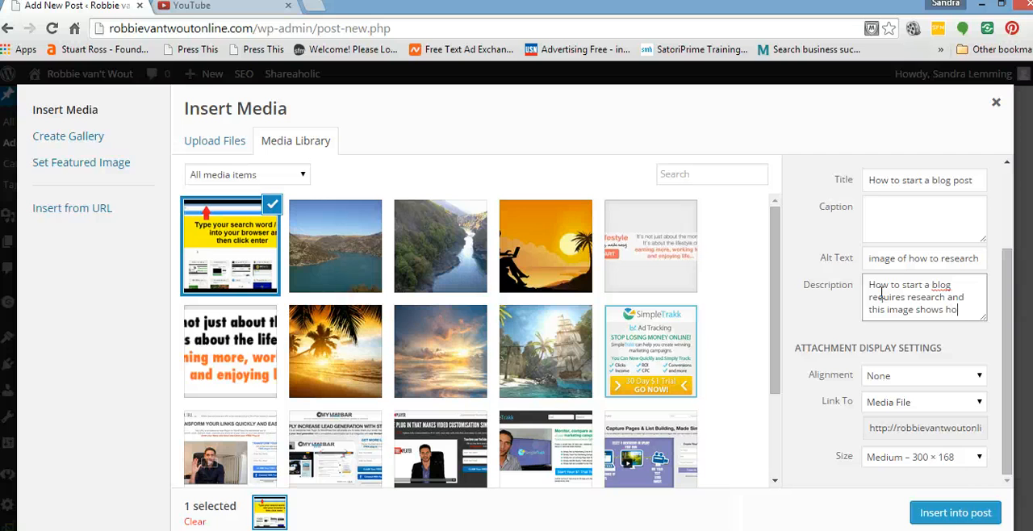
type("w to do")
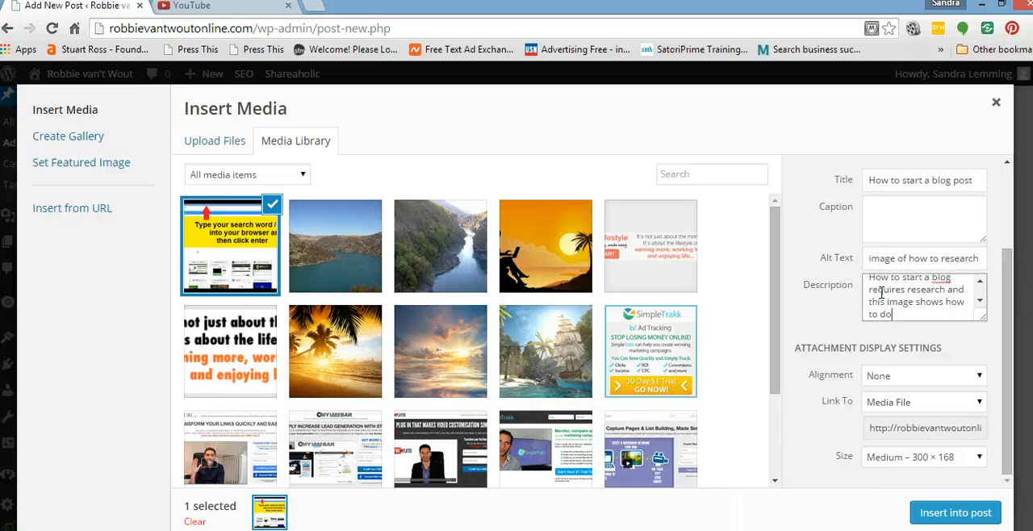
type(" that research f")
type("or yo")
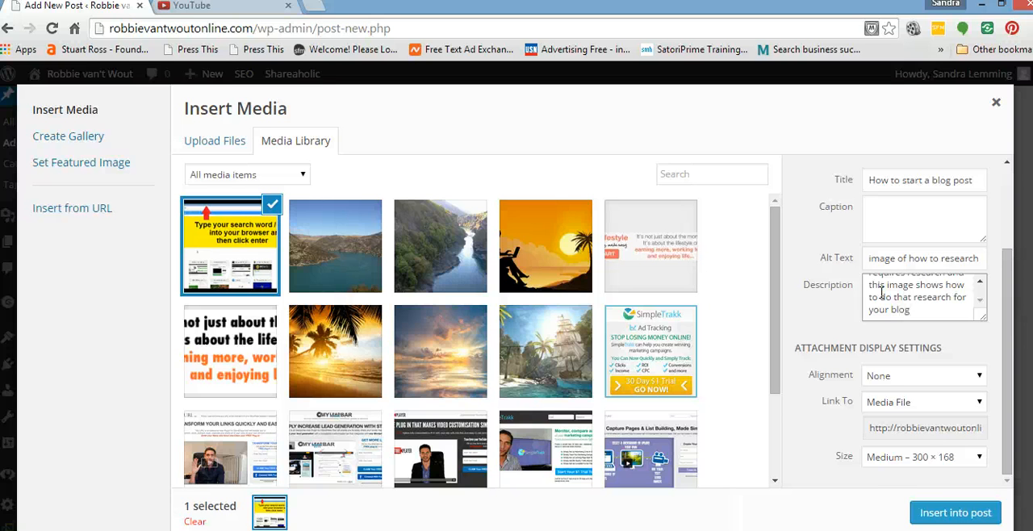
type("ur blog")
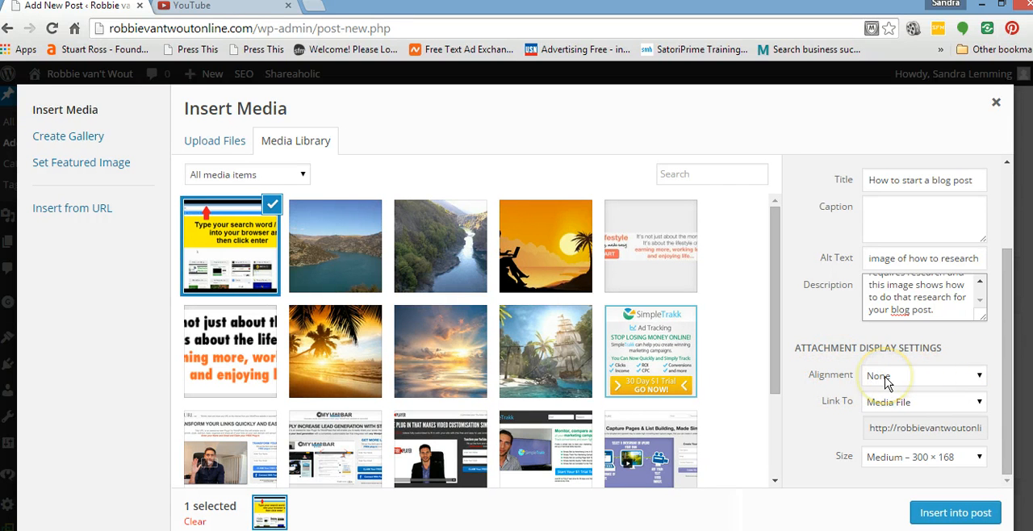
Insert the image into the post with Center alignment and the Medium – 300 × 168 size.
left_click(980, 378)
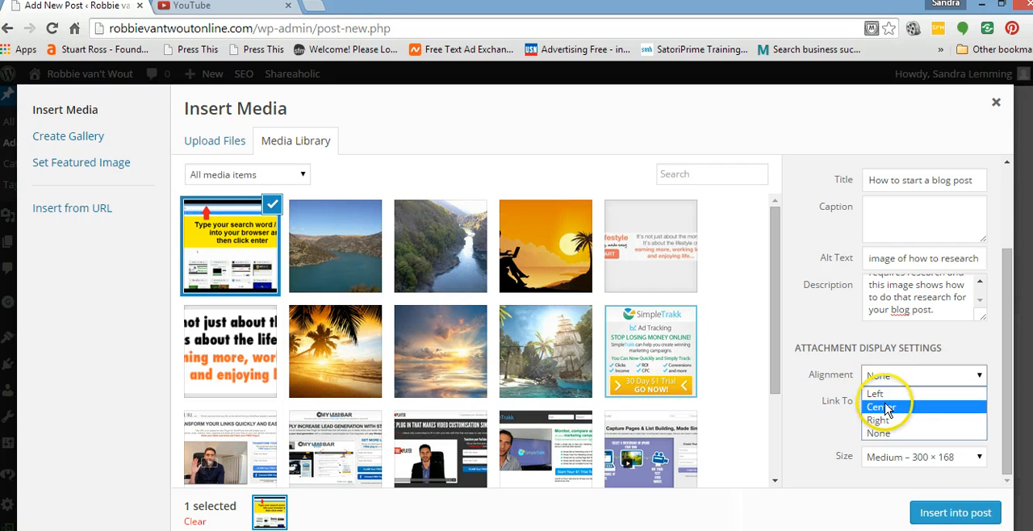
left_click(901, 409)
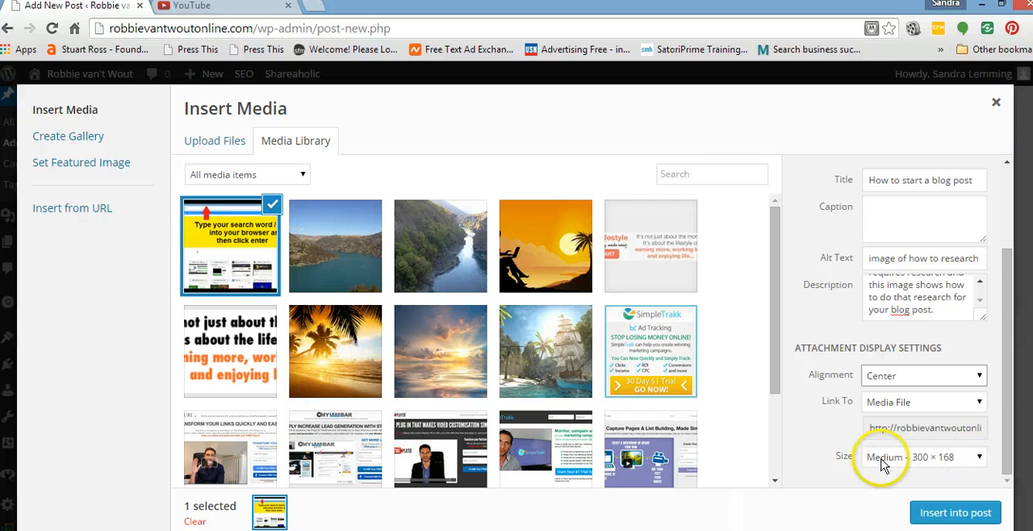
left_click(979, 459)
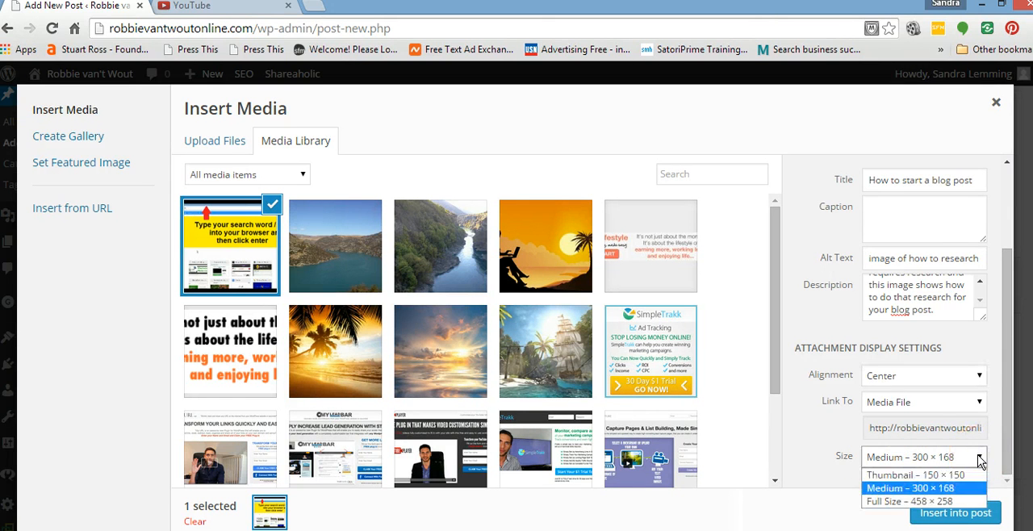
left_click(905, 494)
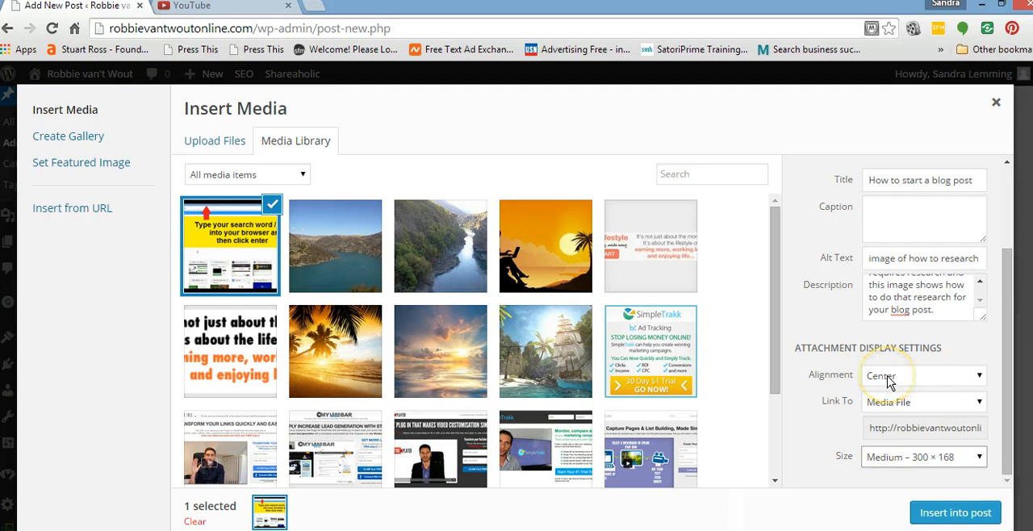
left_click(956, 513)
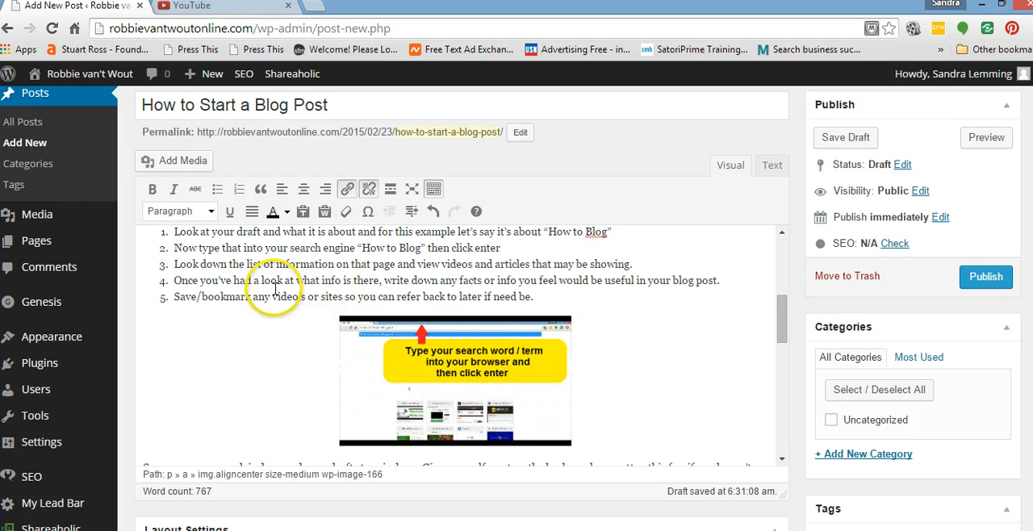
Make the paragraph beginning "Do not over think your blog post title" red and bold.
mouse_move(784, 316)
left_mouse_down()
mouse_move(784, 339)
mouse_move(784, 330)
left_mouse_up()
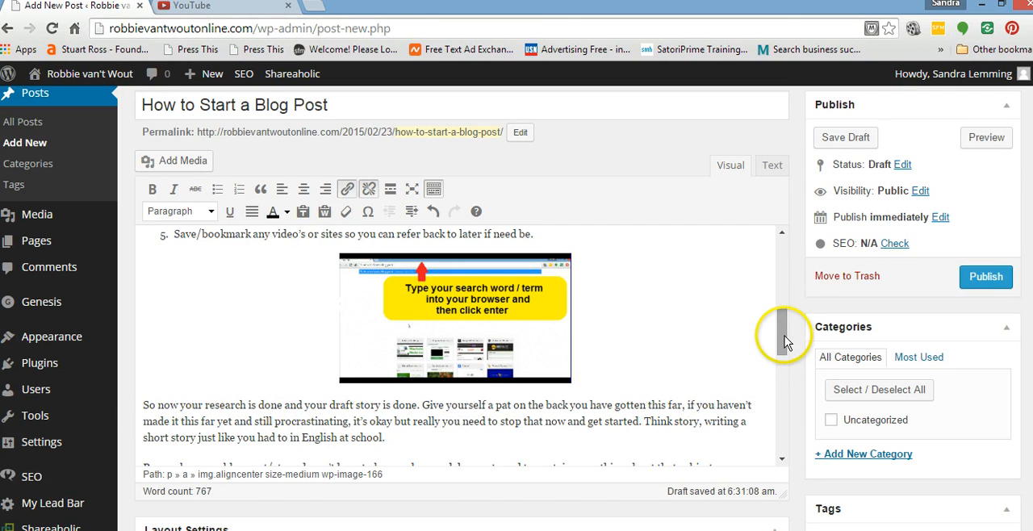
left_click_drag(781, 340, 780, 380)
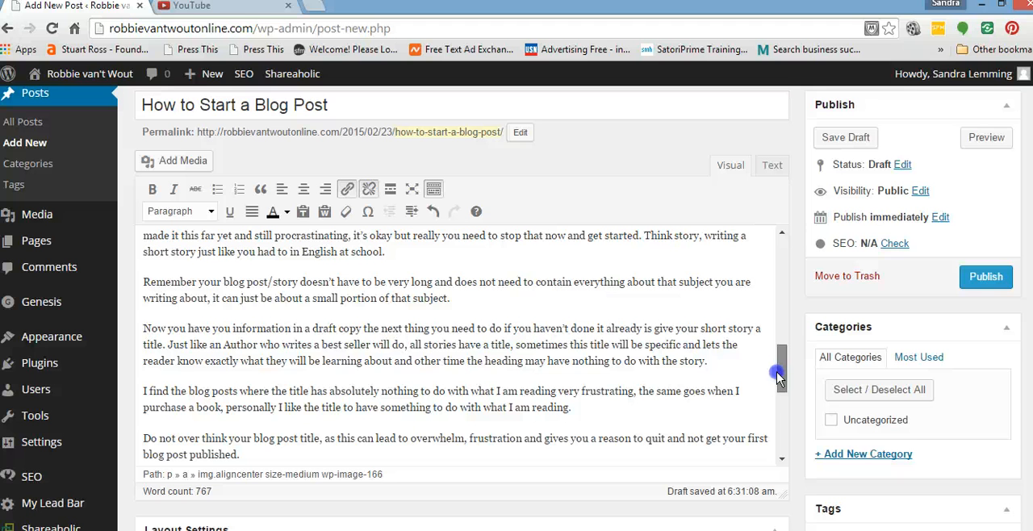
left_click_drag(779, 375, 786, 244)
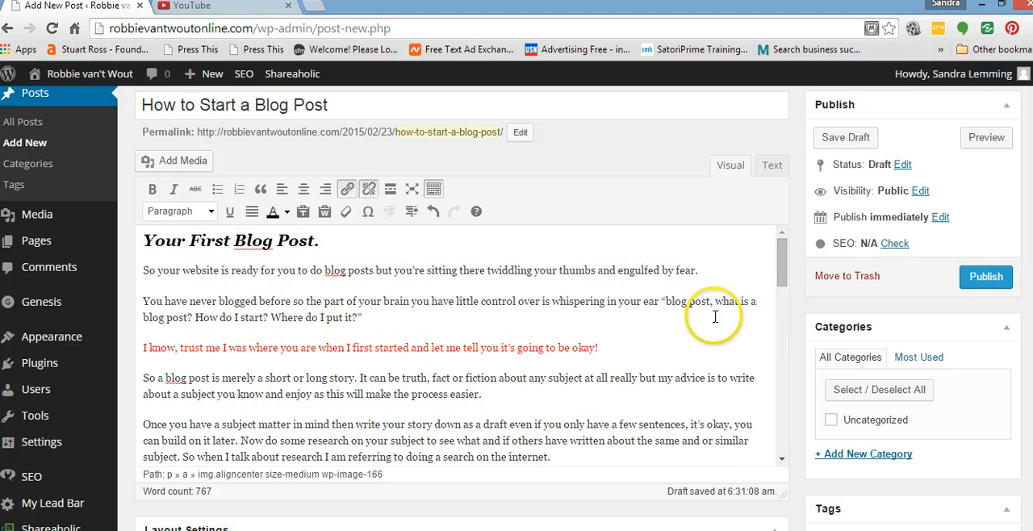
left_click_drag(781, 255, 774, 363)
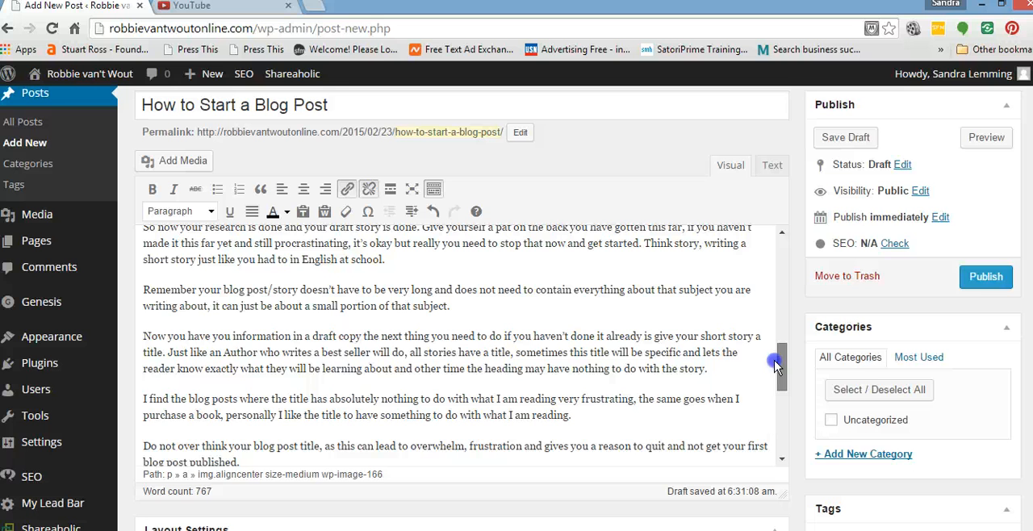
left_click_drag(774, 364, 779, 389)
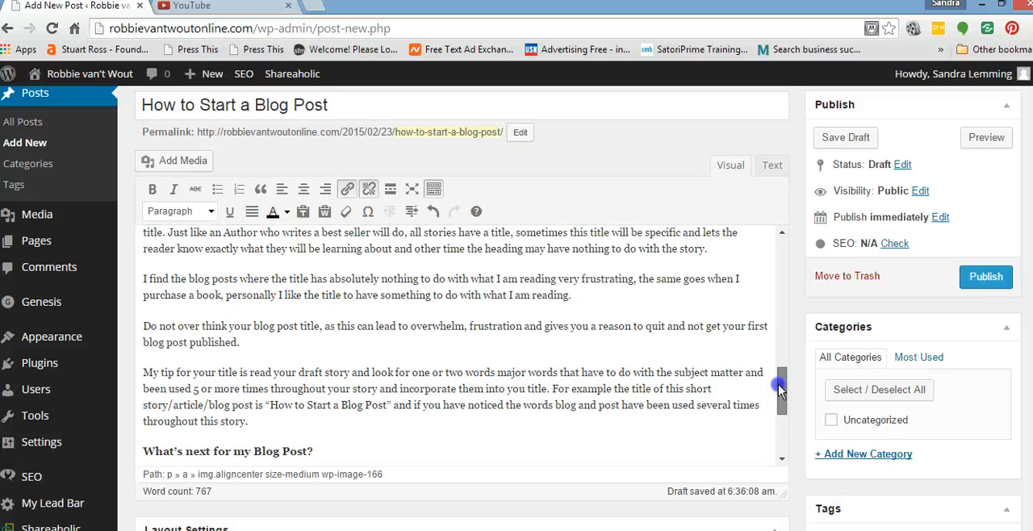
mouse_move(779, 389)
left_mouse_down()
mouse_move(781, 353)
mouse_move(783, 377)
left_mouse_up()
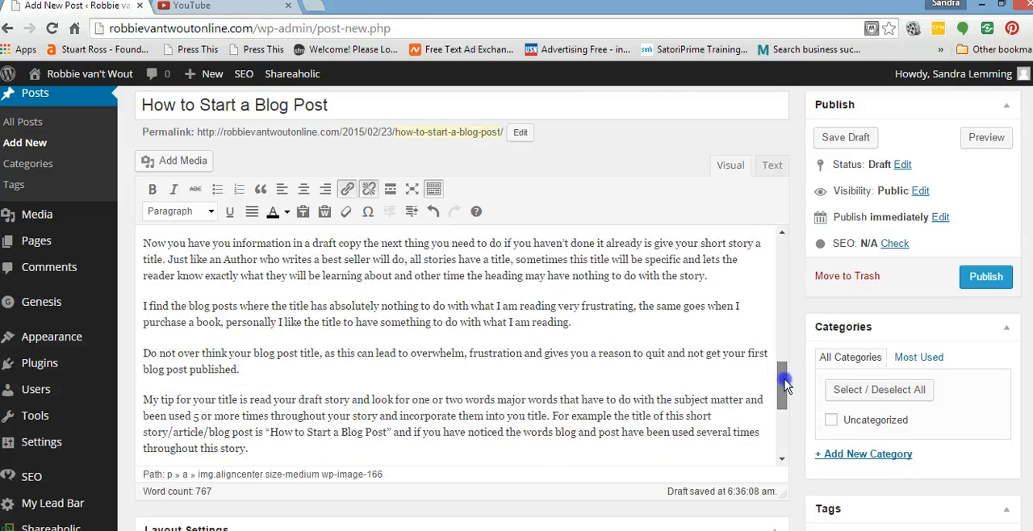
left_click_drag(239, 370, 143, 354)
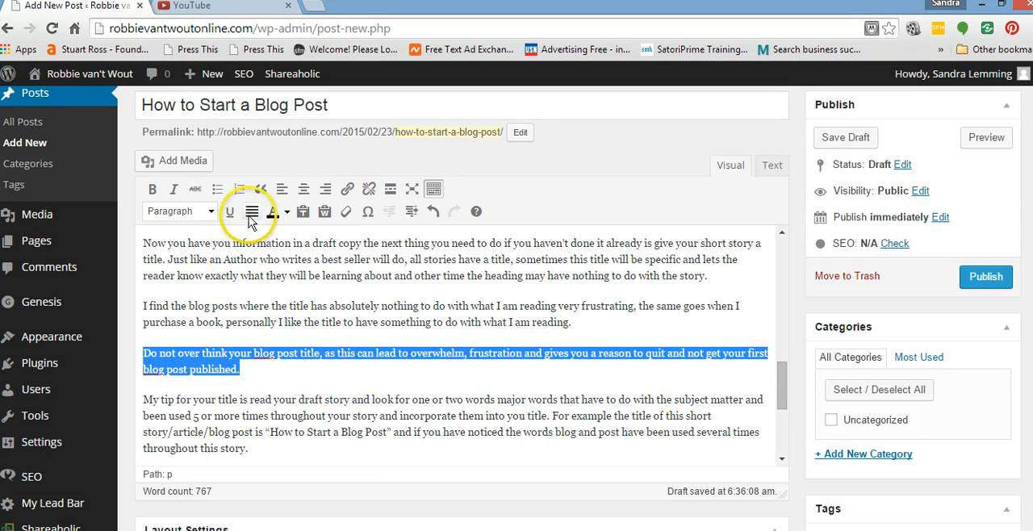
left_click(287, 212)
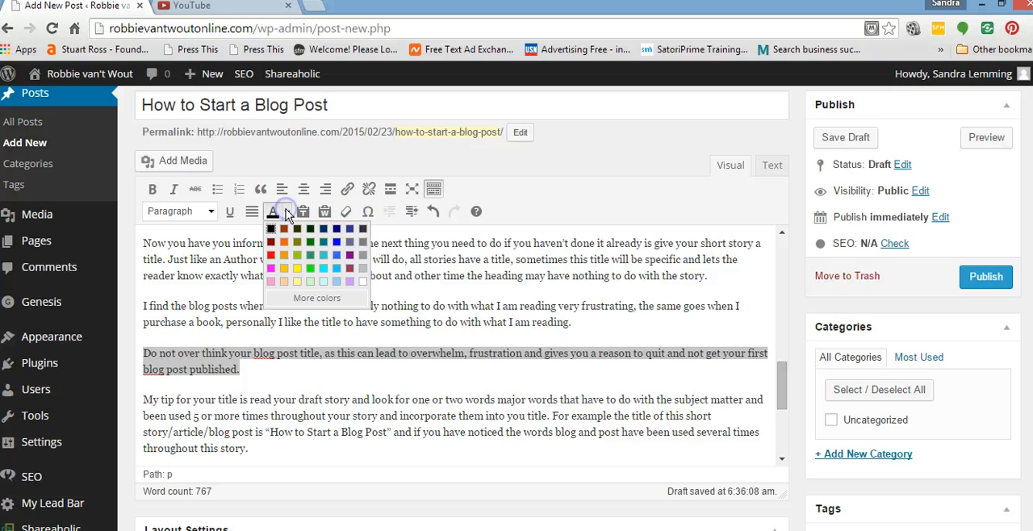
left_click(271, 255)
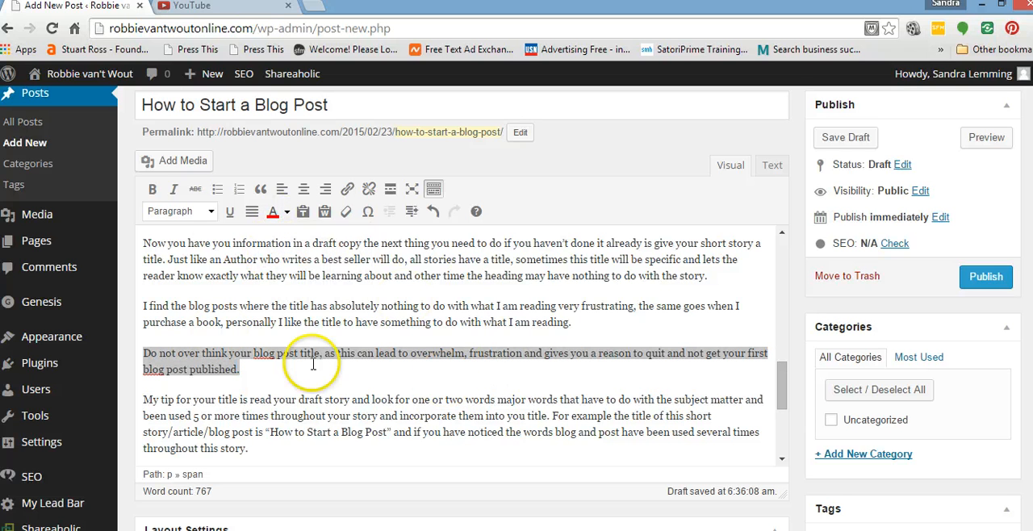
left_click(152, 188)
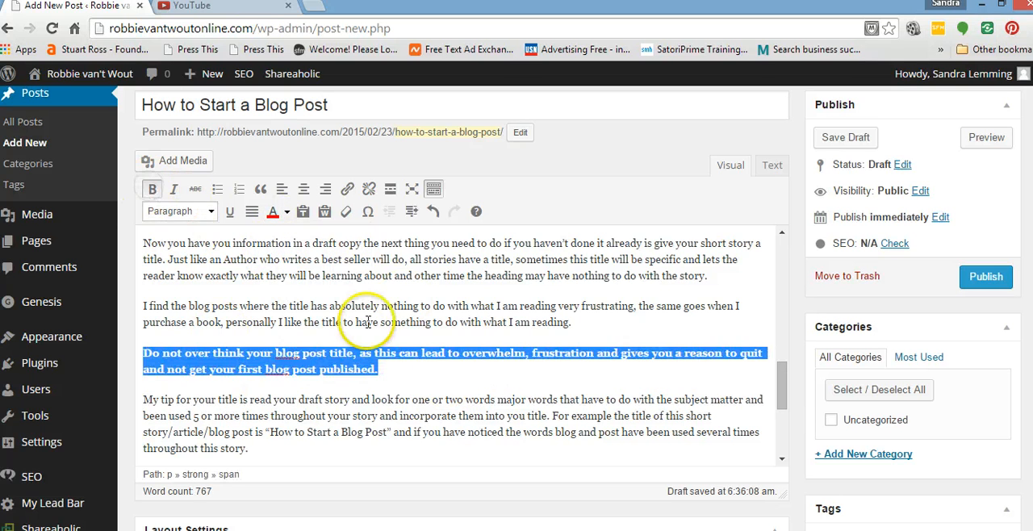
left_click(410, 370)
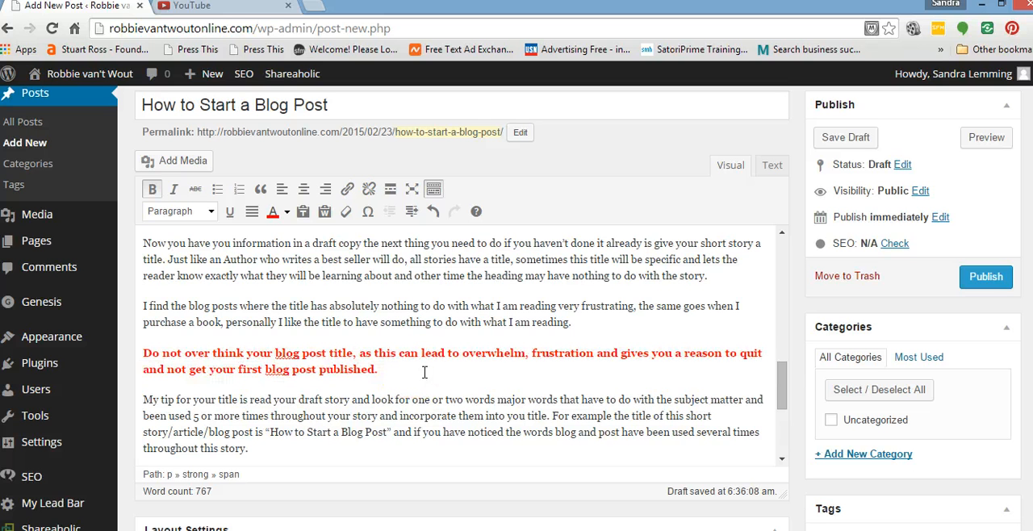
Try to format the topics listed in the closing paragraph, from "where to put your blog post" onward, as a bulleted list.
left_click_drag(781, 380, 779, 424)
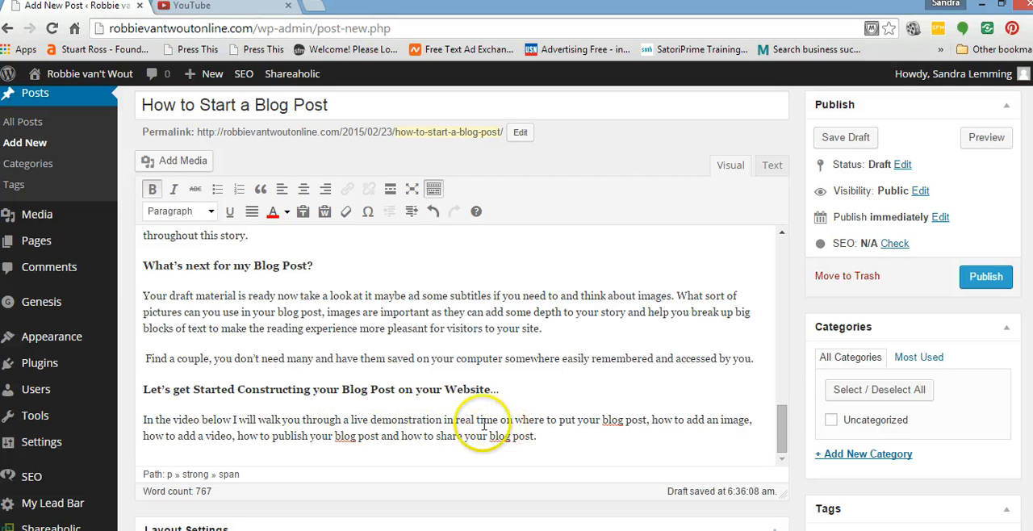
left_click(516, 420)
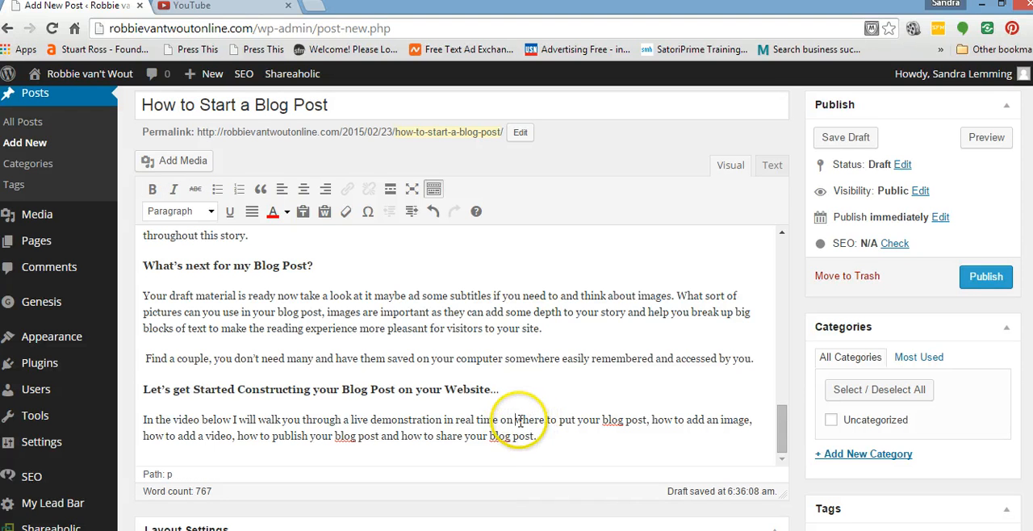
left_click_drag(515, 420, 552, 427)
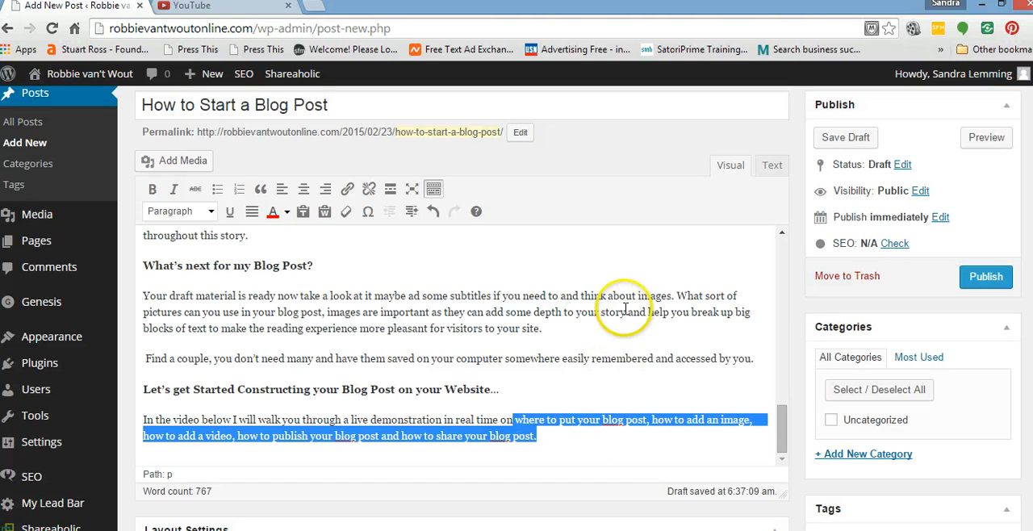
left_click(218, 190)
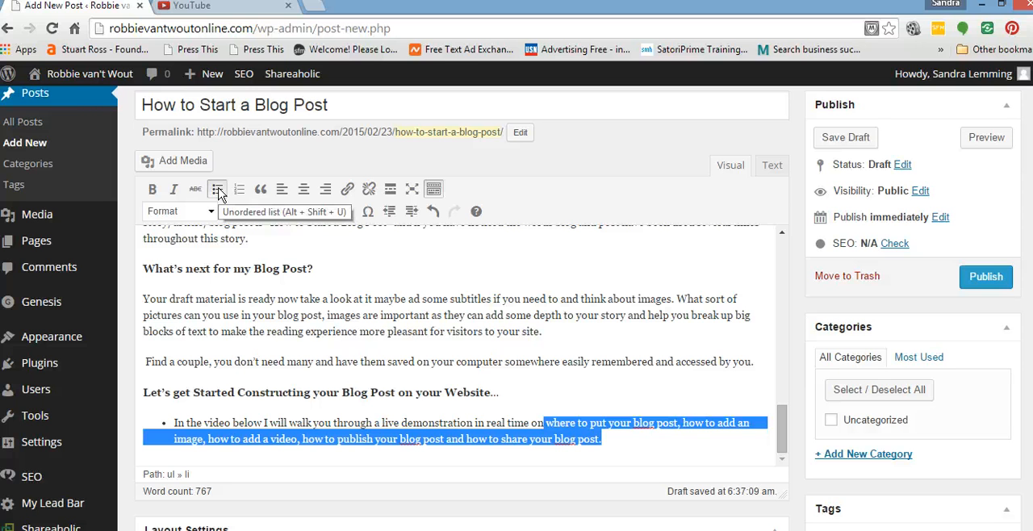
left_click(217, 191)
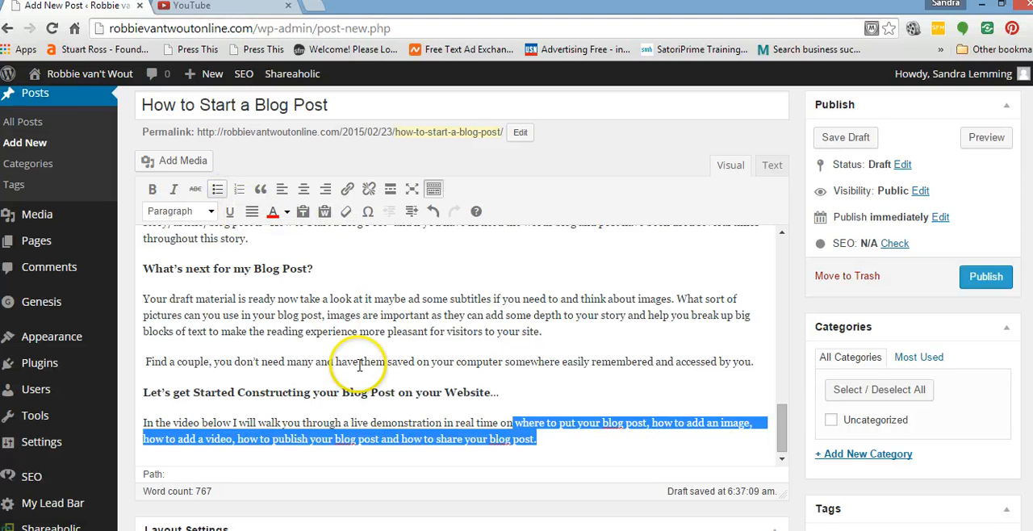
right_click(517, 435)
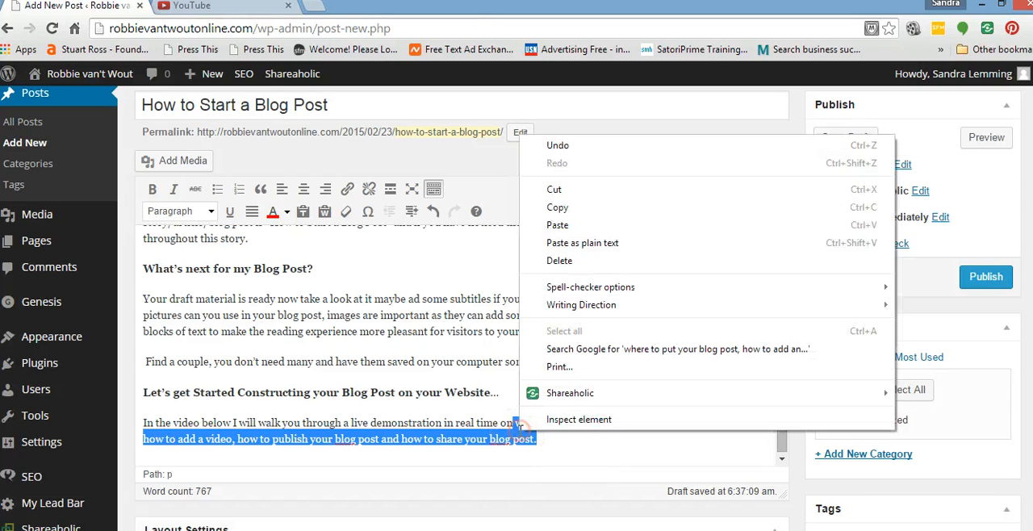
left_click(560, 206)
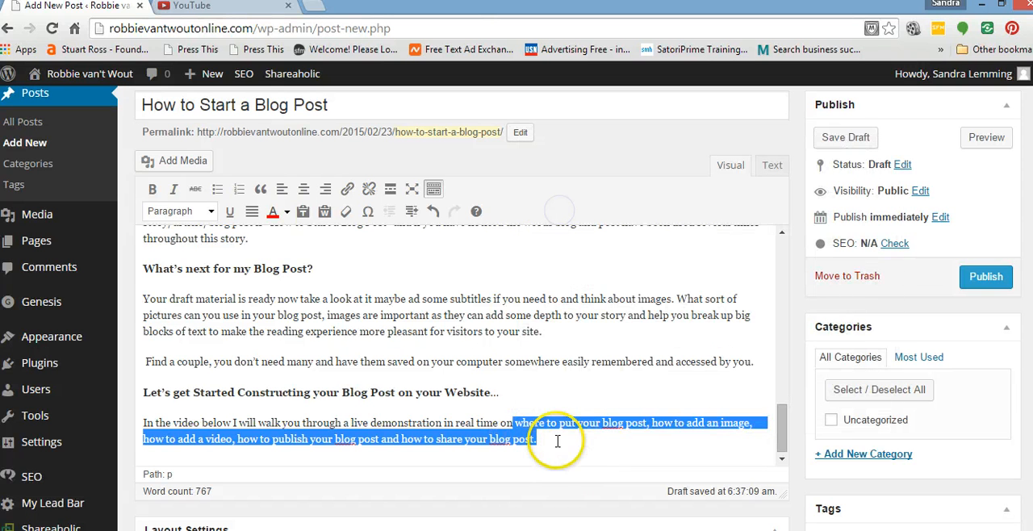
left_click(555, 440)
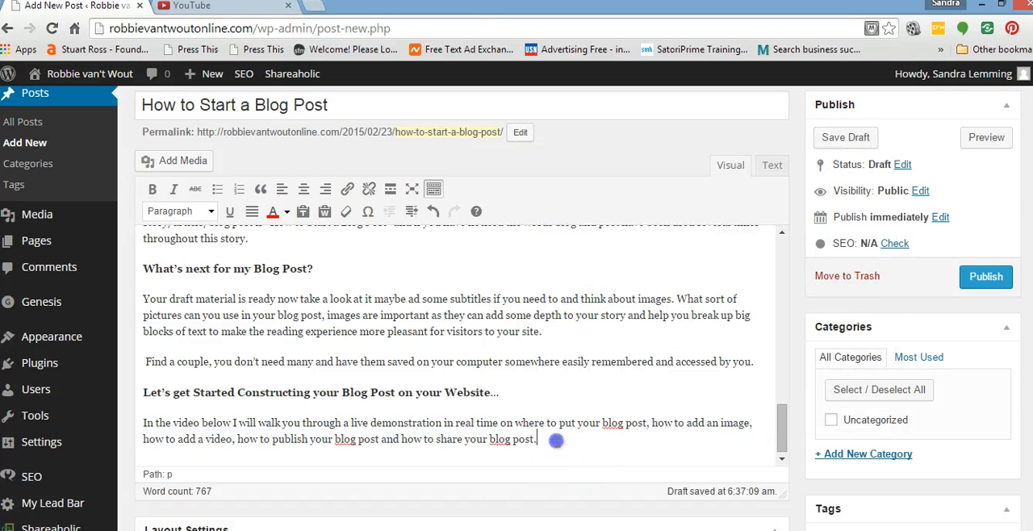
Split the closing paragraph after "real time on" so each topic, from where to put the post to sharing it, stands on its own line.
left_click(515, 423)
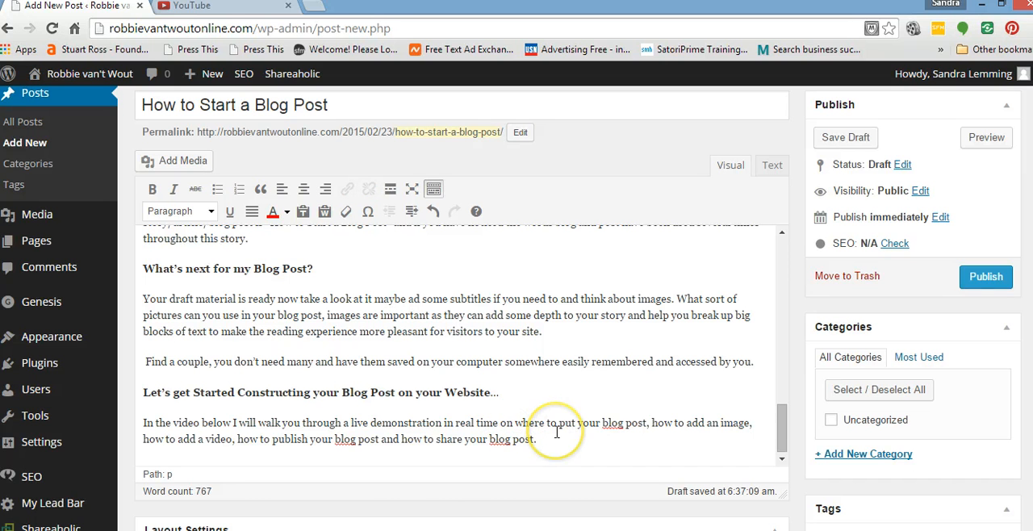
key("Return")
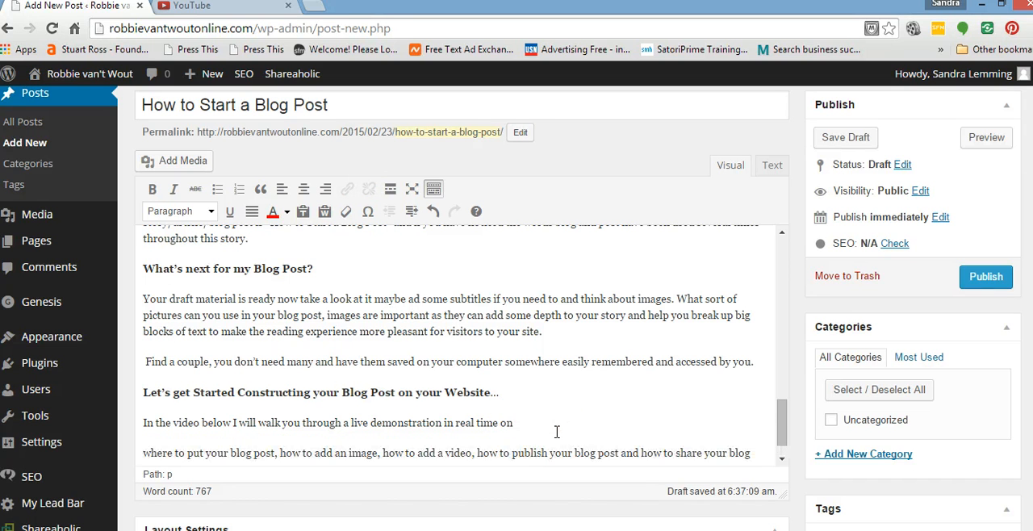
scroll(553, 415, "down", 2)
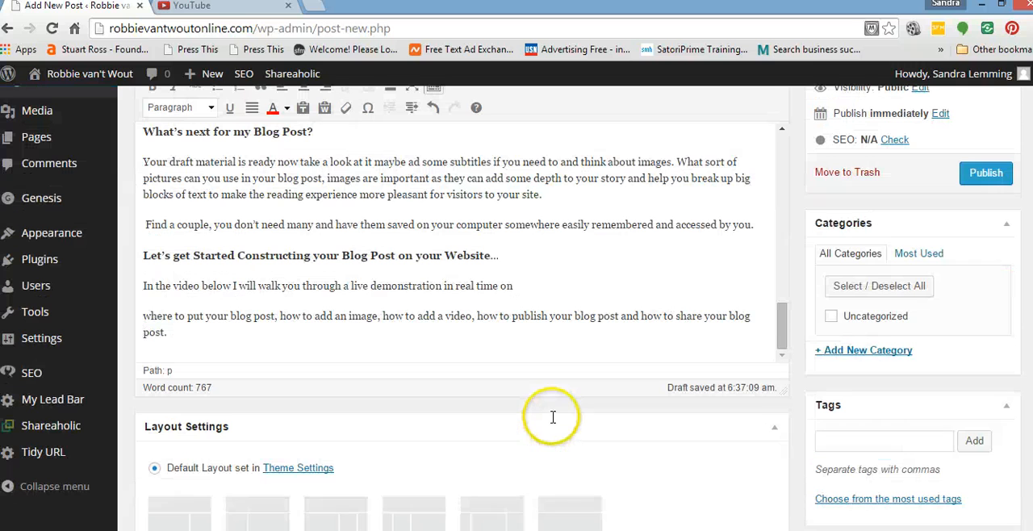
left_click(385, 315)
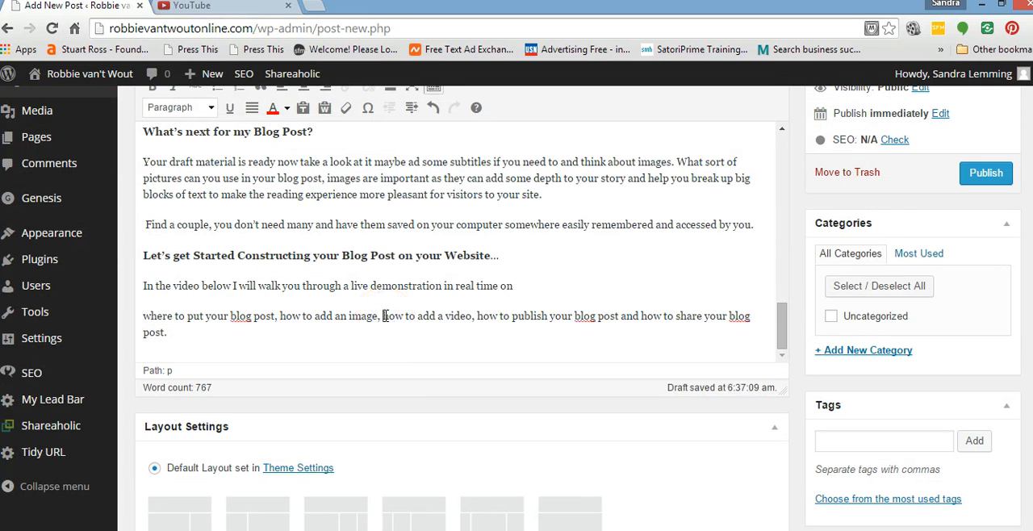
key("Return")
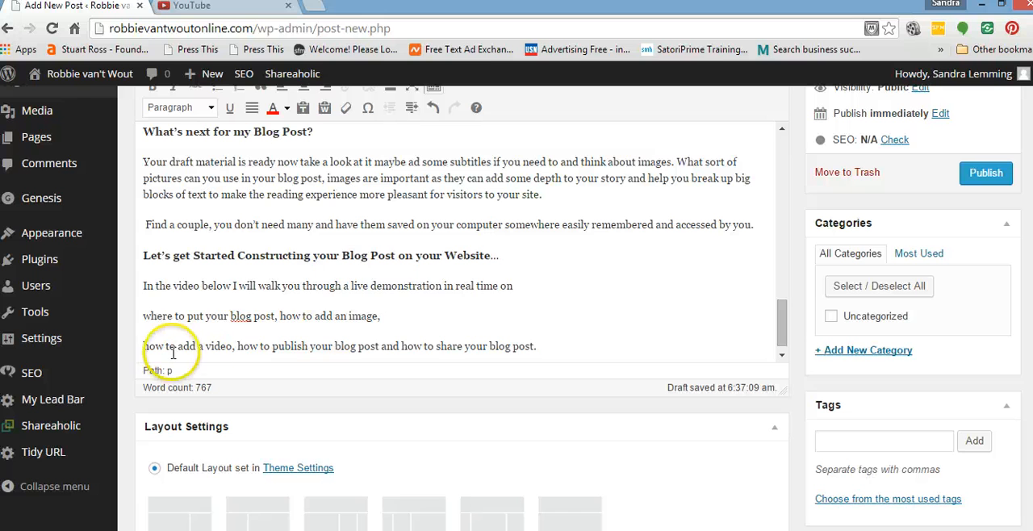
left_click(238, 345)
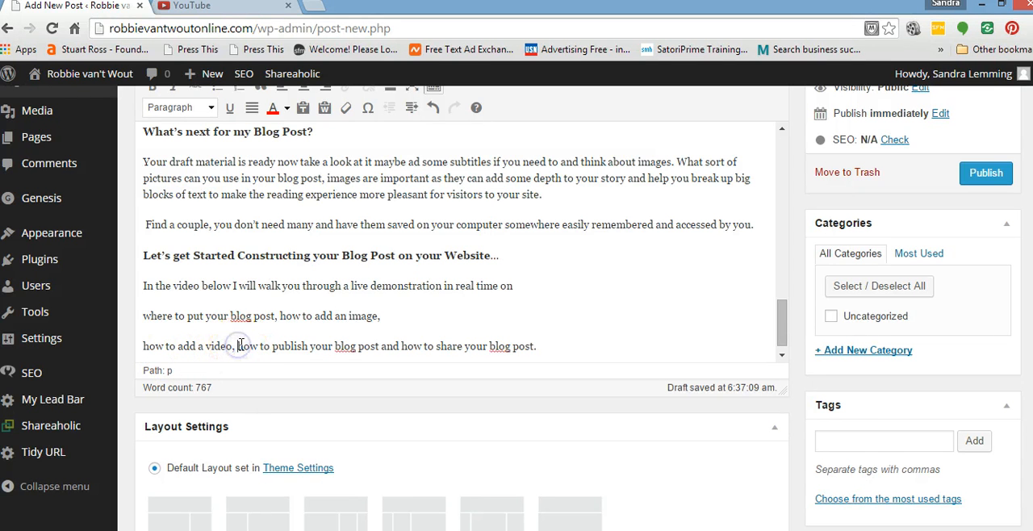
key("Return")
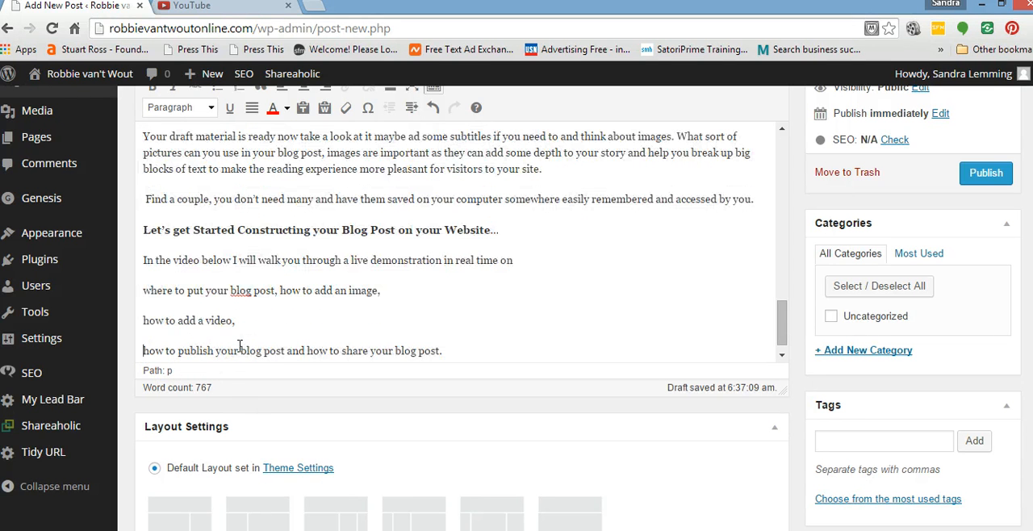
left_click(288, 350)
key("Return")
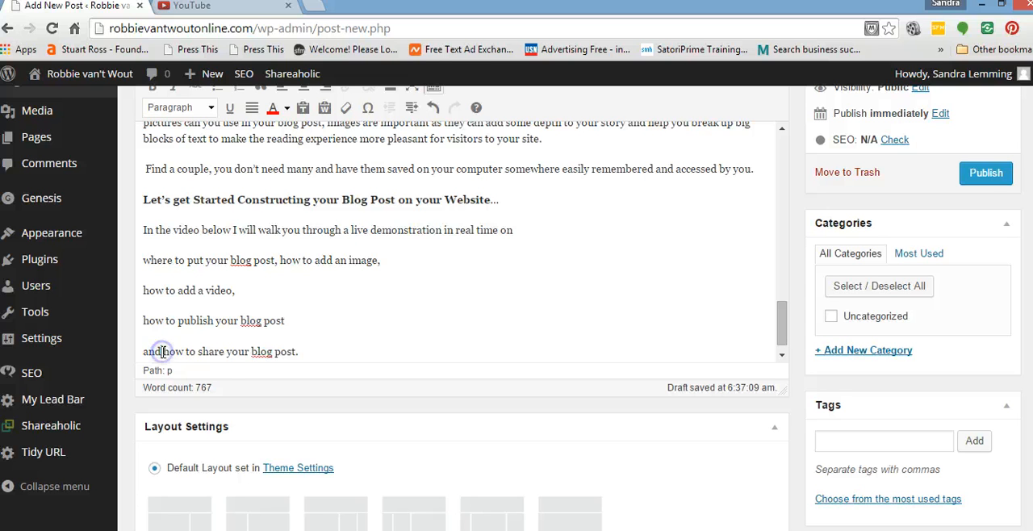
left_click(223, 348)
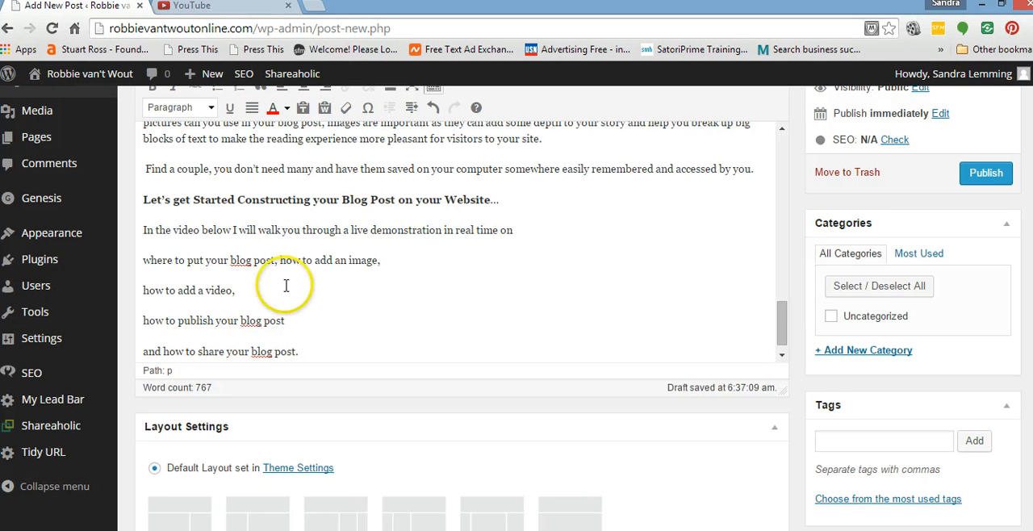
left_click(278, 259)
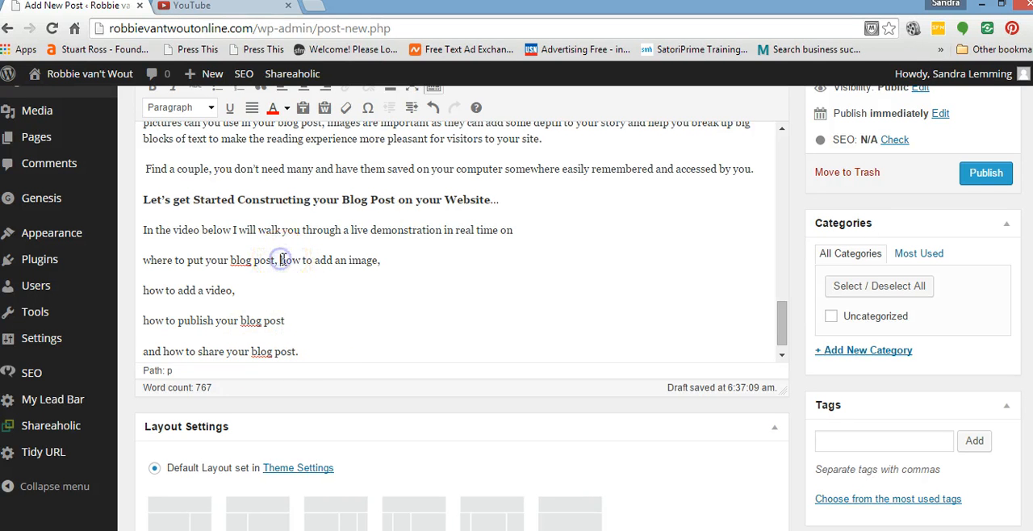
key("Return")
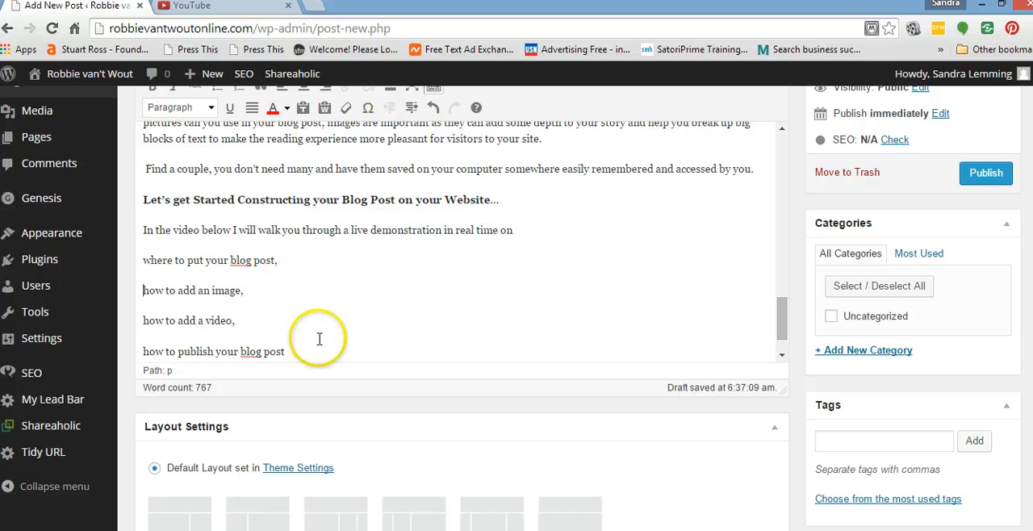
Format the five topic lines, from "where to put your blog post" to "and how to share your blog post", as a numbered list.
scroll(332, 341, "down", 1)
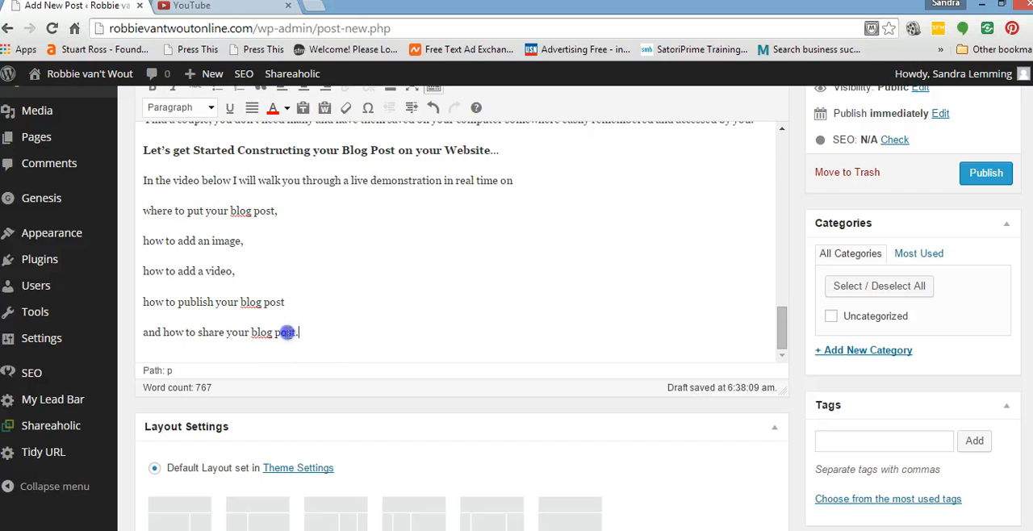
left_click_drag(299, 333, 147, 211)
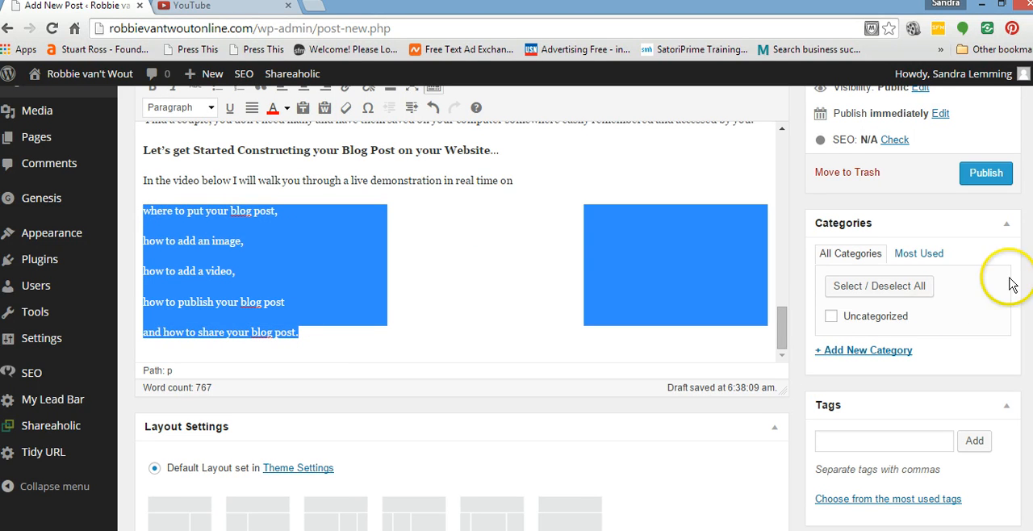
scroll(669, 487, "up", 1)
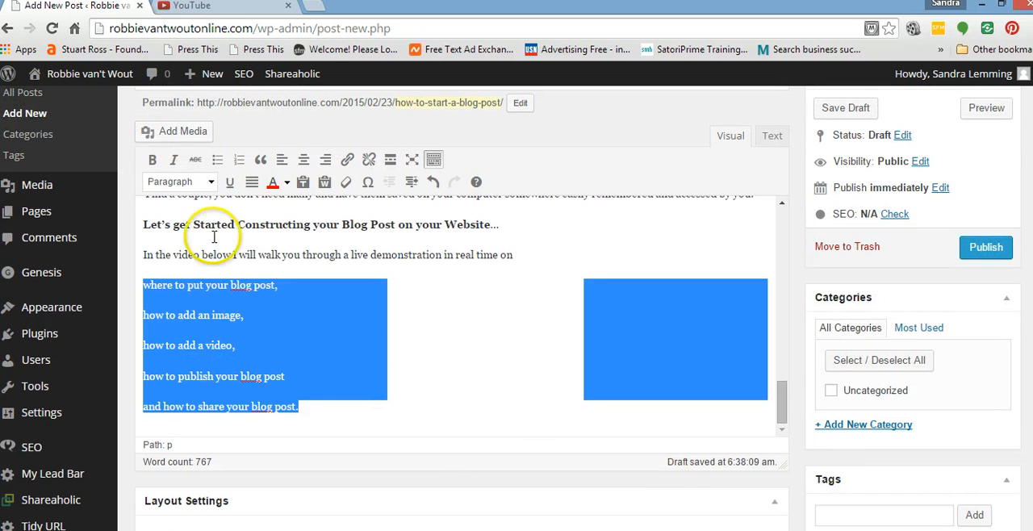
left_click(239, 162)
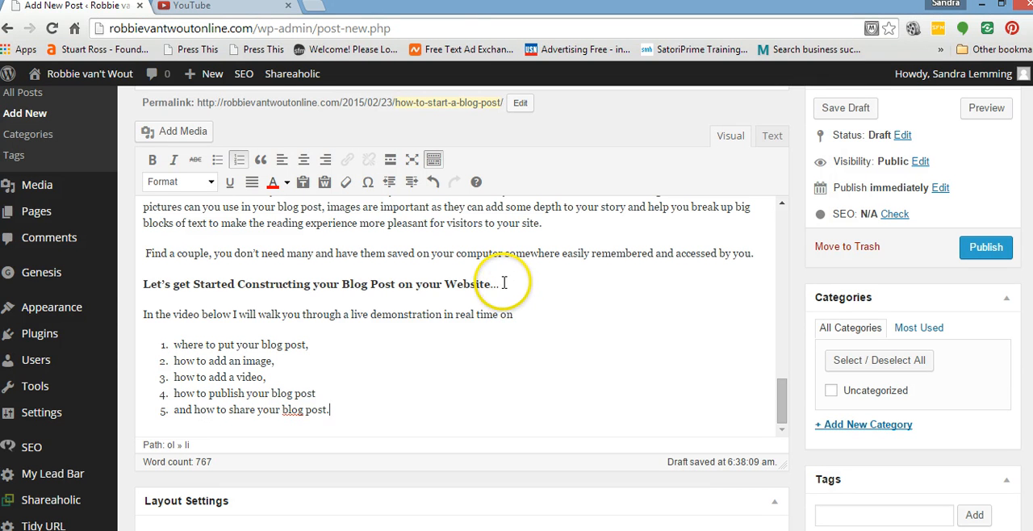
Make the line "Let's get Started Constructing your Blog Post on your Website…" black and apply the Heading 3 style.
left_click_drag(501, 284, 137, 286)
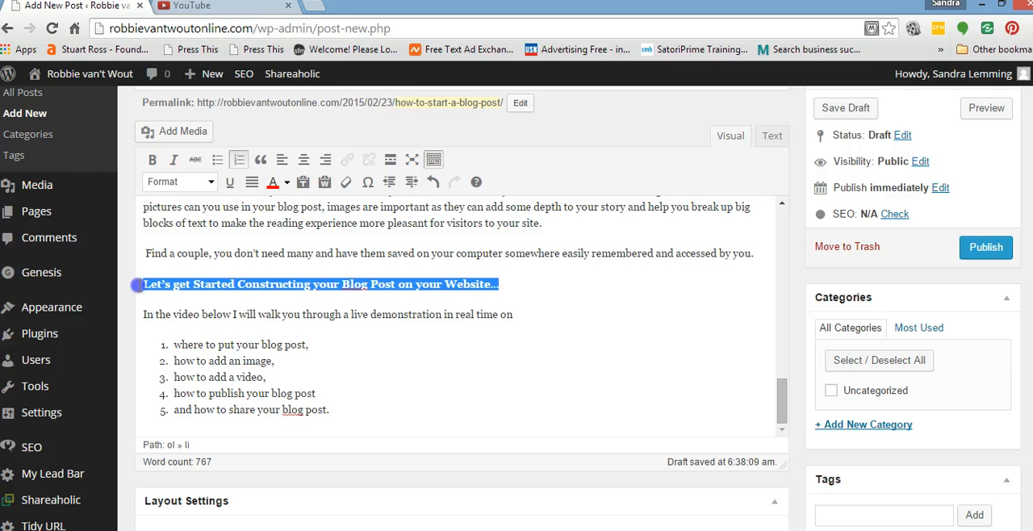
left_click(287, 183)
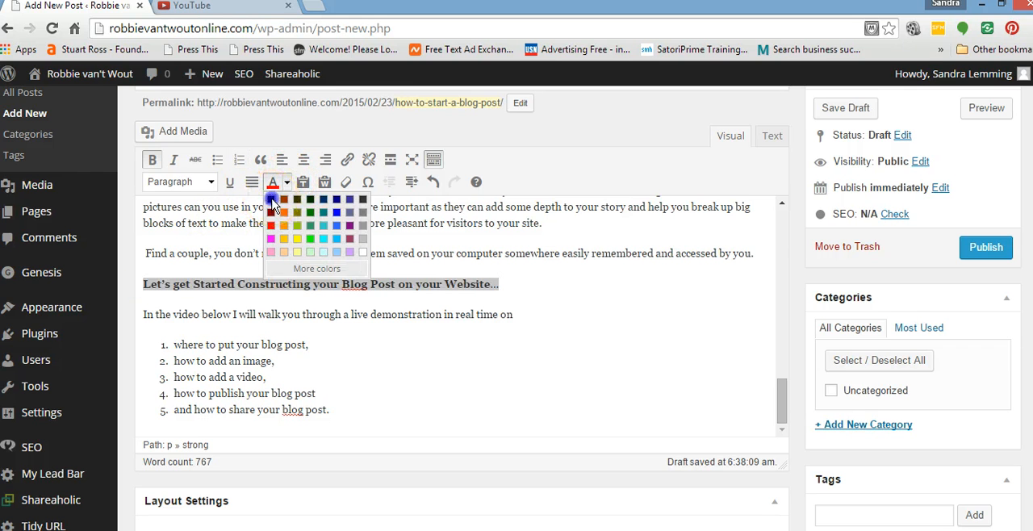
left_click(271, 203)
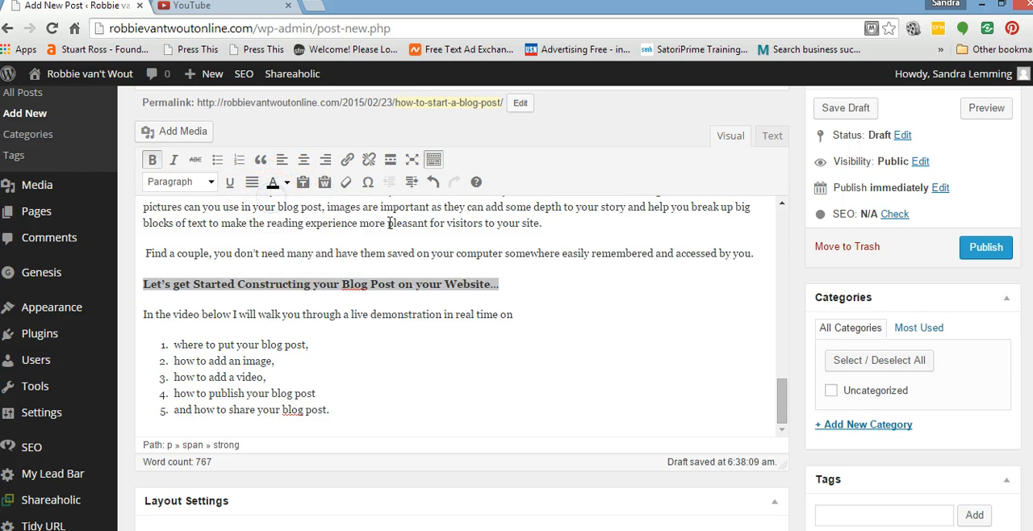
left_click(212, 183)
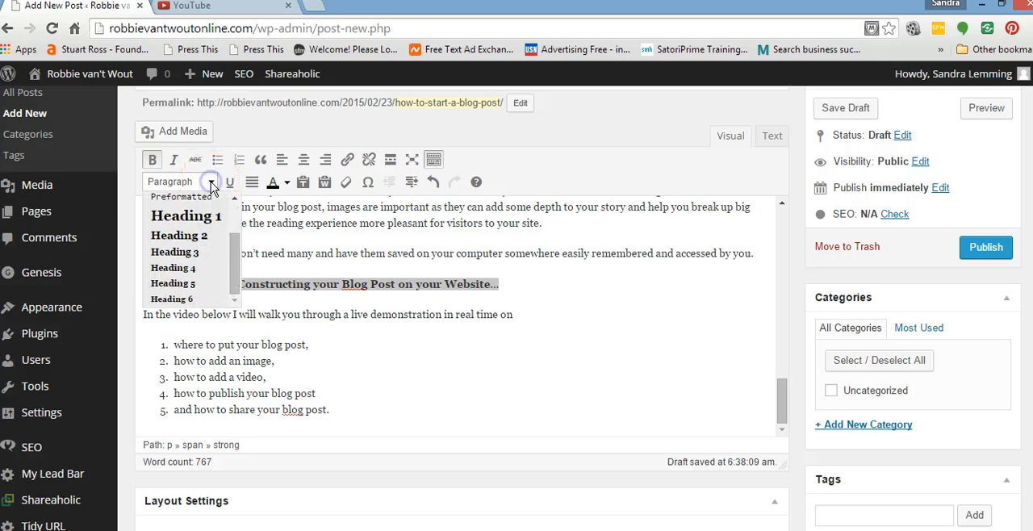
left_click(190, 253)
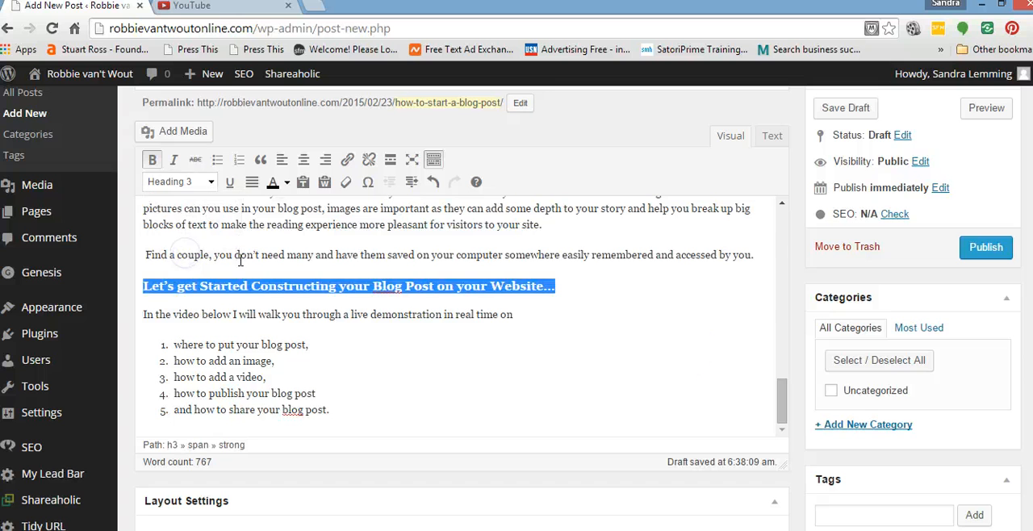
left_click(672, 340)
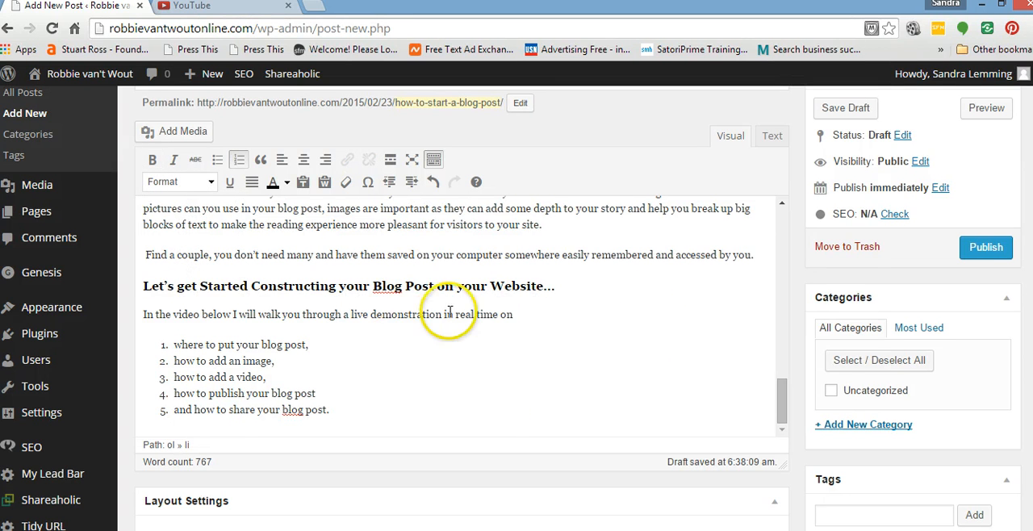
Make the line "In the video below I will walk you through a live demonstration in real time on" red and bold.
left_click_drag(518, 315, 143, 314)
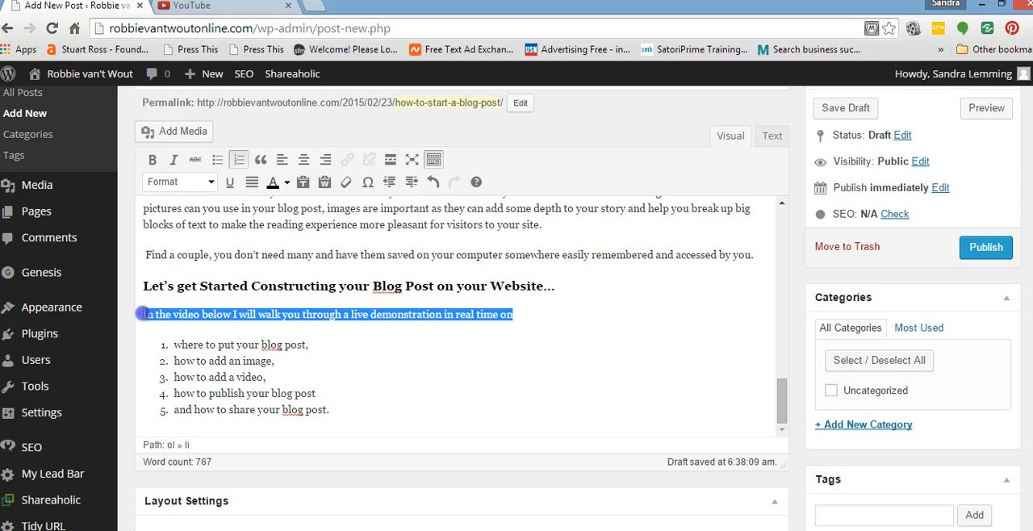
left_click(286, 181)
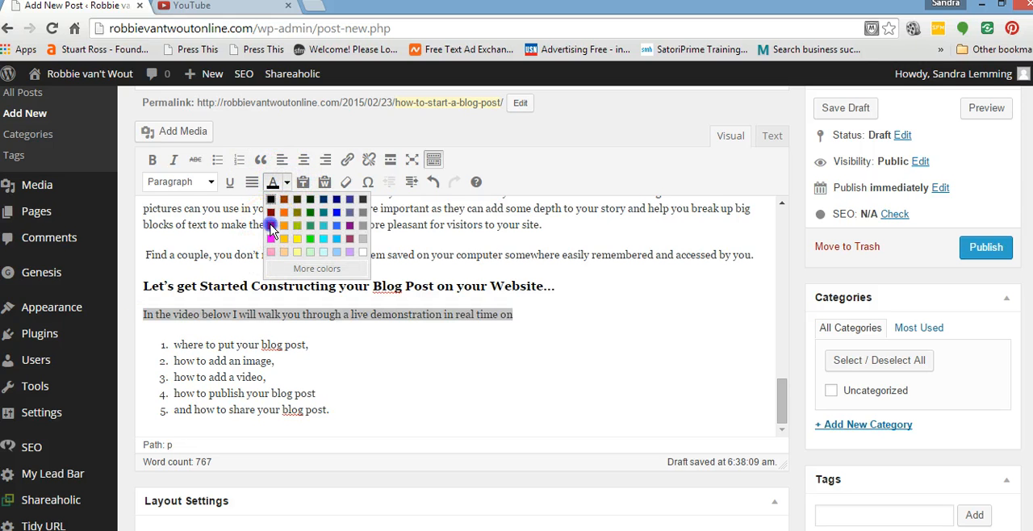
left_click(271, 225)
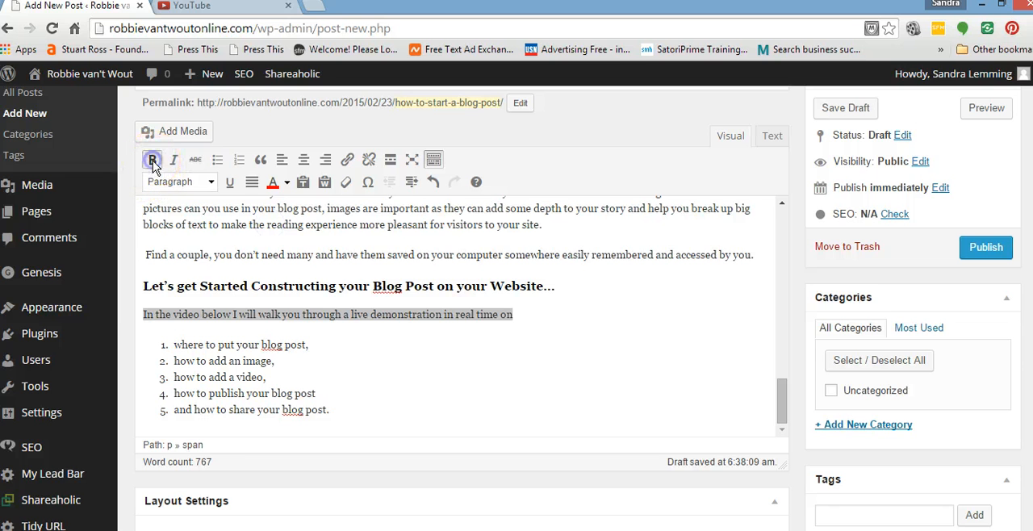
left_click(153, 162)
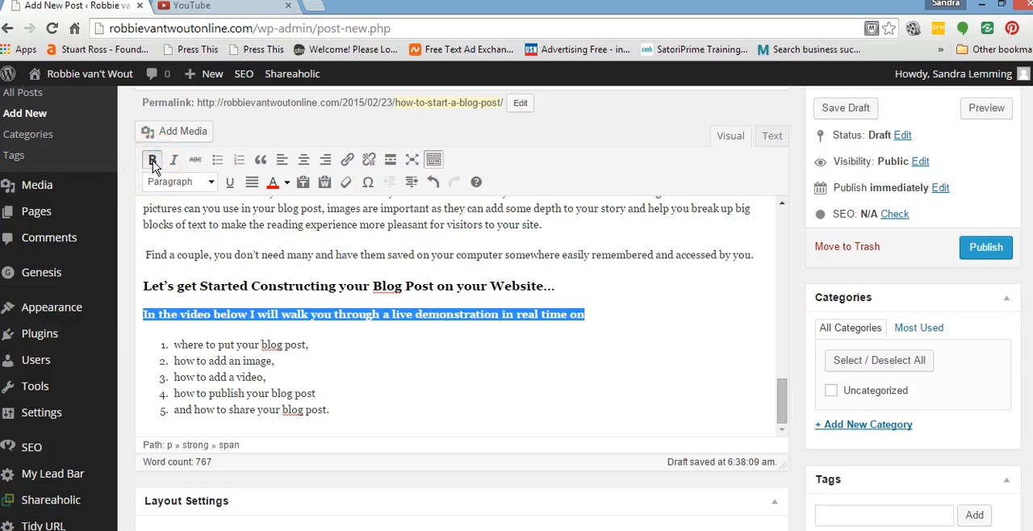
left_click(611, 328)
Italicize the heading "Let's get Started Constructing your Blog Post on your Website…".
left_click_drag(556, 286, 132, 284)
left_click(176, 160)
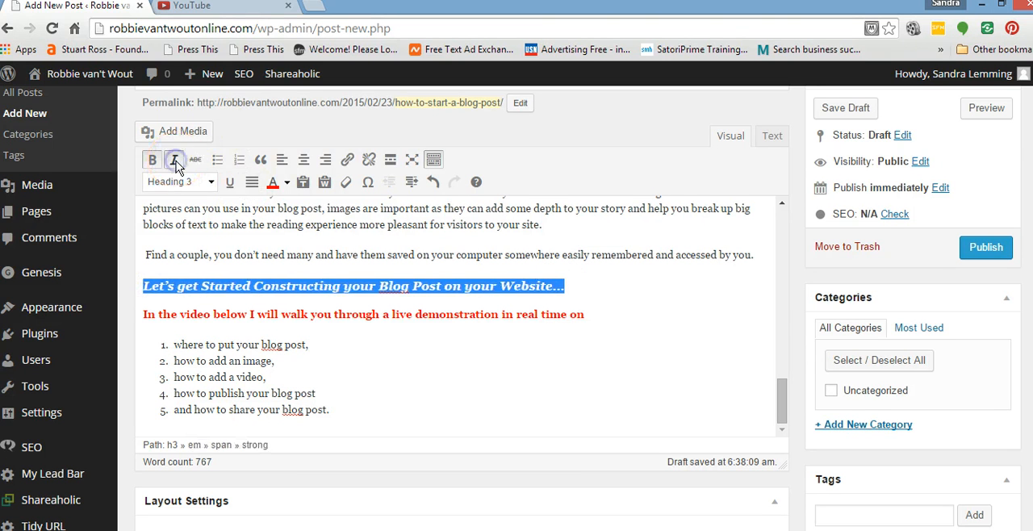
left_click(710, 337)
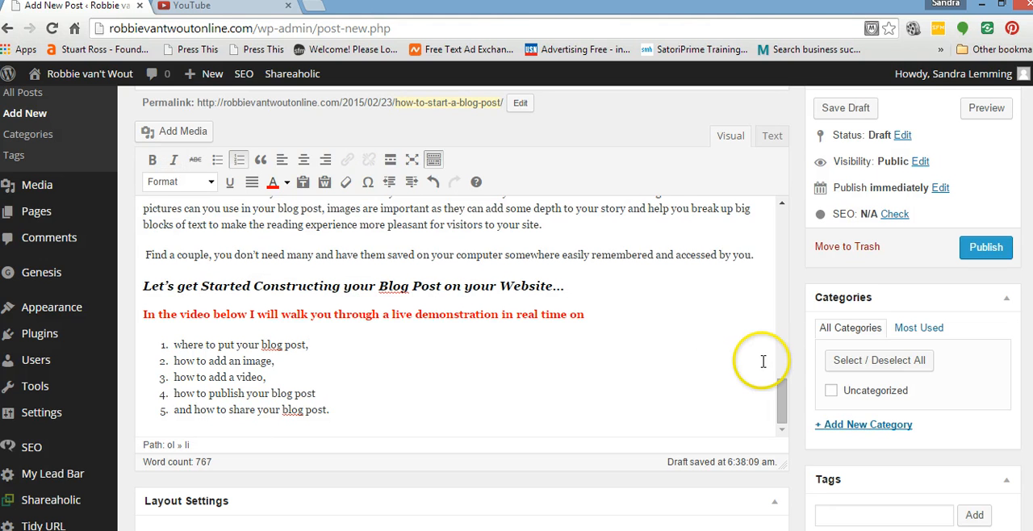
Make the five numbered items, from "where to put your blog post" to "and how to share your blog post", black and bold.
scroll(704, 345, "down", 1)
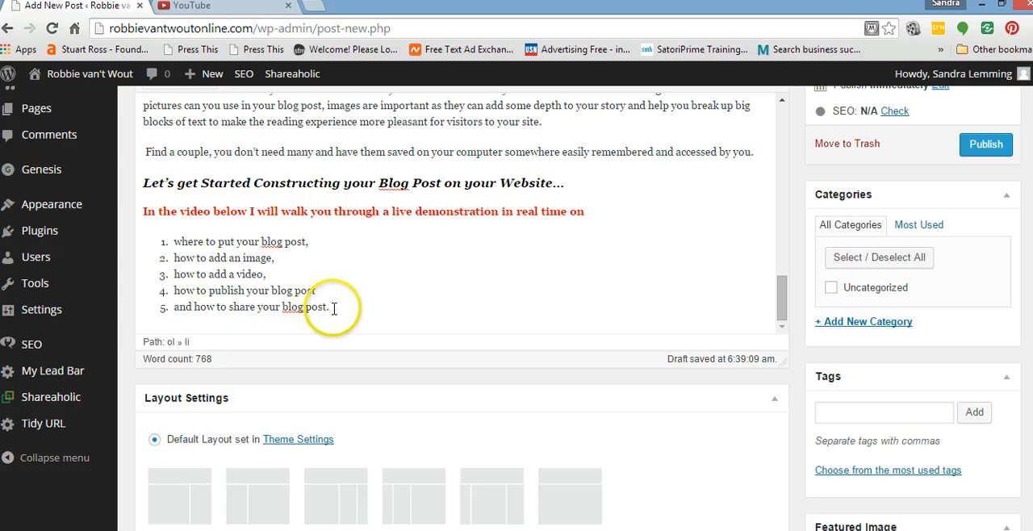
left_click_drag(327, 307, 163, 248)
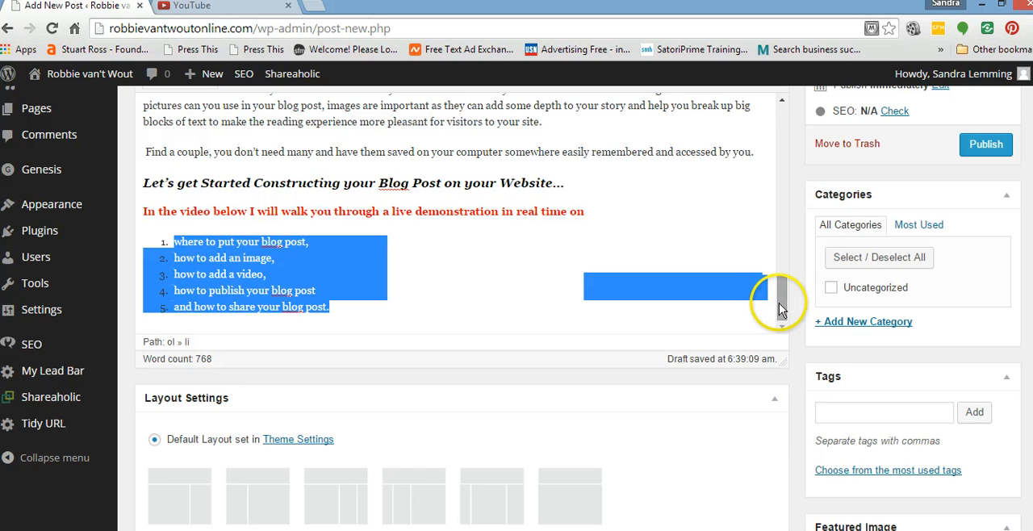
mouse_move(787, 305)
left_mouse_down()
mouse_move(784, 221)
mouse_move(784, 322)
left_mouse_up()
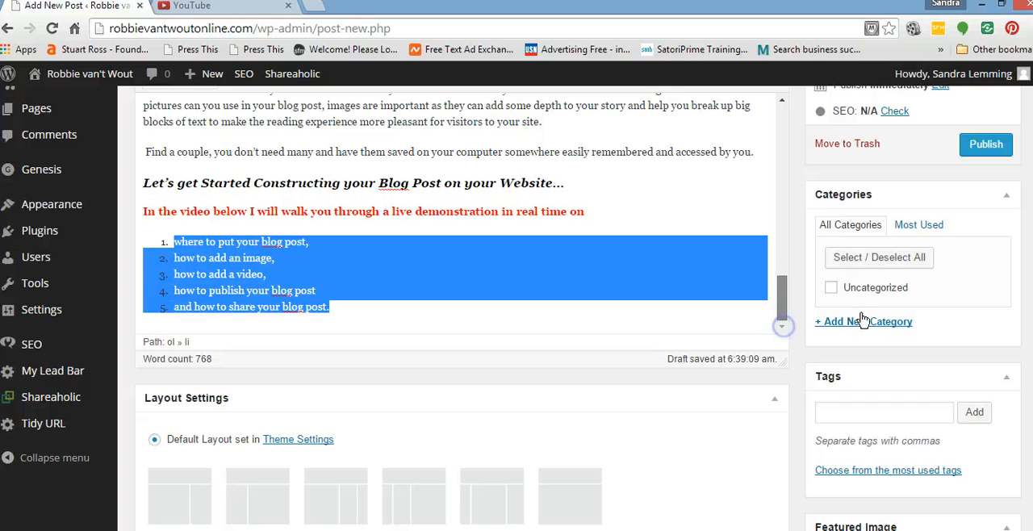
scroll(516, 306, "up", 2)
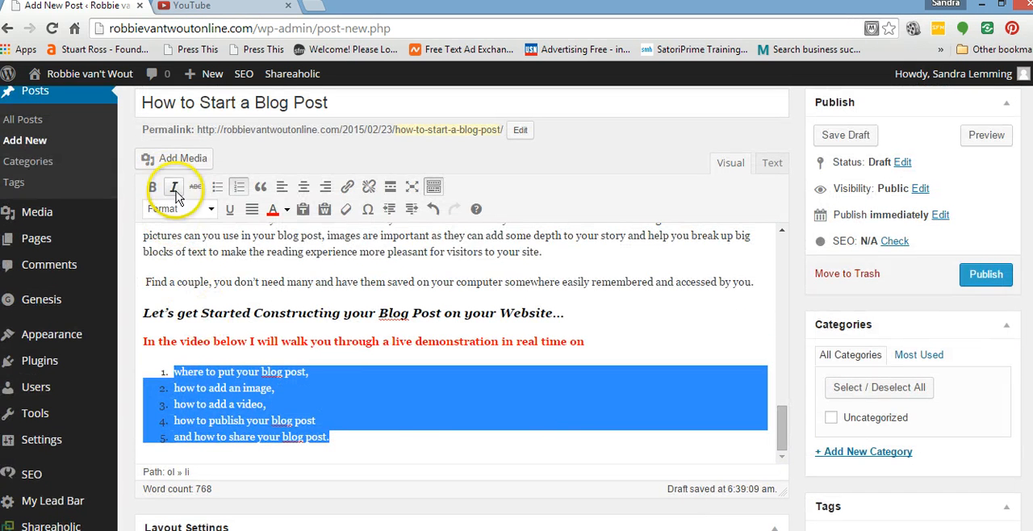
left_click(286, 210)
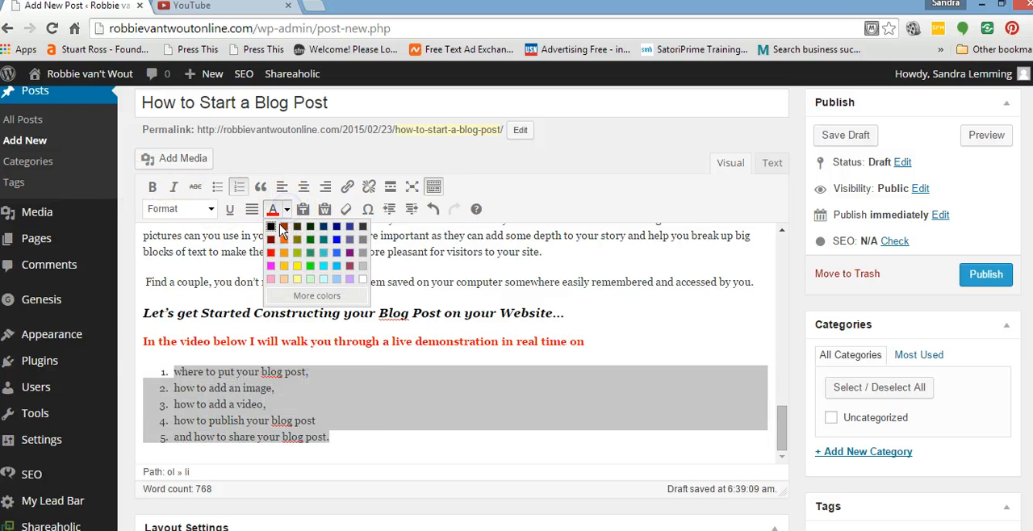
left_click(272, 227)
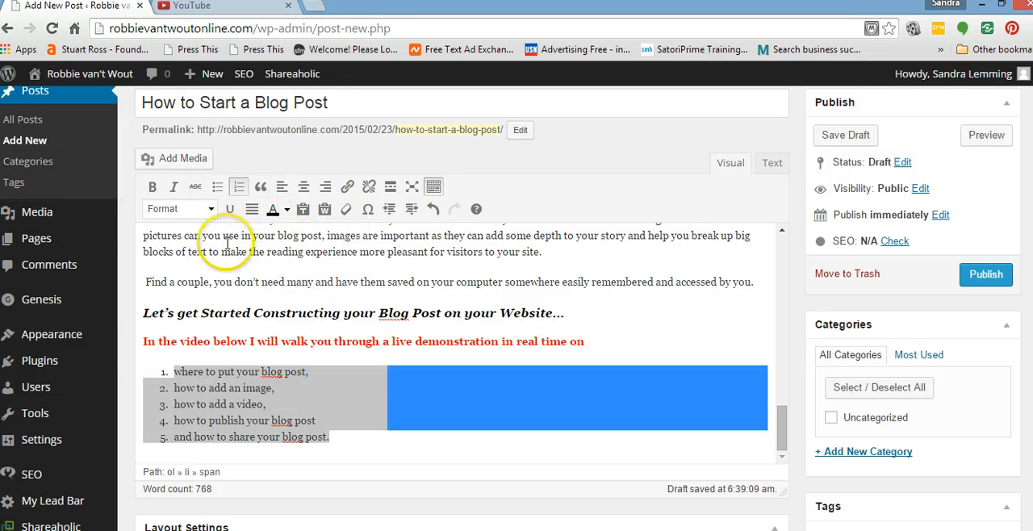
left_click(151, 186)
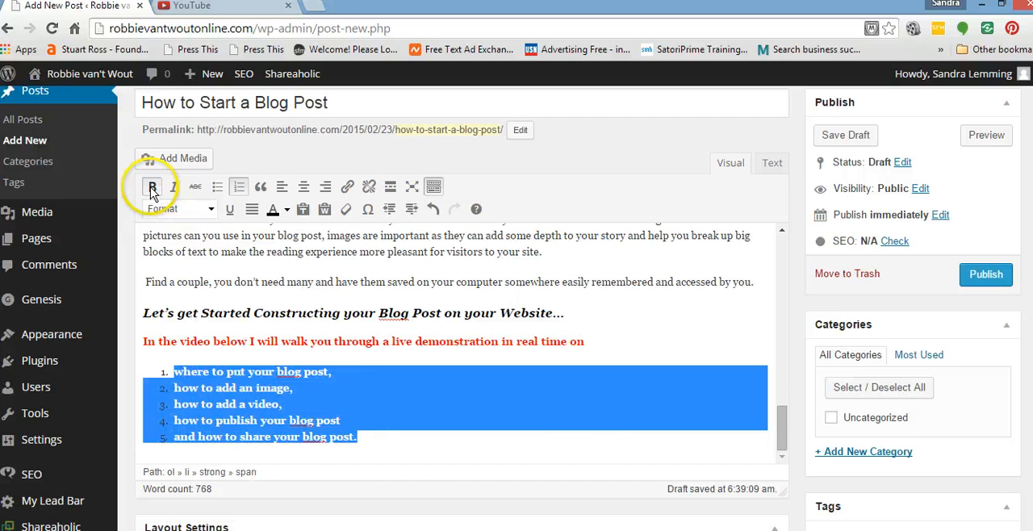
left_click(651, 453)
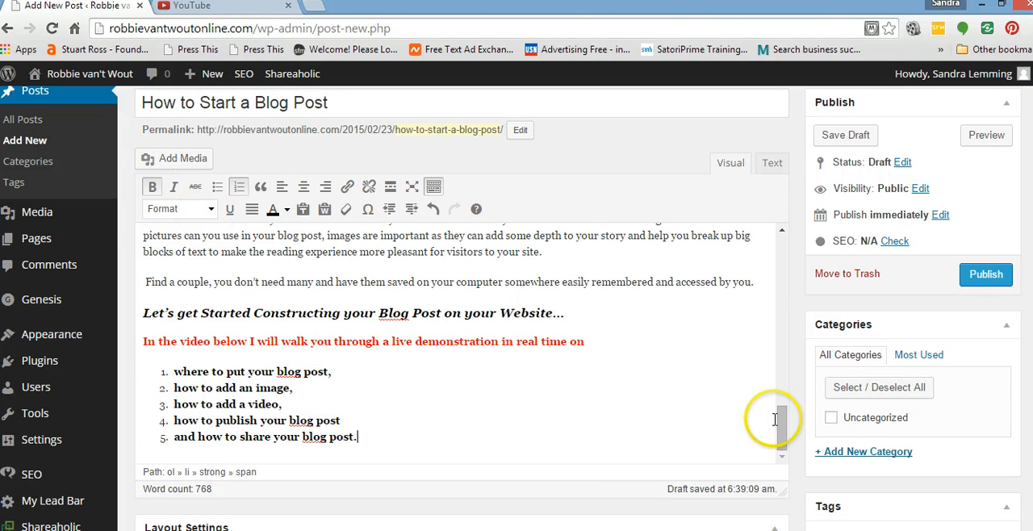
left_click_drag(781, 419, 784, 468)
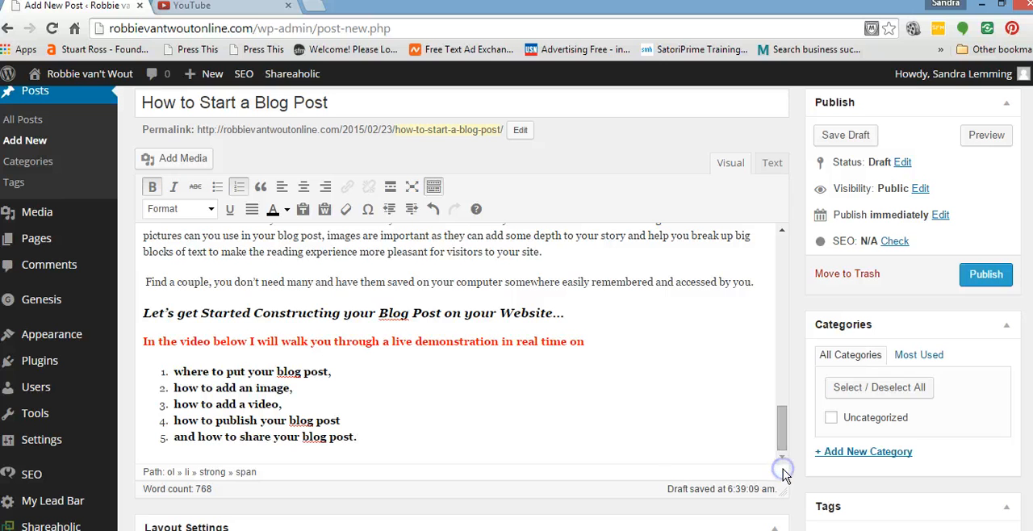
left_click(390, 439)
left_click(379, 438)
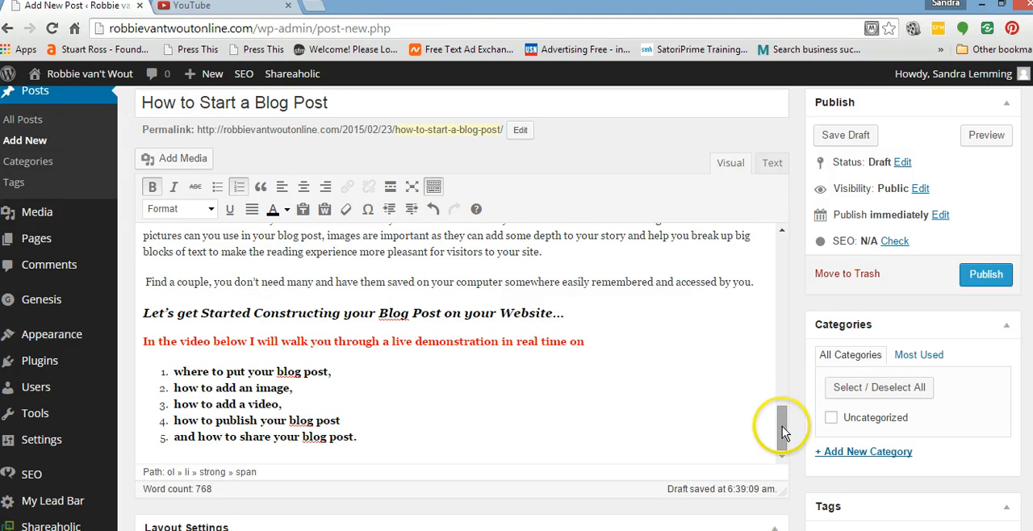
Split the paragraph beginning "Once you have a subject matter in mind" so "Now do some research" starts a new paragraph.
left_click_drag(782, 426, 789, 282)
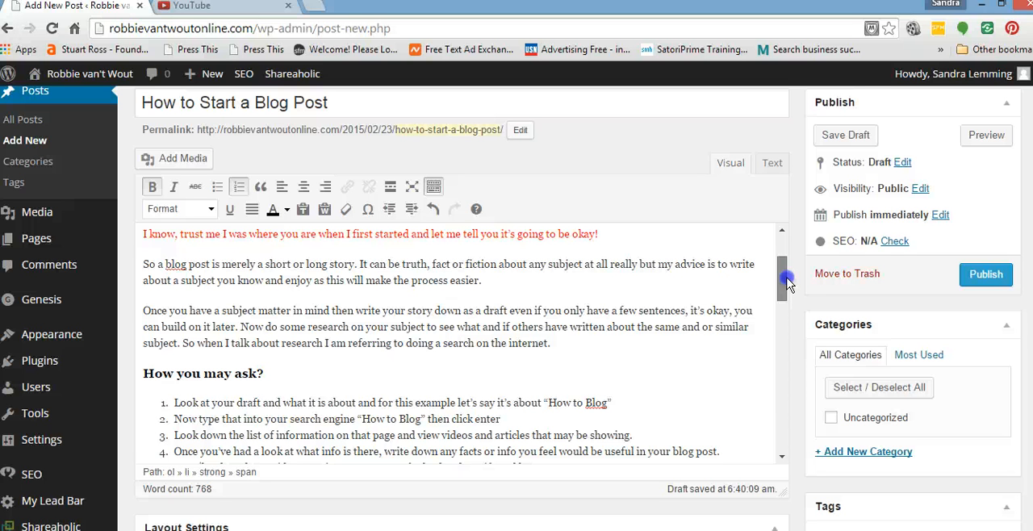
left_click_drag(787, 282, 787, 287)
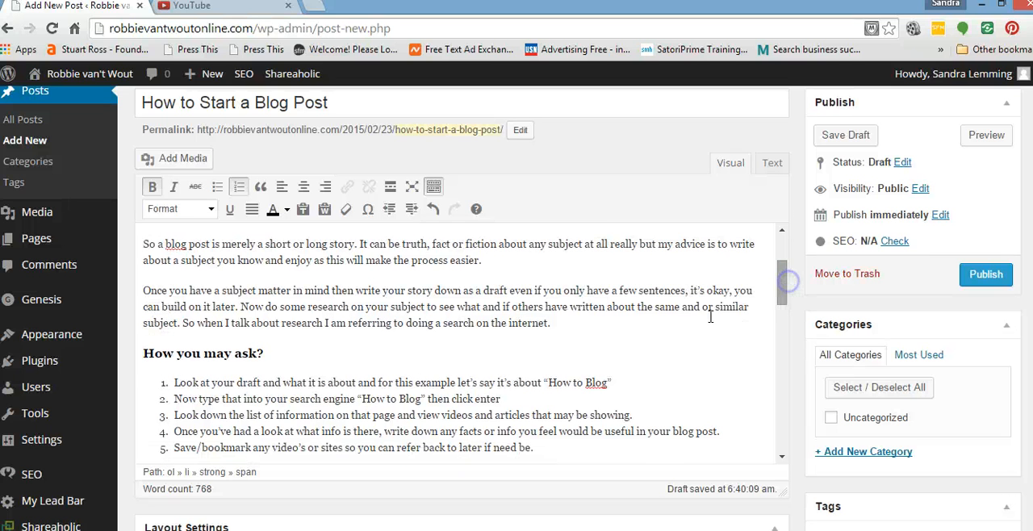
left_click(242, 307)
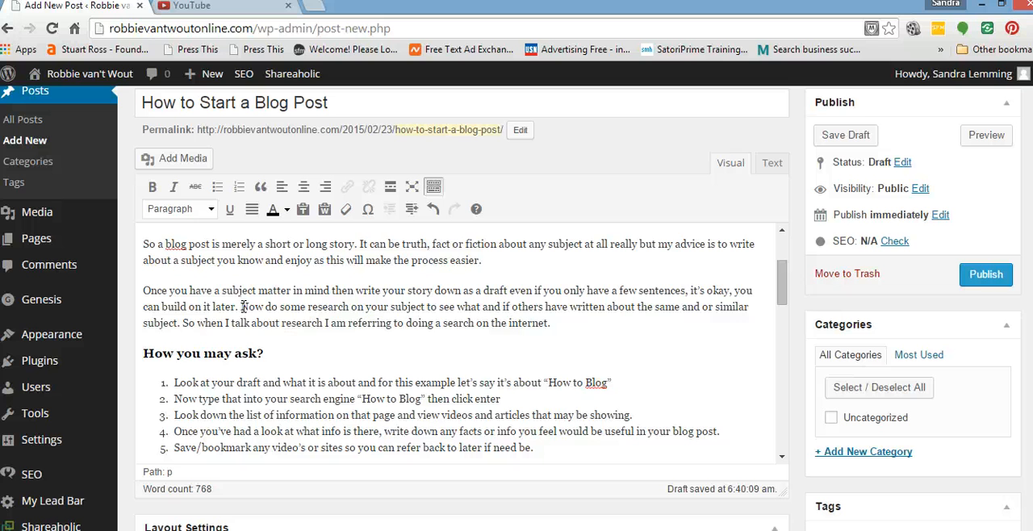
key("Return")
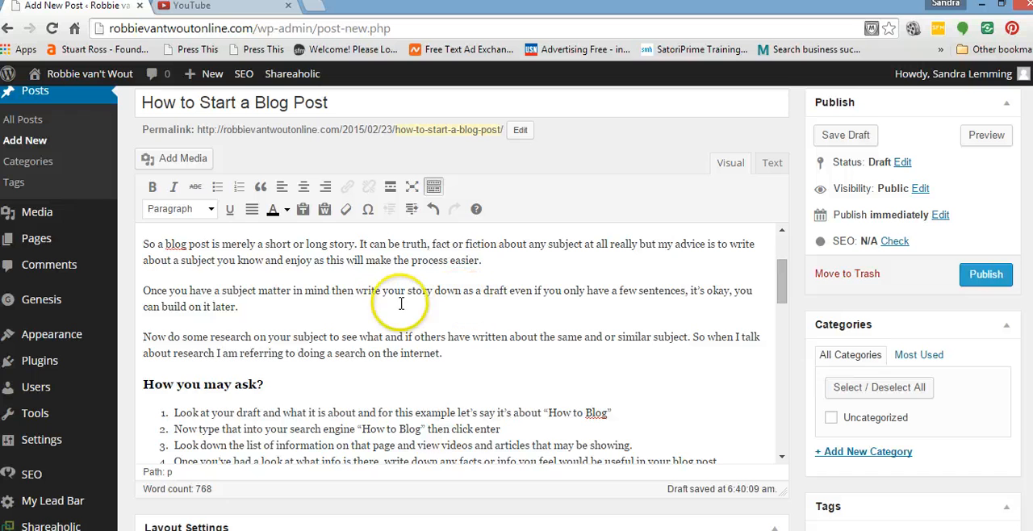
Extend the sentence ending "you can build on it later" with ",you will do some research.".
left_click(238, 306)
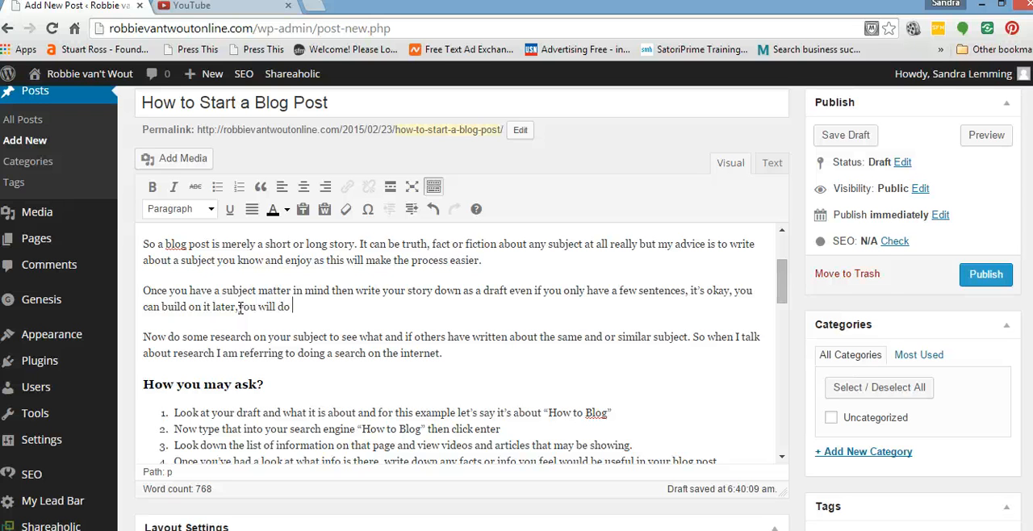
type("ome research.")
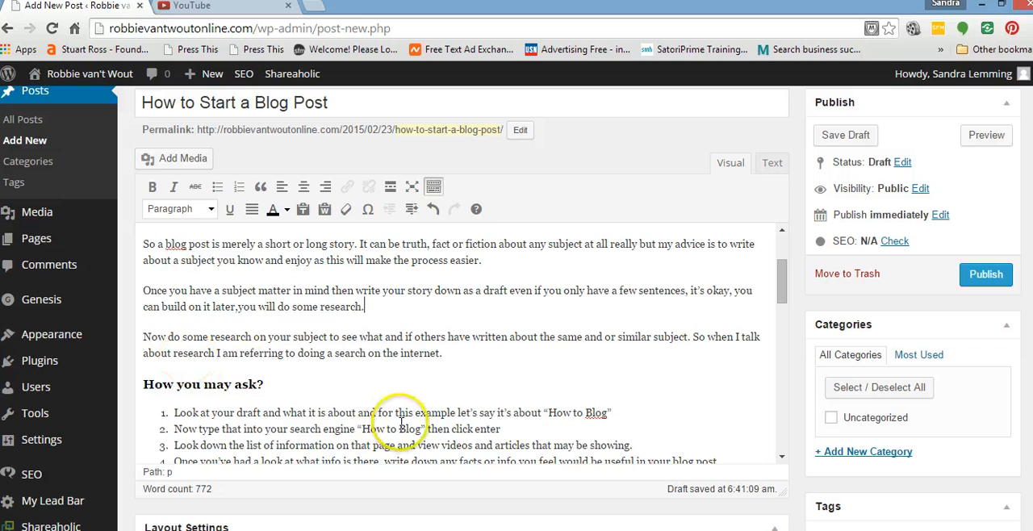
Add an empty line above the "How you may ask?" heading and remove it again.
left_click(459, 355)
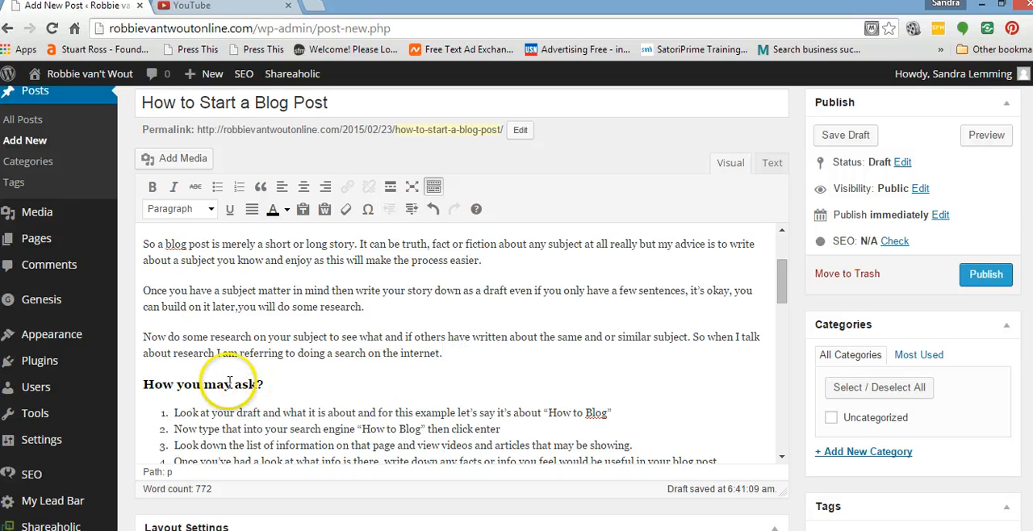
left_click_drag(778, 285, 784, 313)
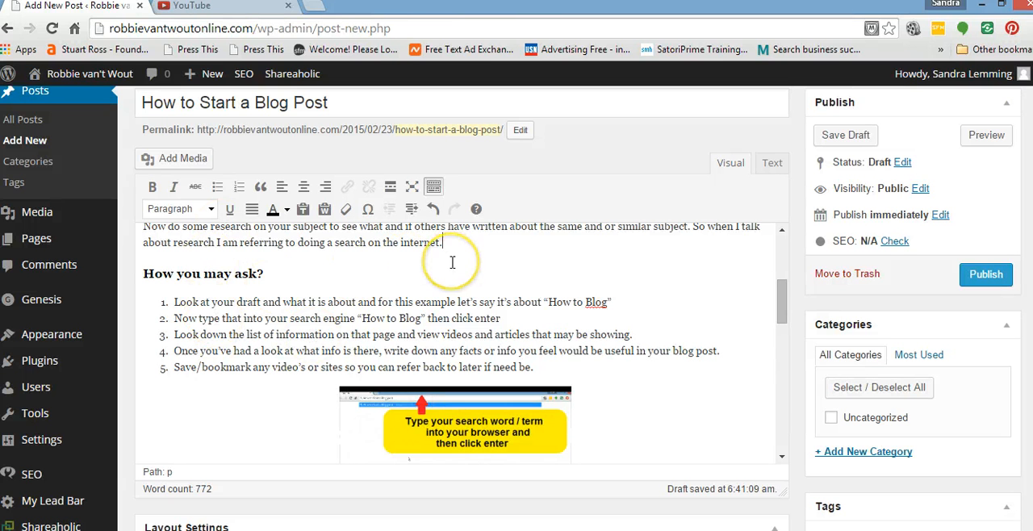
key("Return")
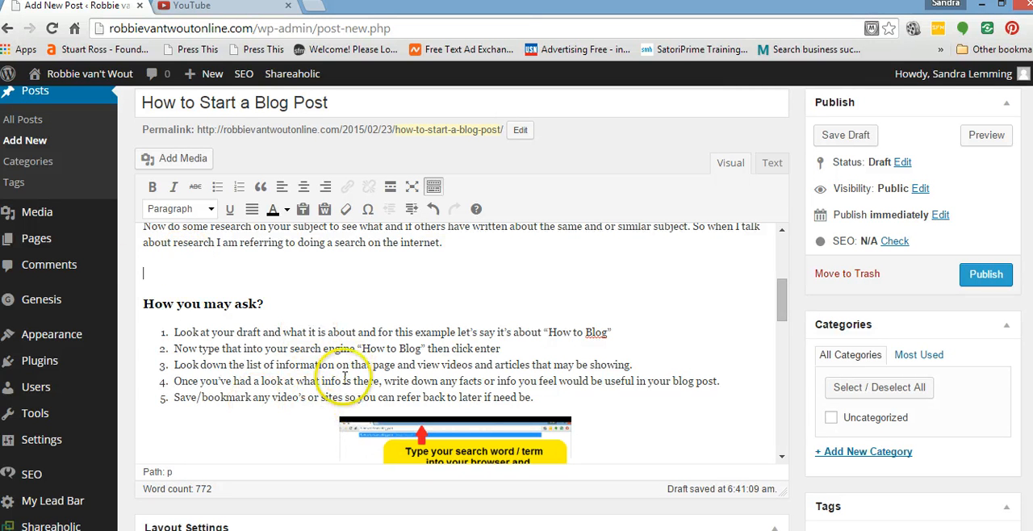
left_click(276, 304)
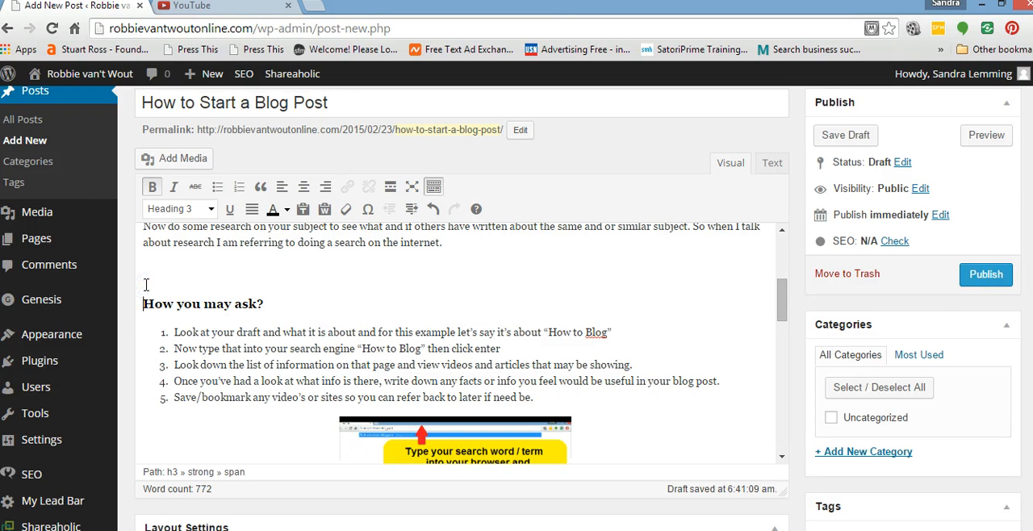
key("BackSpace")
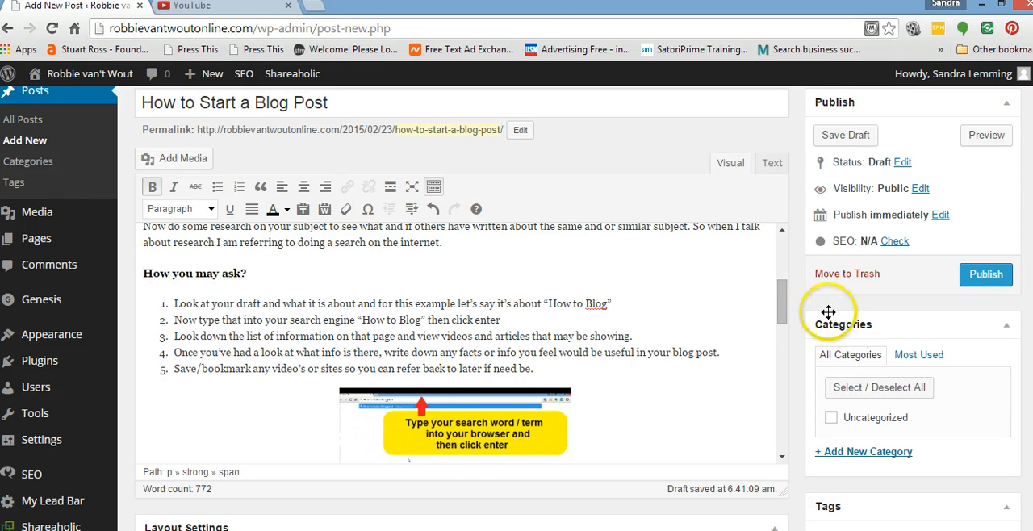
Delete the "Type your search word / term into your browser" image below the five-item list.
left_click_drag(784, 305, 782, 316)
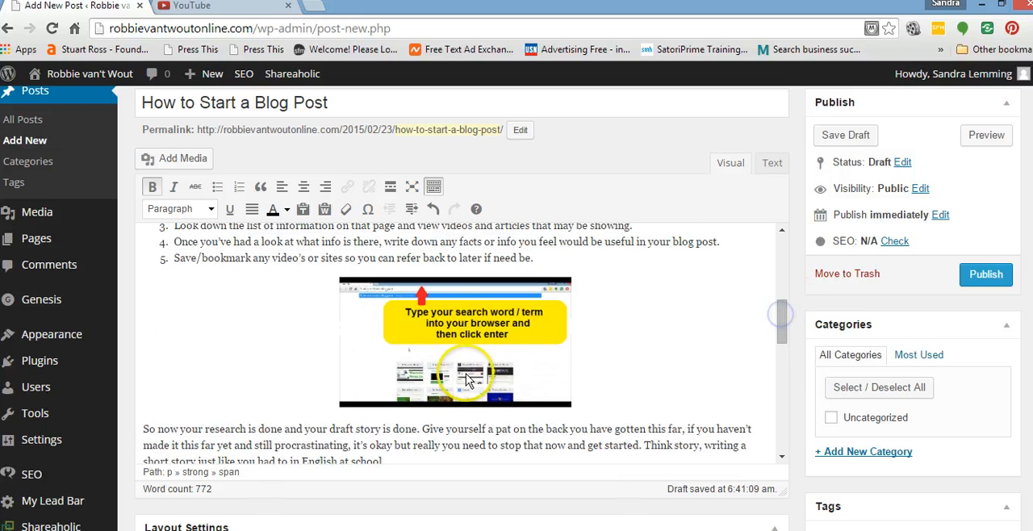
left_click(450, 356)
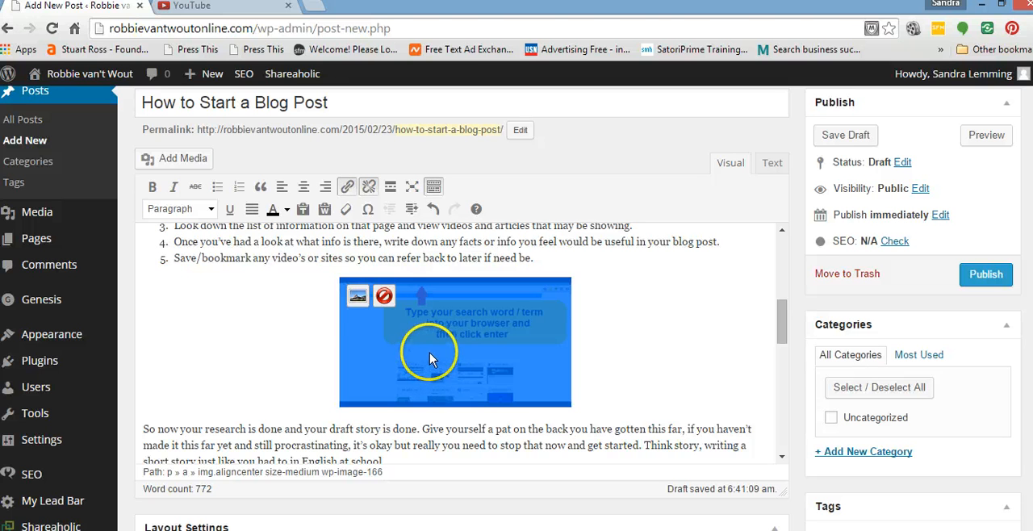
left_click(384, 296)
left_click(565, 259)
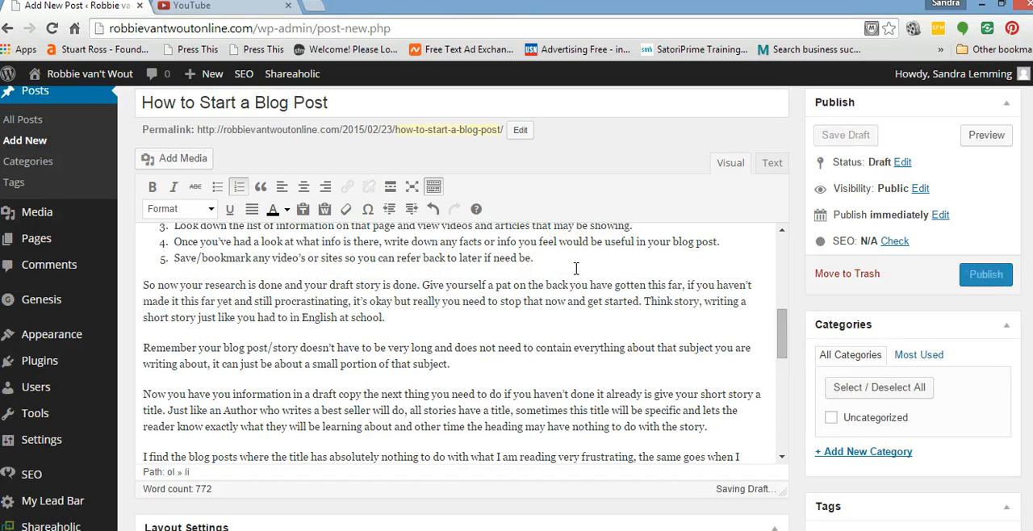
Insert three empty lines above the paragraph beginning "So now your research is done".
left_click(144, 284)
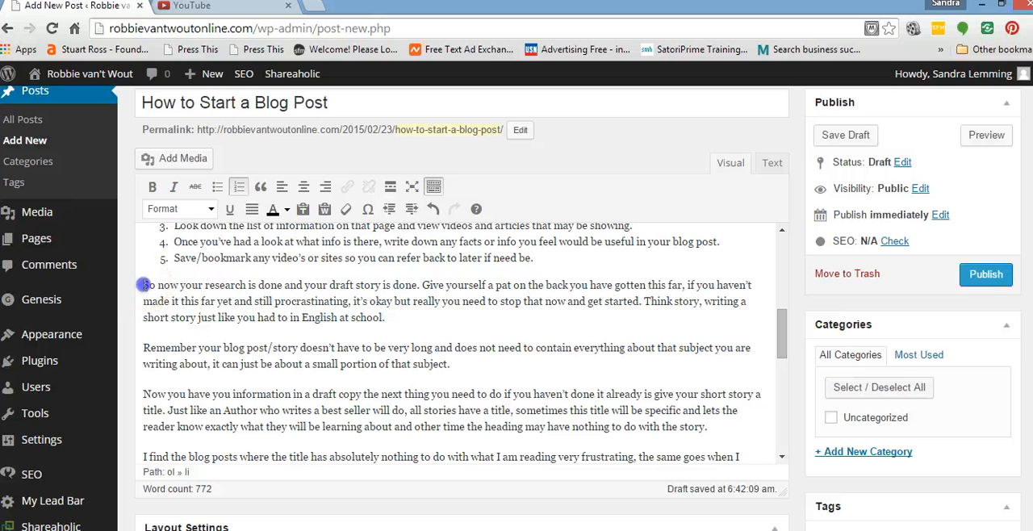
key("Return")
key("Return")
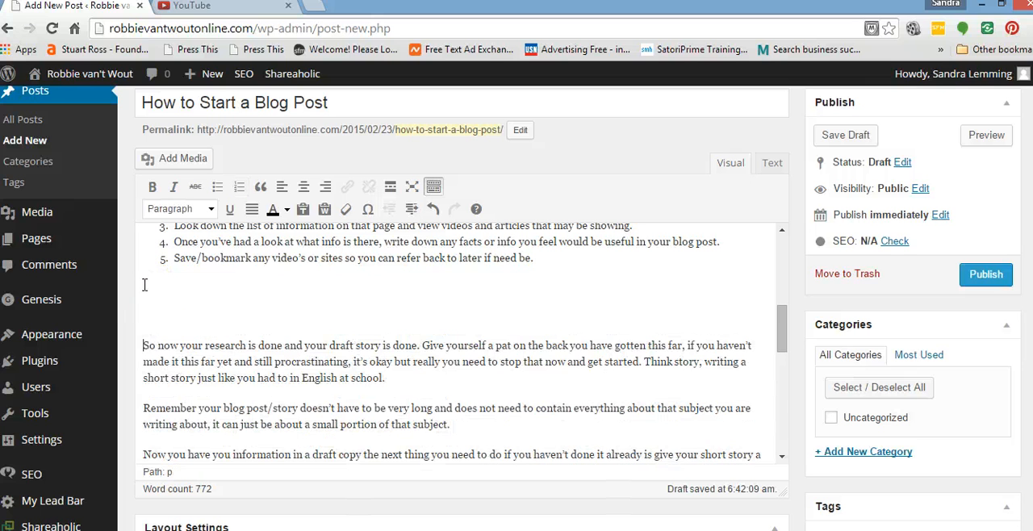
key("Return")
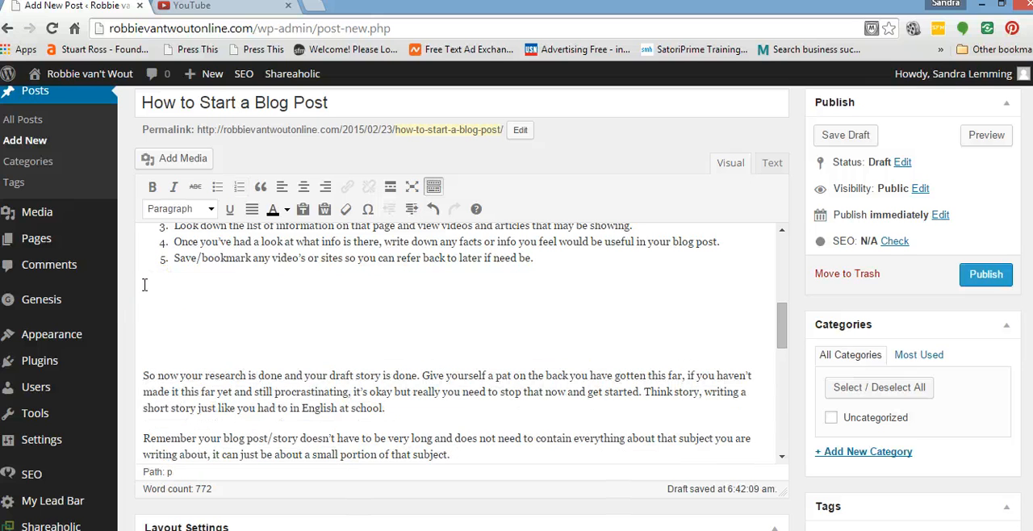
Mark the first empty line below the list with a row of x's and locate that placeholder in the post's HTML source.
left_click(144, 284)
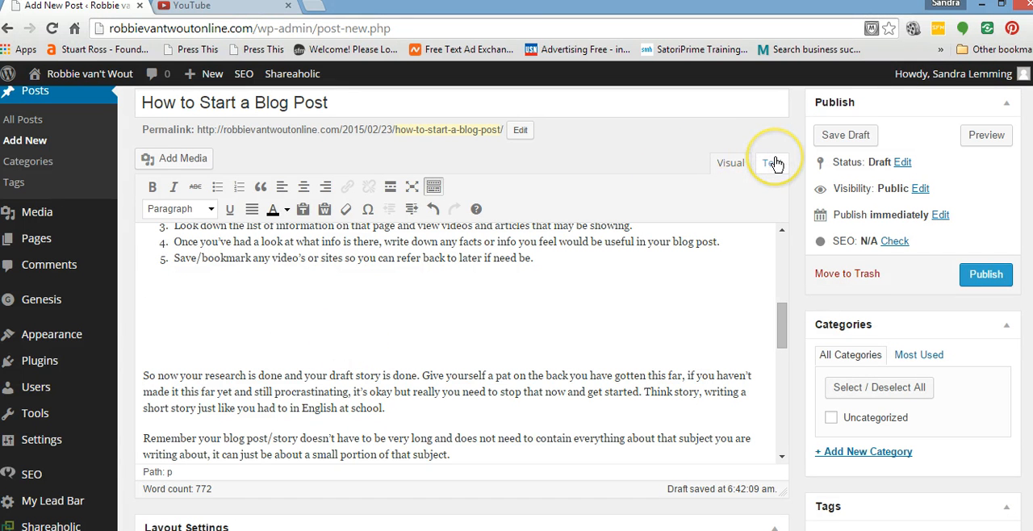
type("xxxxxxxxxxxxxx")
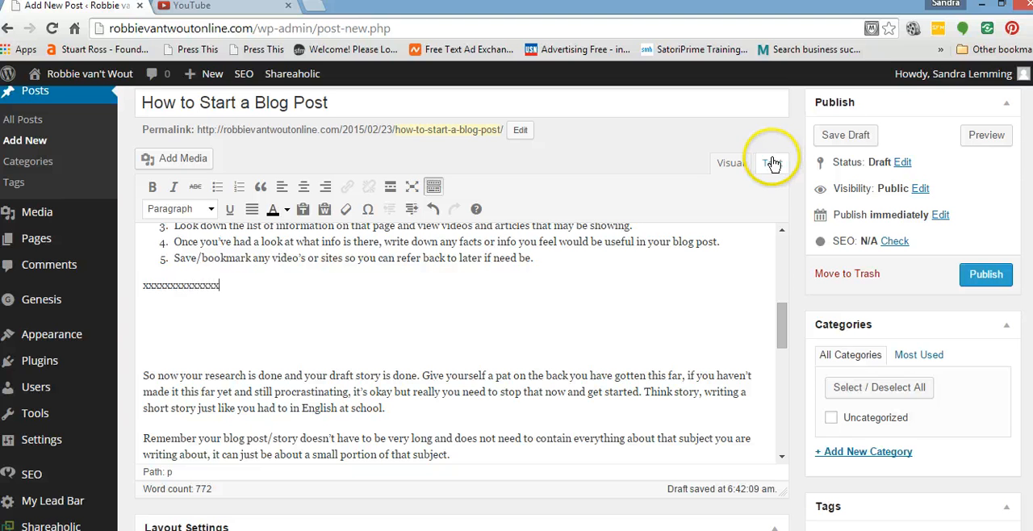
left_click(773, 164)
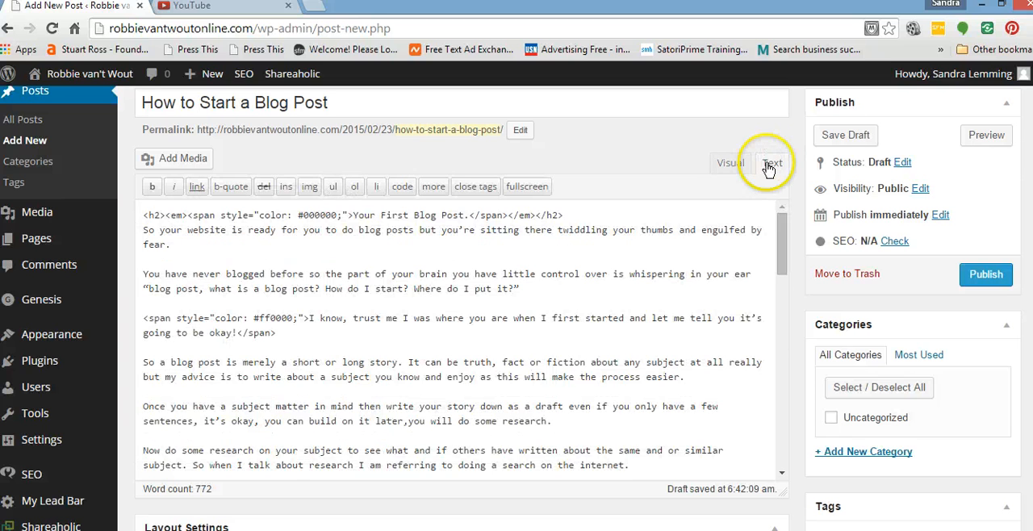
left_click_drag(781, 244, 783, 309)
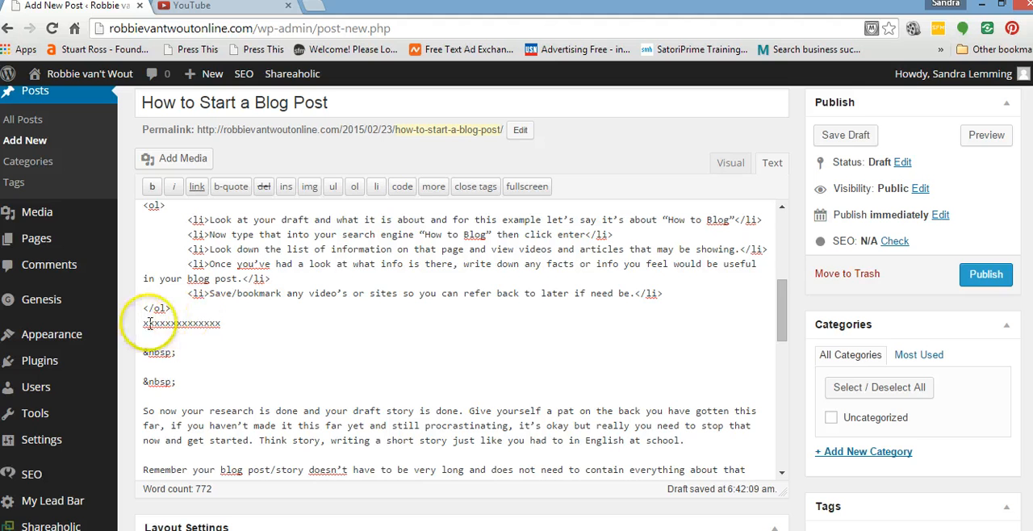
Switch to YouTube and open the channel's uploaded video "Doing Research for your Blog Post".
left_click(223, 10)
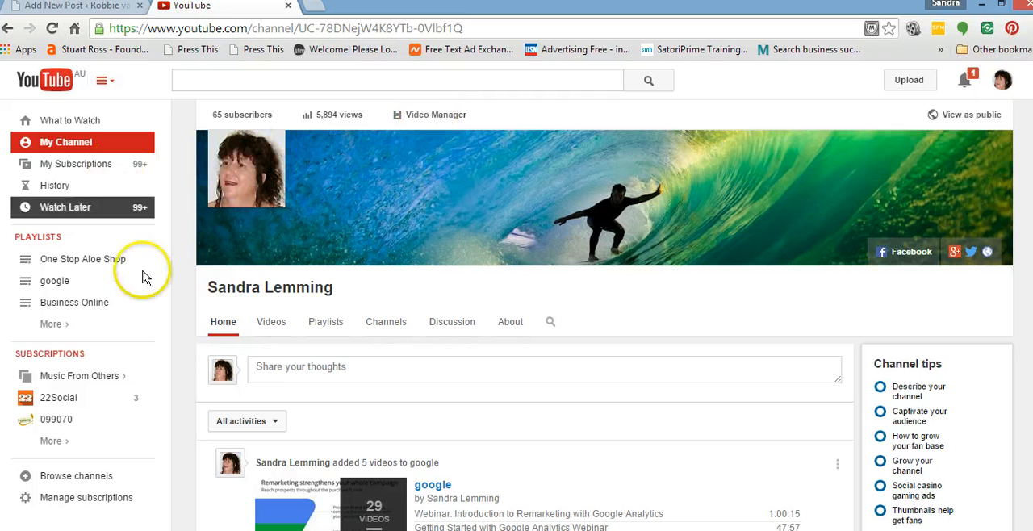
left_click(274, 325)
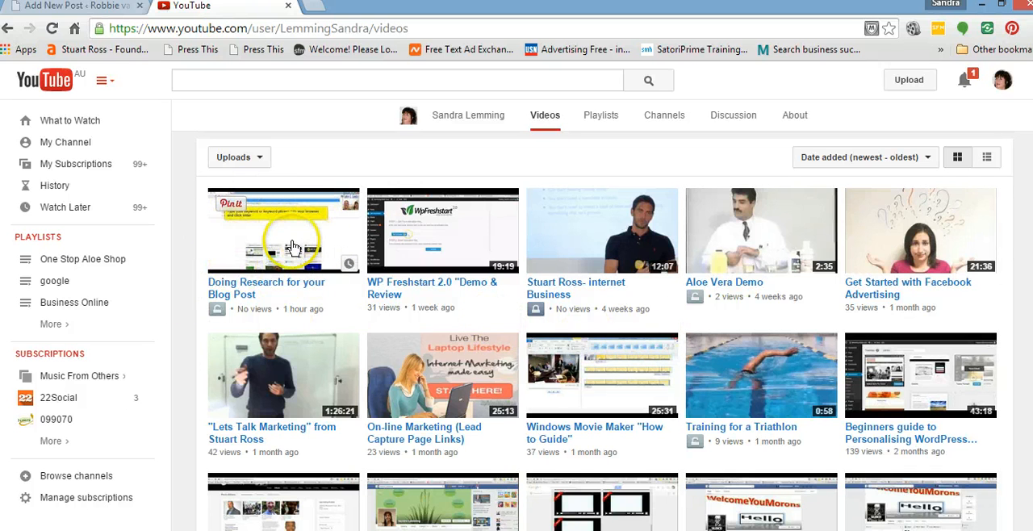
left_click(268, 286)
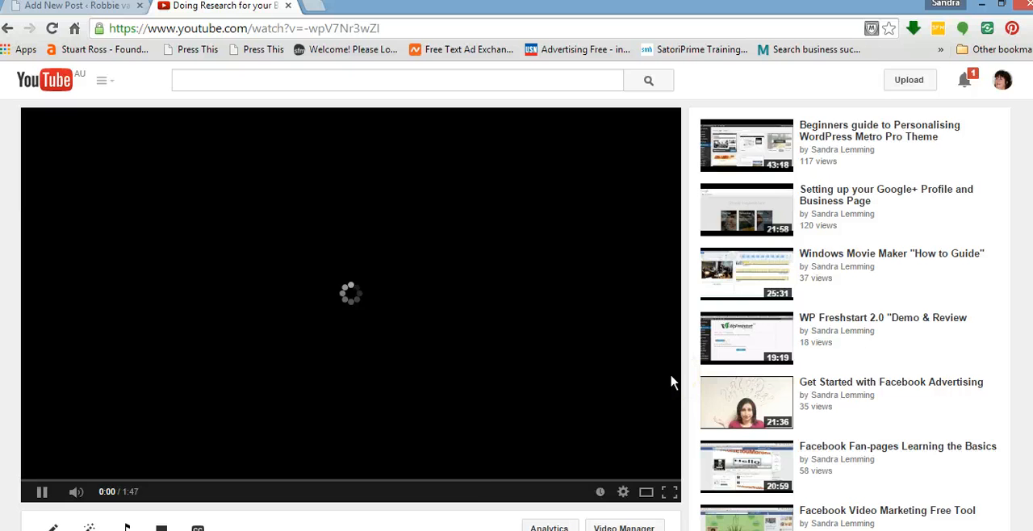
scroll(694, 383, "down", 4)
scroll(634, 381, "down", 2)
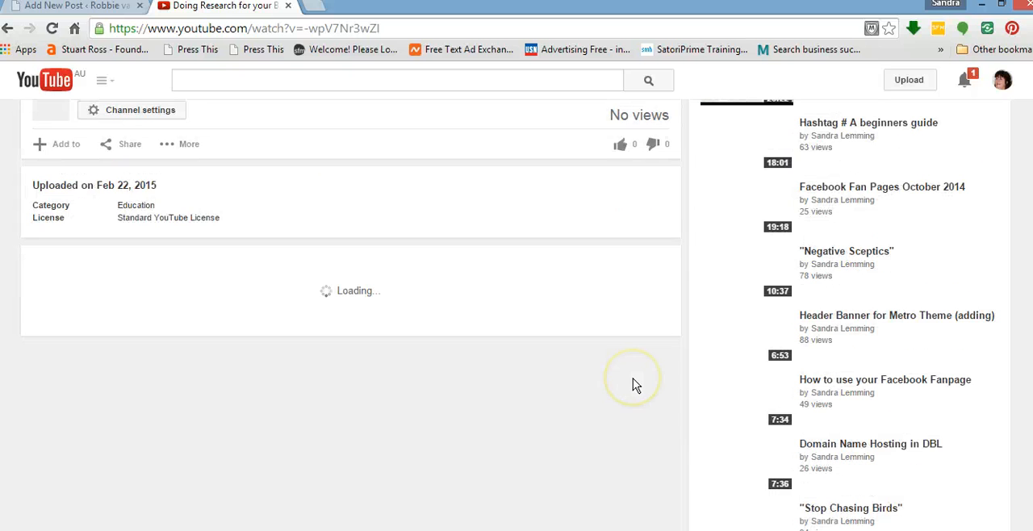
scroll(634, 381, "up", 2)
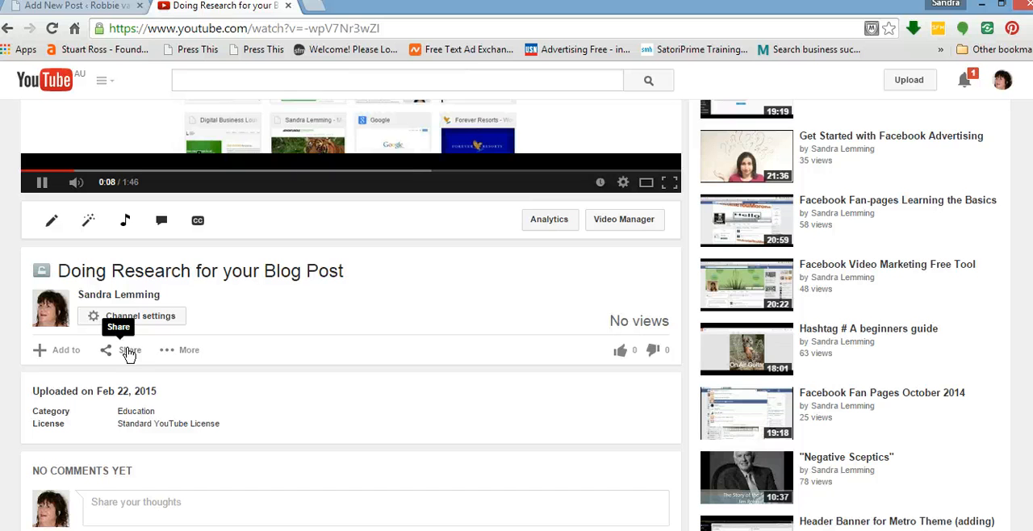
Copy the iframe embed code from the video's sharing options.
left_click(129, 351)
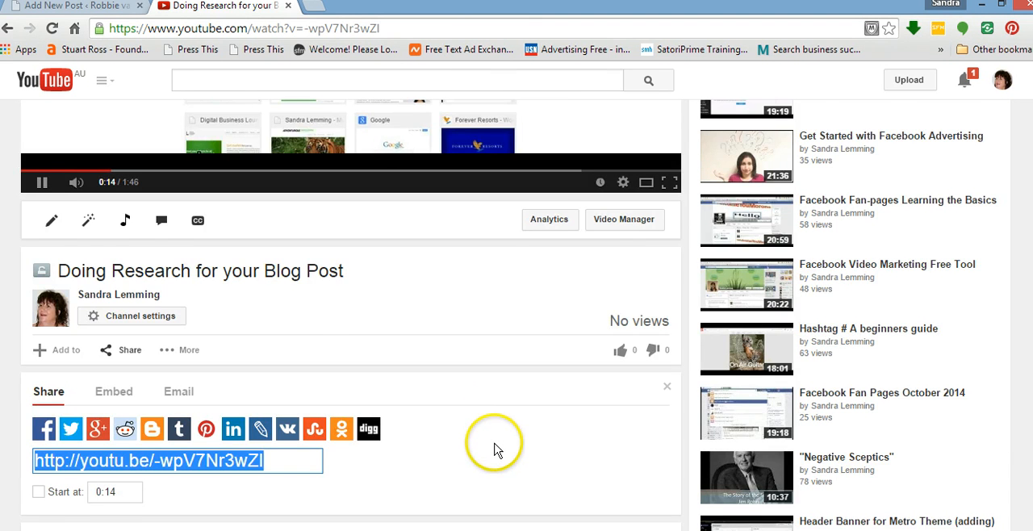
scroll(496, 445, "down", 1)
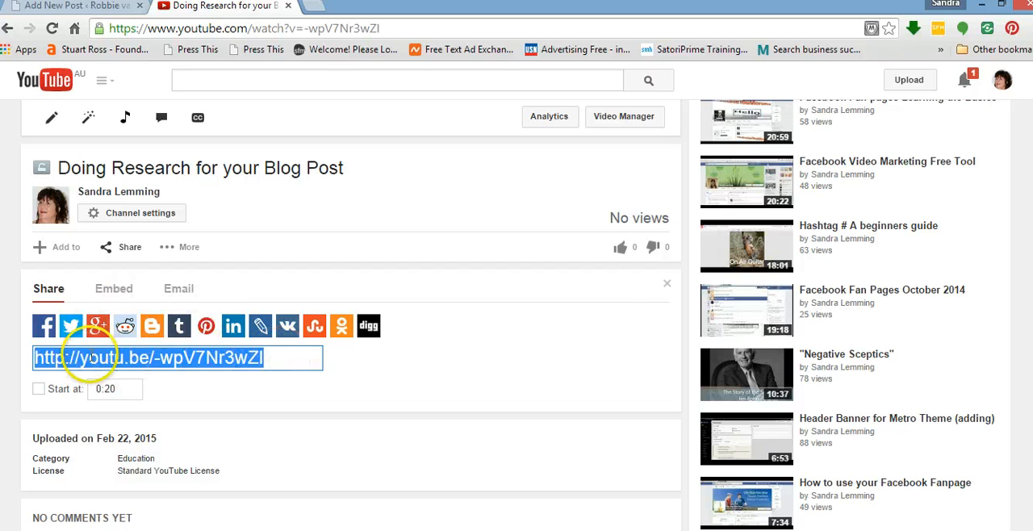
left_click(119, 292)
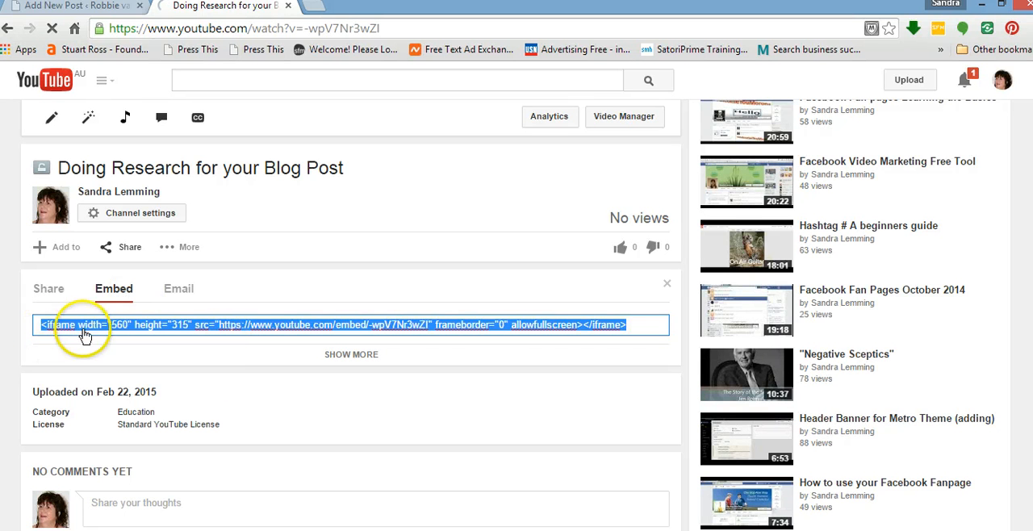
right_click(306, 324)
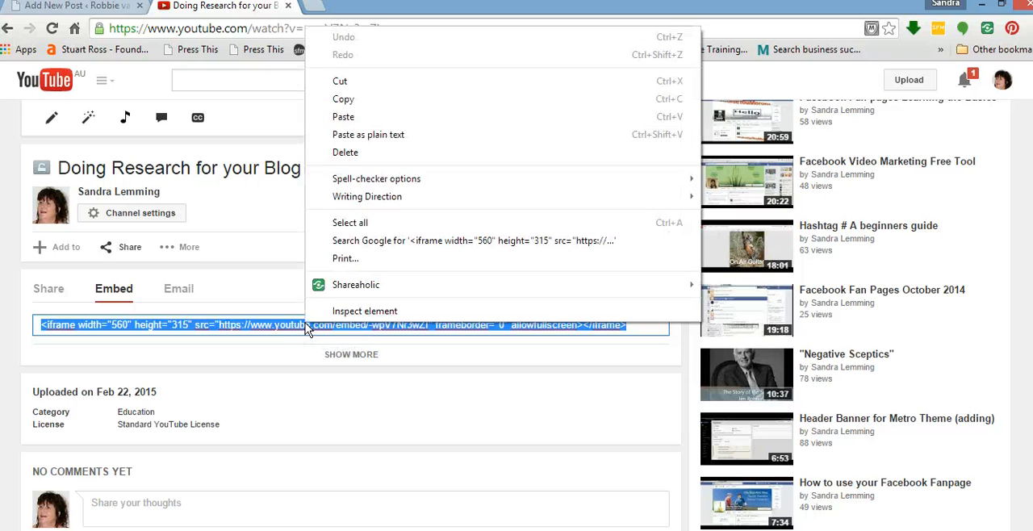
left_click(353, 98)
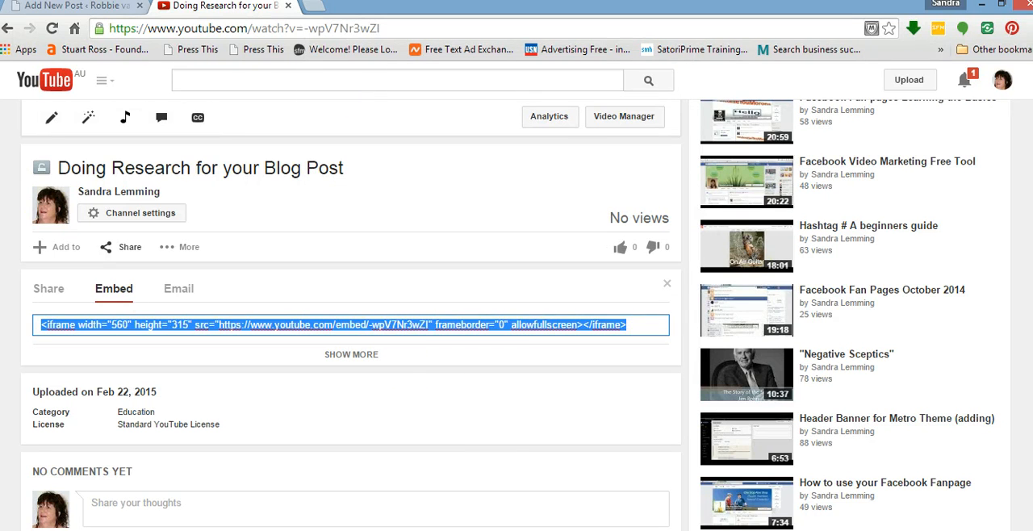
Back in the WordPress post, replace the row of x's with the copied video embed code and return to the visual editor.
left_click(50, 13)
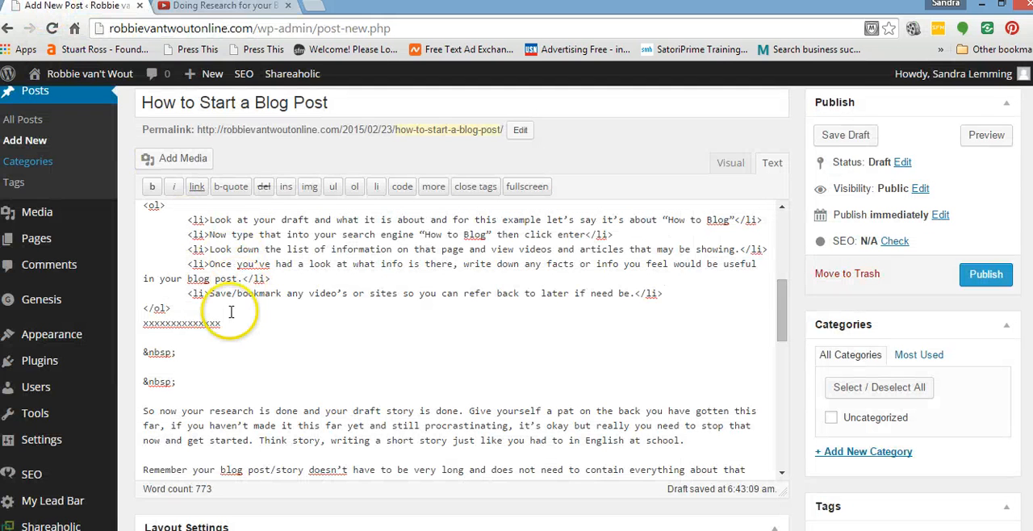
left_click_drag(220, 324, 141, 323)
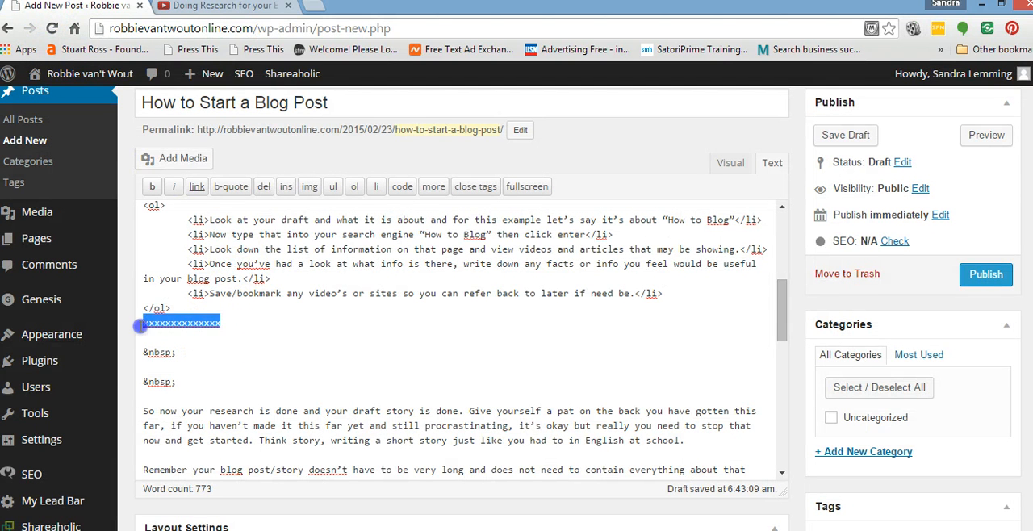
right_click(188, 324)
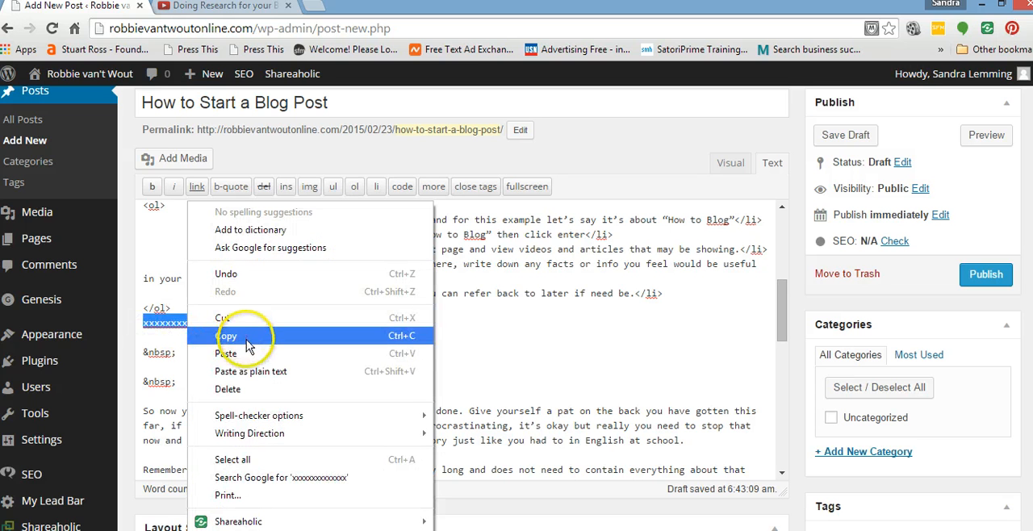
left_click(246, 359)
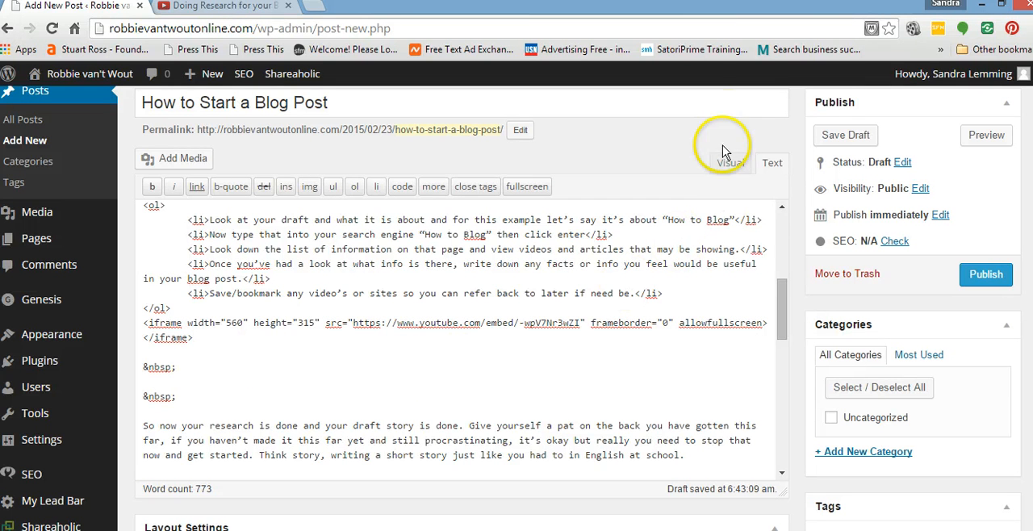
left_click(729, 165)
left_click(730, 165)
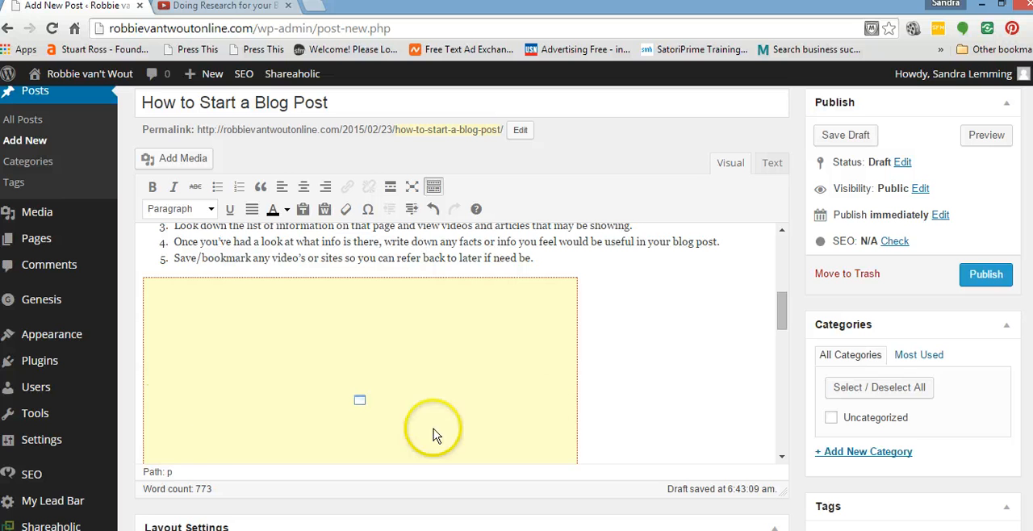
Remove one empty line between the embedded video and the paragraph beginning "So now your research is done".
left_click_drag(782, 309, 778, 342)
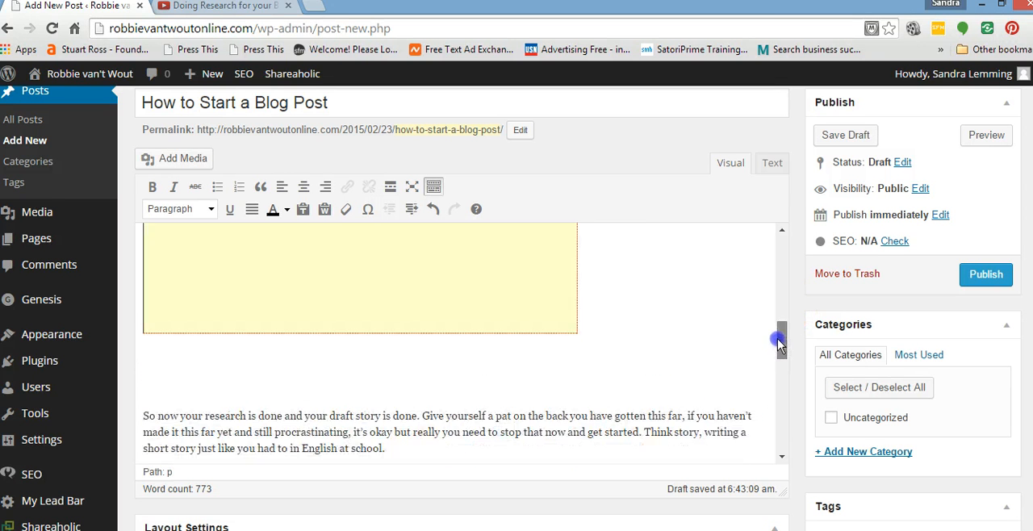
left_click(144, 415)
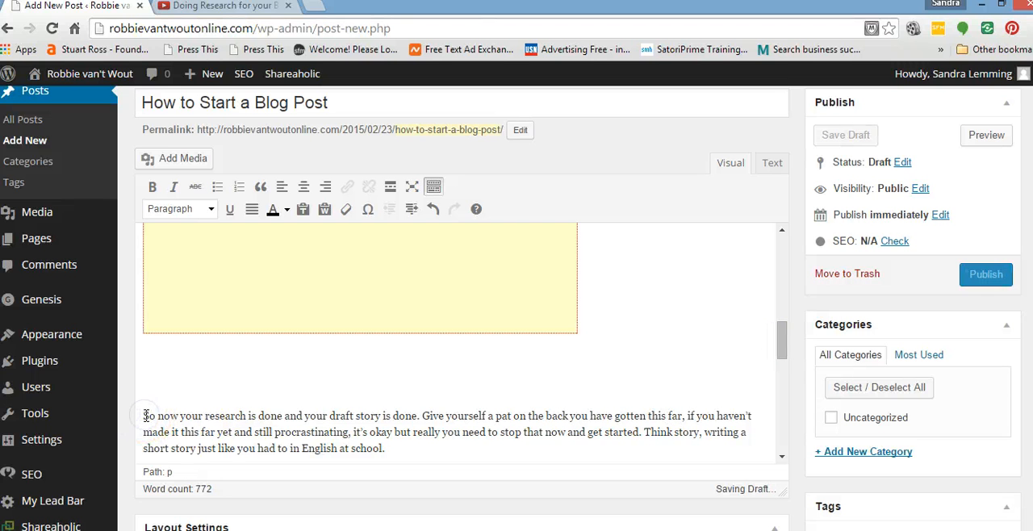
key("BackSpace")
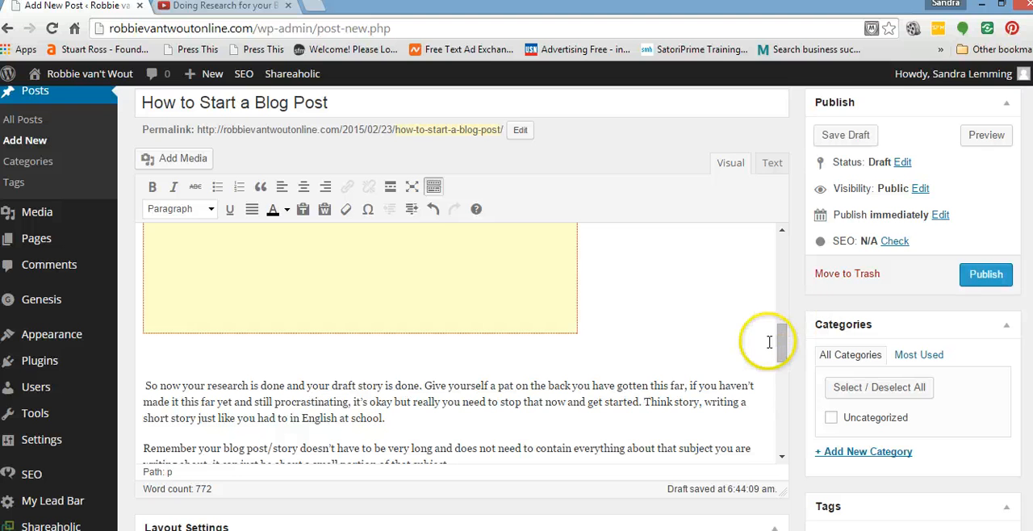
Insert three empty lines below the "Your First Blog Post." heading and place the cursor on the first one.
left_click_drag(780, 343, 784, 242)
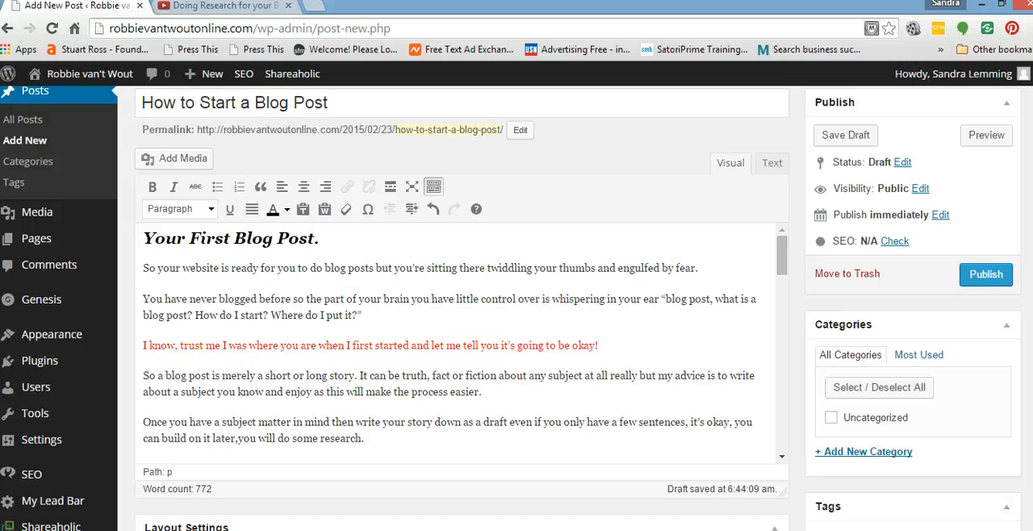
scroll(517, 306, "down", 6)
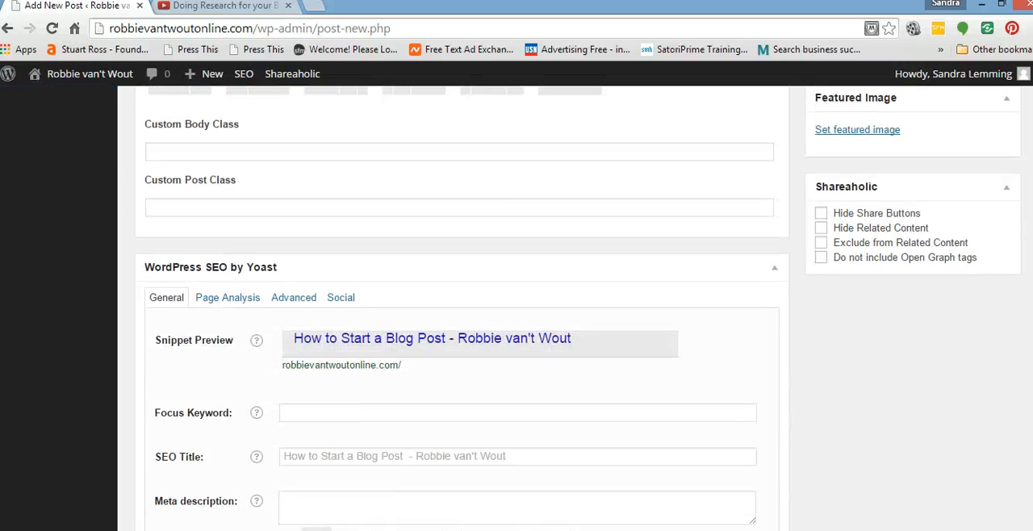
scroll(516, 307, "up", 1)
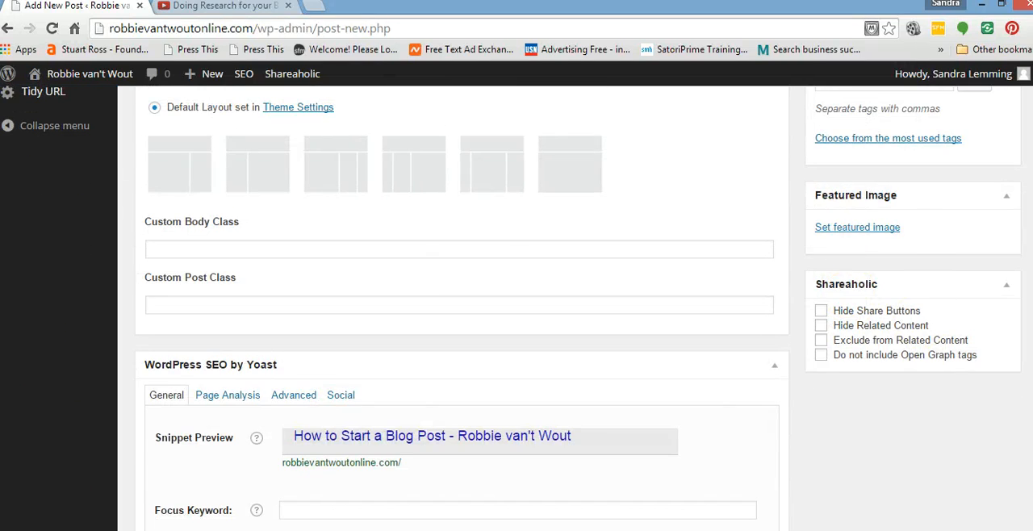
scroll(516, 307, "up", 8)
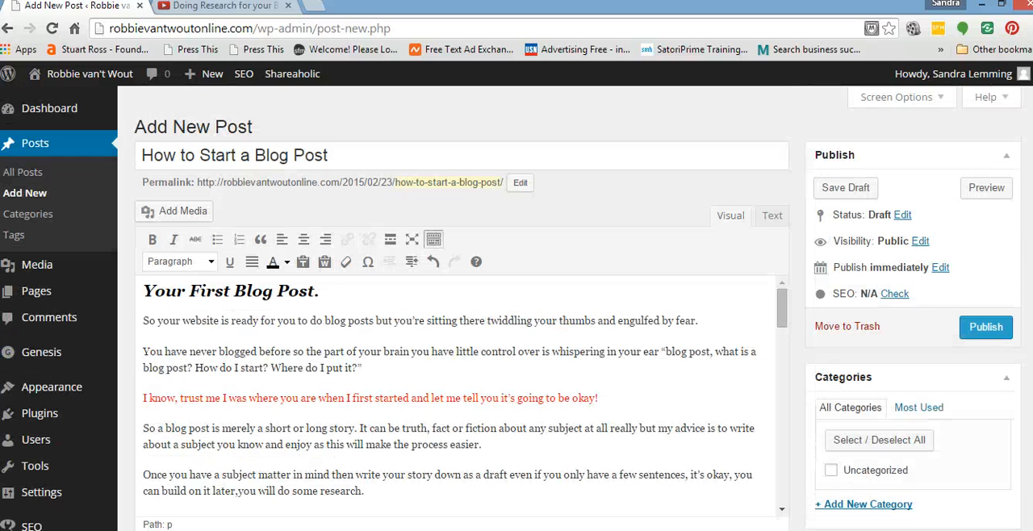
left_click(143, 321)
key("Return")
key("Return")
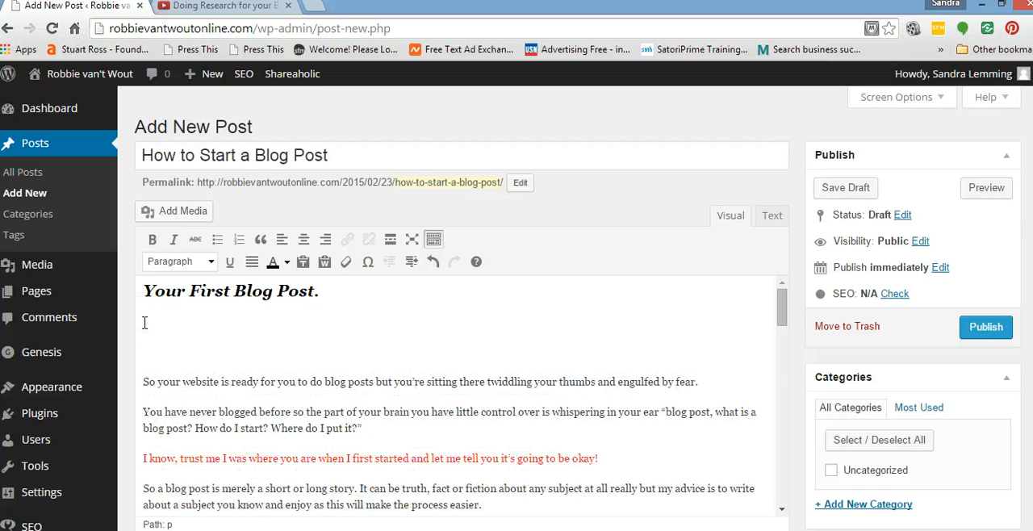
key("Return")
left_click(142, 316)
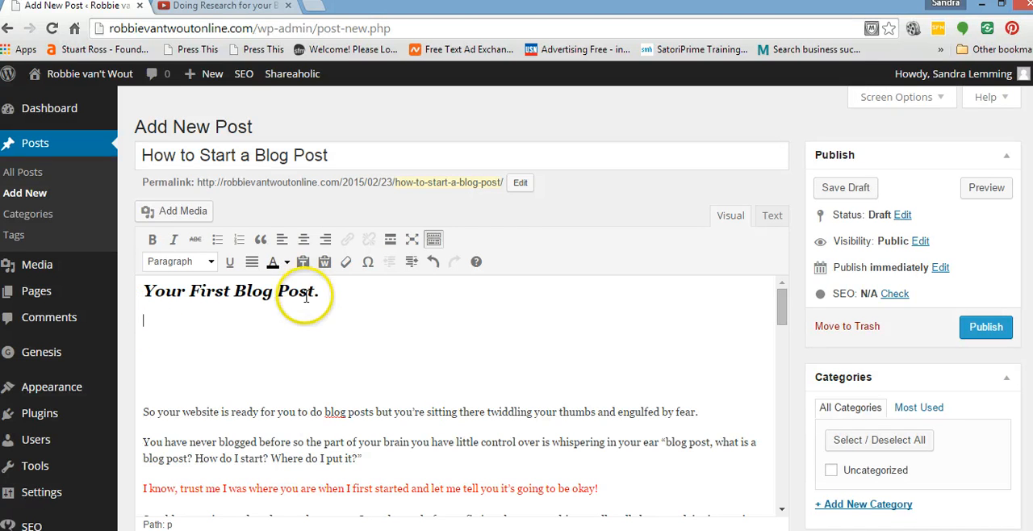
Upload the teddy bear with laptop picture "Silly Photos-7K0A0686" from the Copyrite Free folder to the post's media library.
left_click(176, 212)
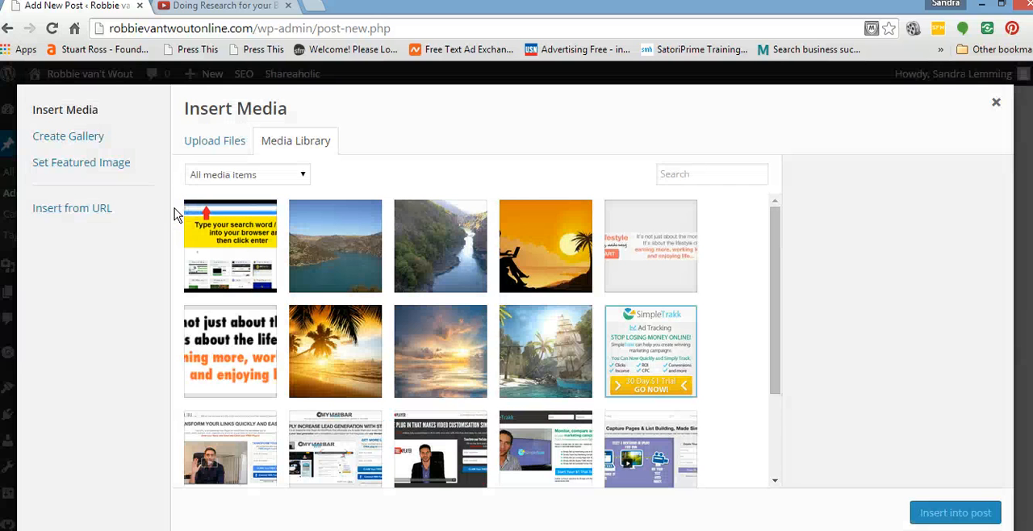
left_click(213, 140)
left_click(607, 357)
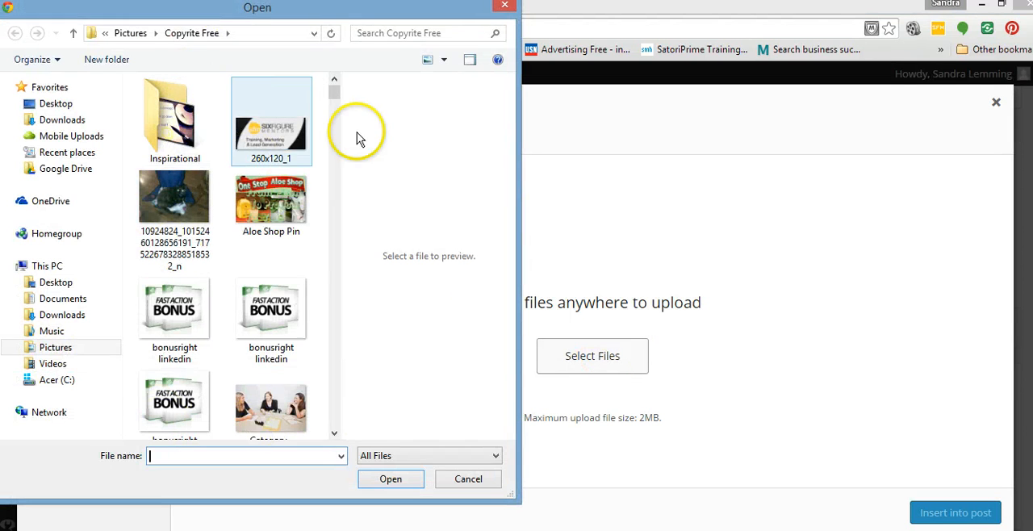
left_click_drag(334, 94, 343, 352)
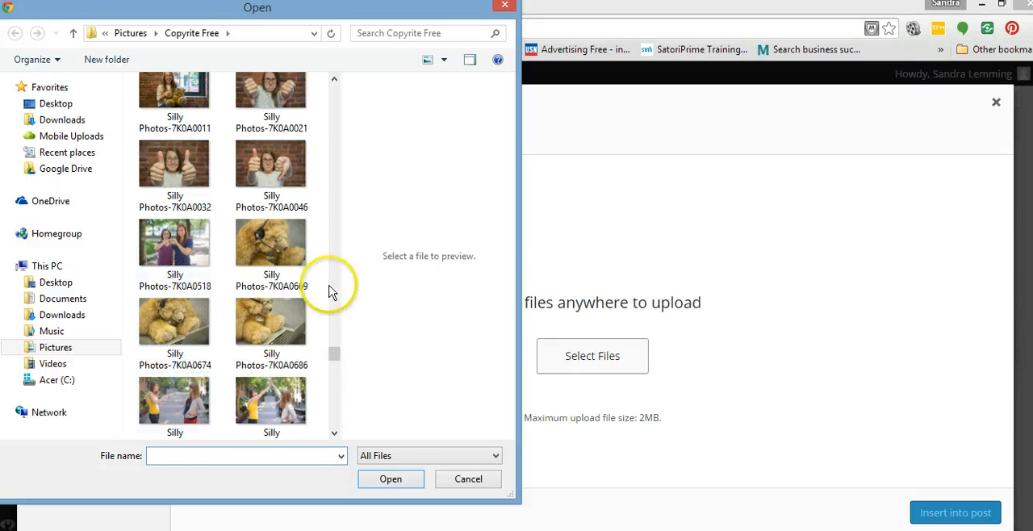
left_click(271, 325)
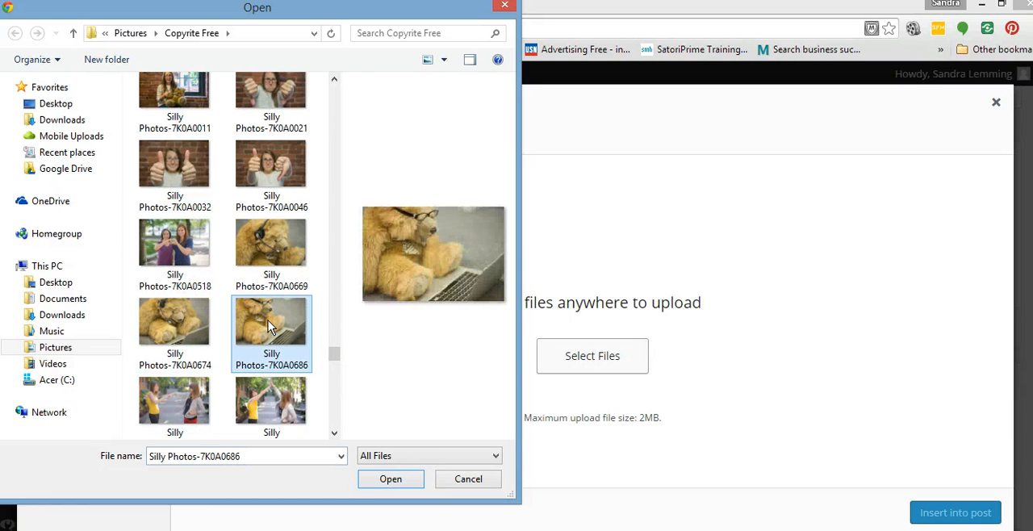
left_click(391, 479)
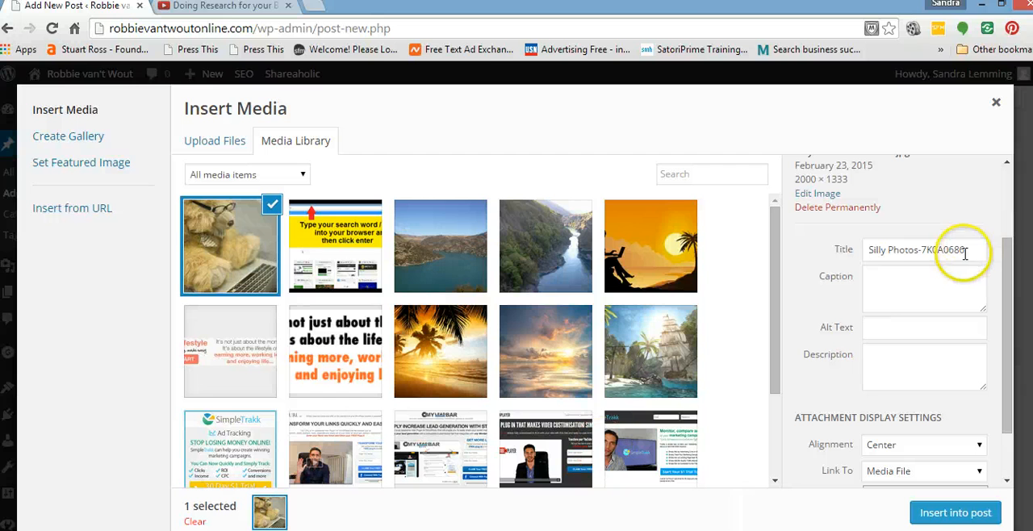
Title the uploaded teddy bear image "Hot to start a blog post" and open its alt text for editing.
mouse_move(881, 257)
left_mouse_down()
mouse_move(968, 249)
mouse_move(865, 253)
left_mouse_up()
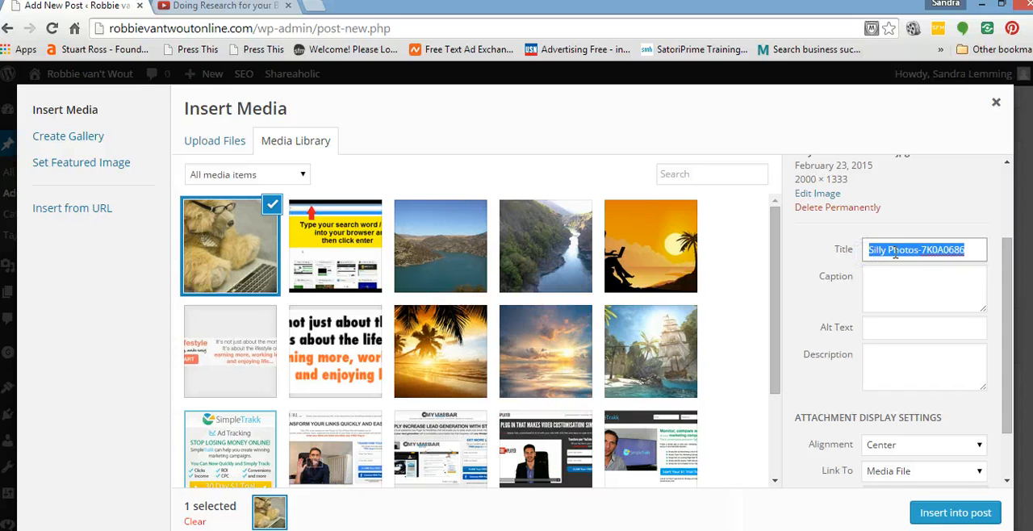
type("Hot to start a blog post")
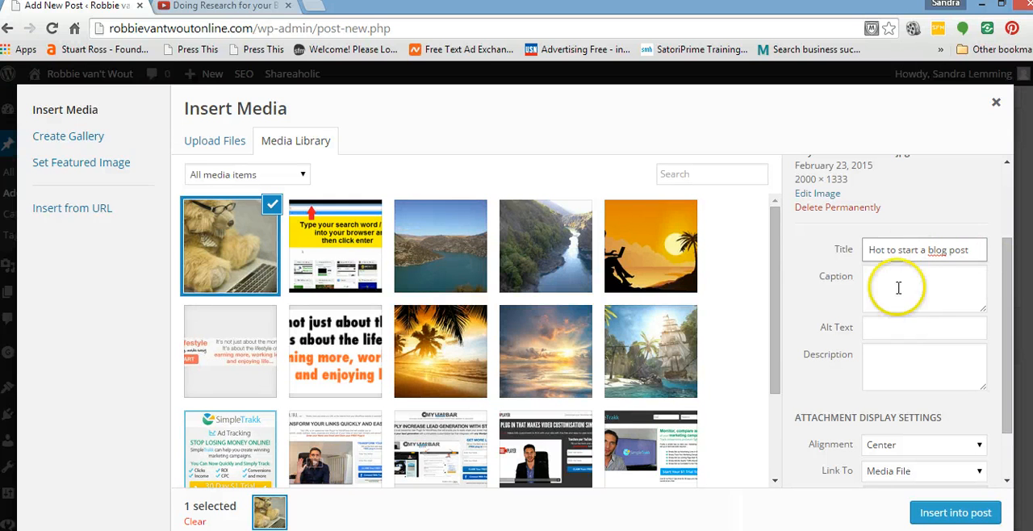
left_click(873, 327)
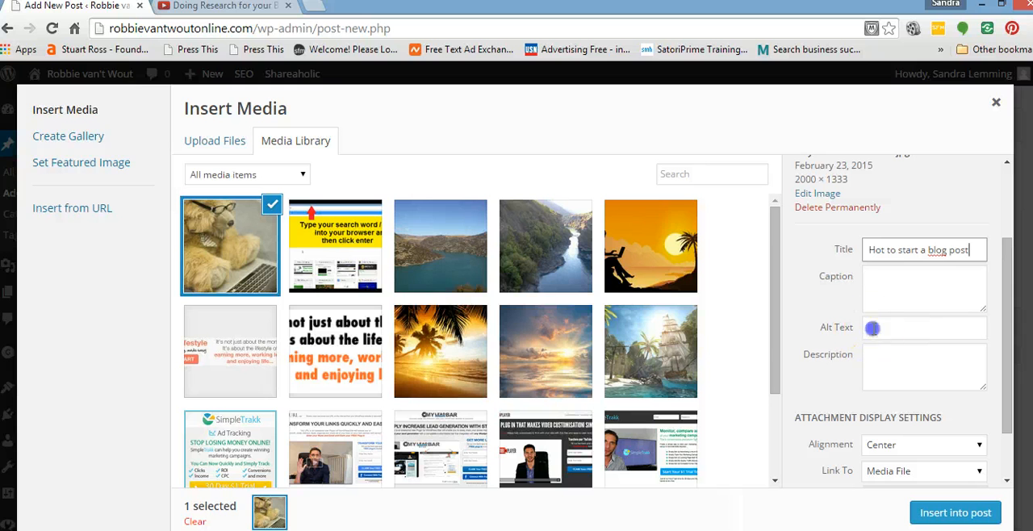
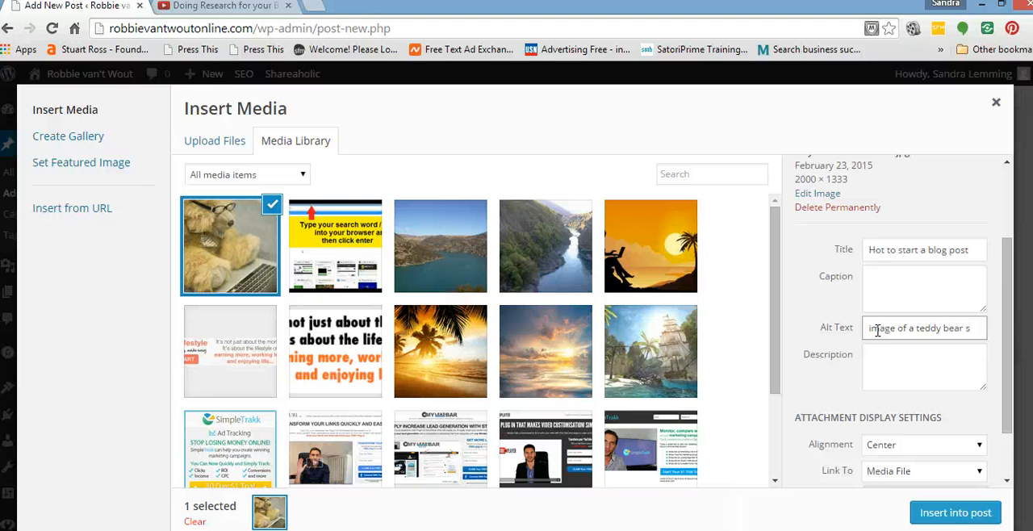
Enter the teddy bear image's alt text as "image of a teddy bear sittinfg at a computer wondering how to start a blog post".
type("ittinf")
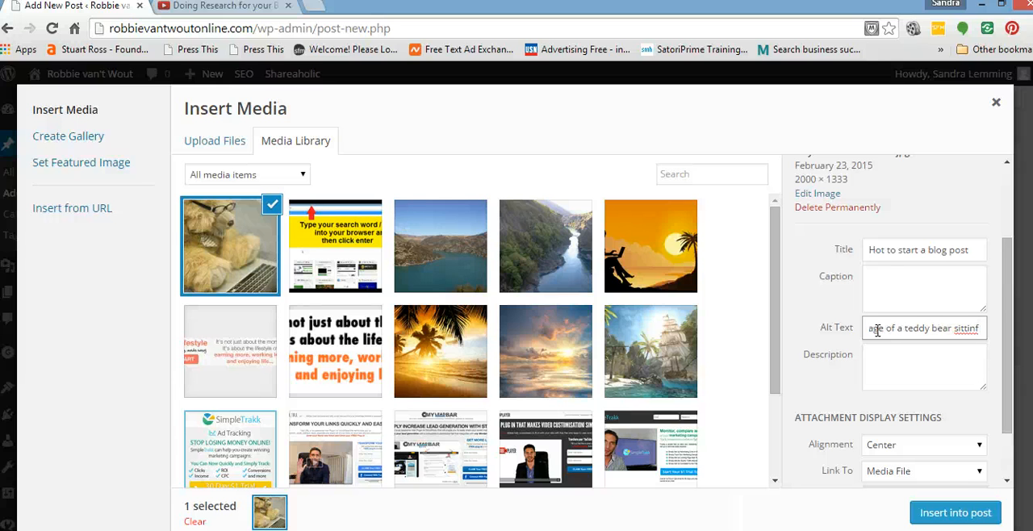
type("g at")
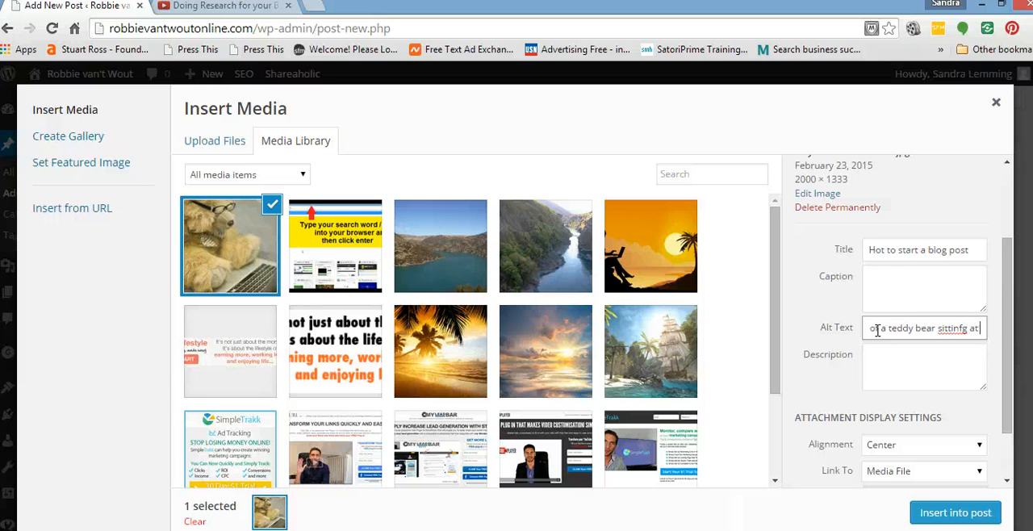
type(" a com")
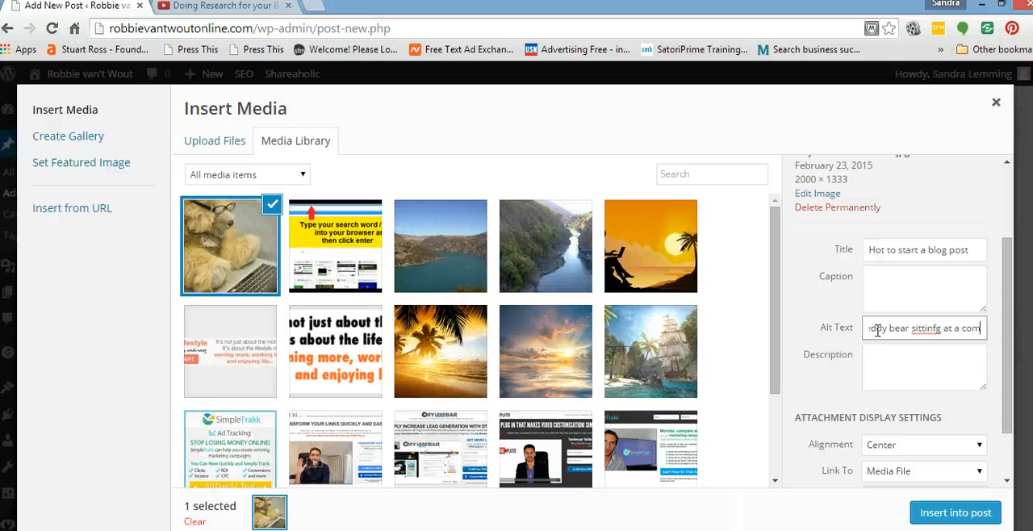
type("puter")
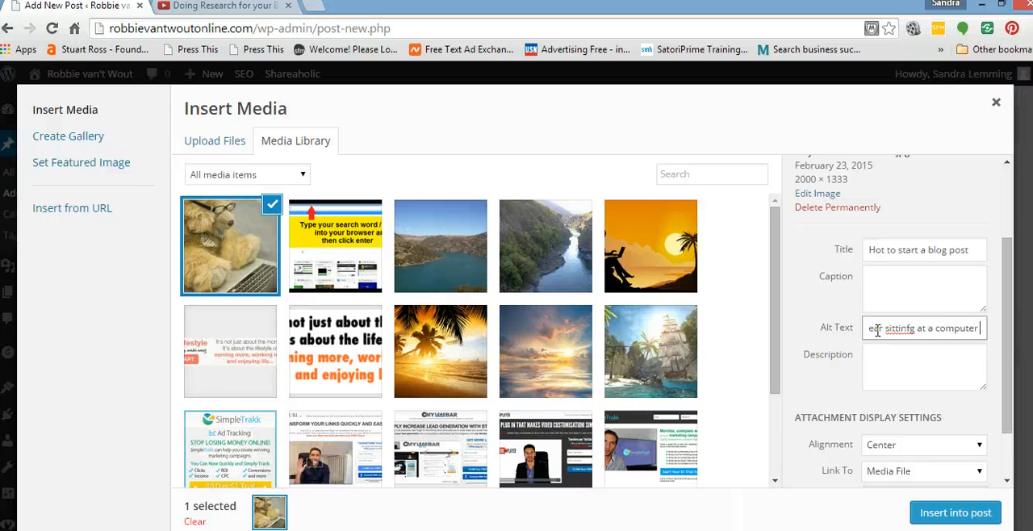
type(" wonder")
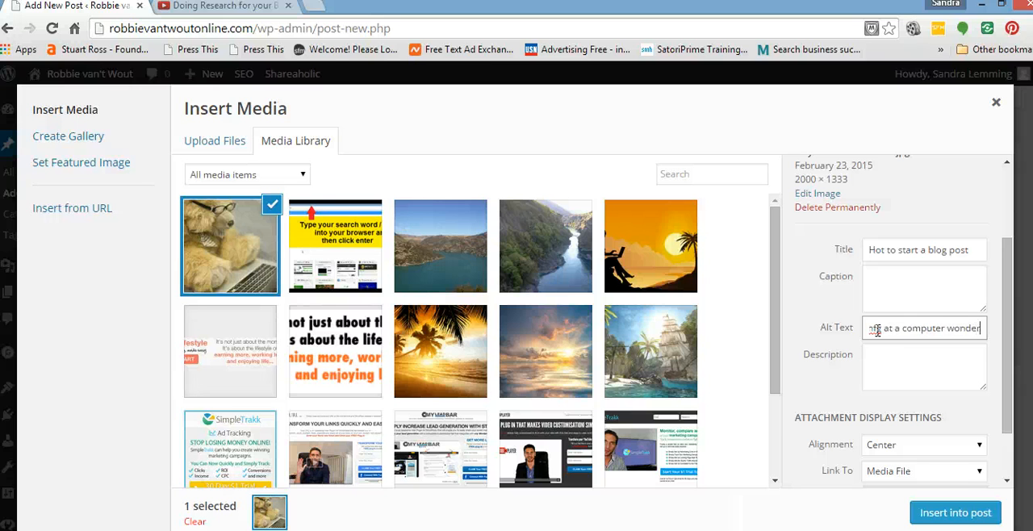
type("ing ho")
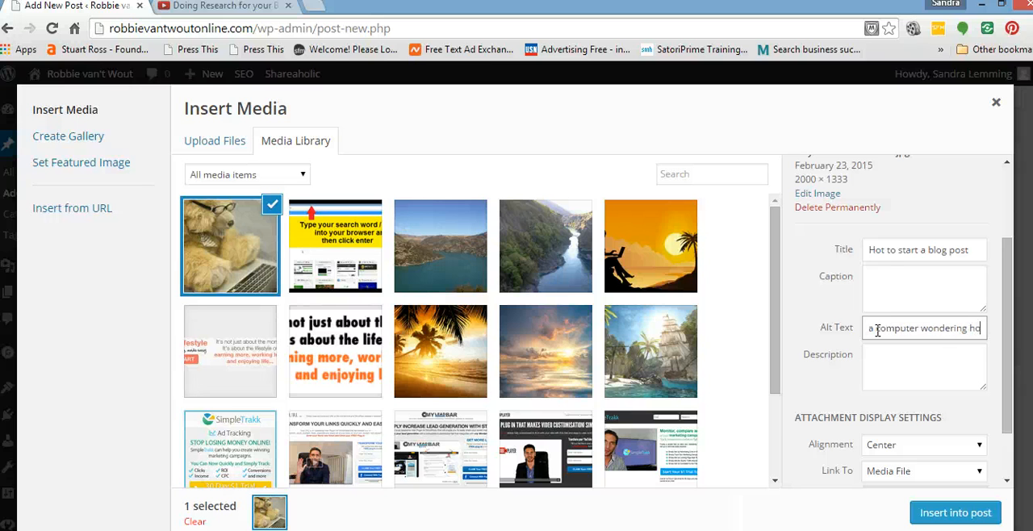
type("w to s")
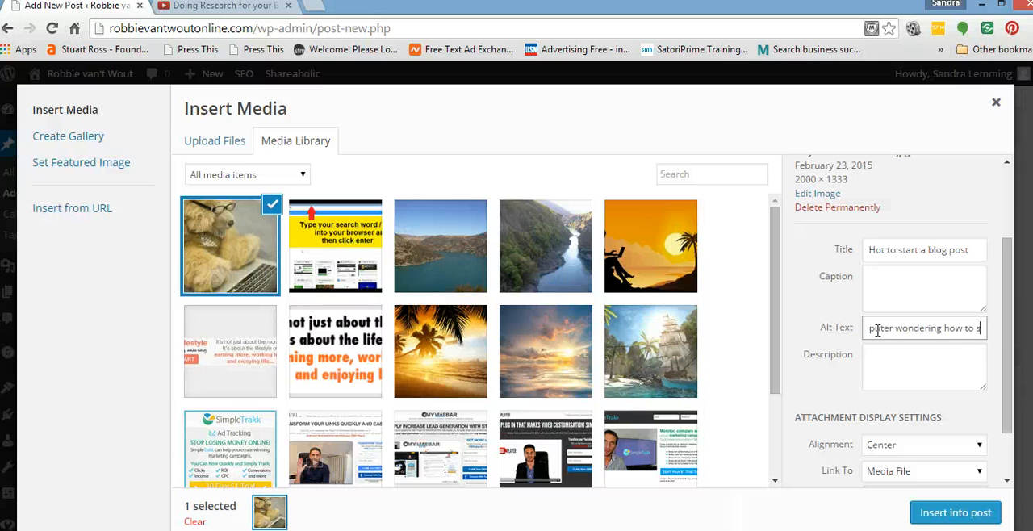
type("tart a")
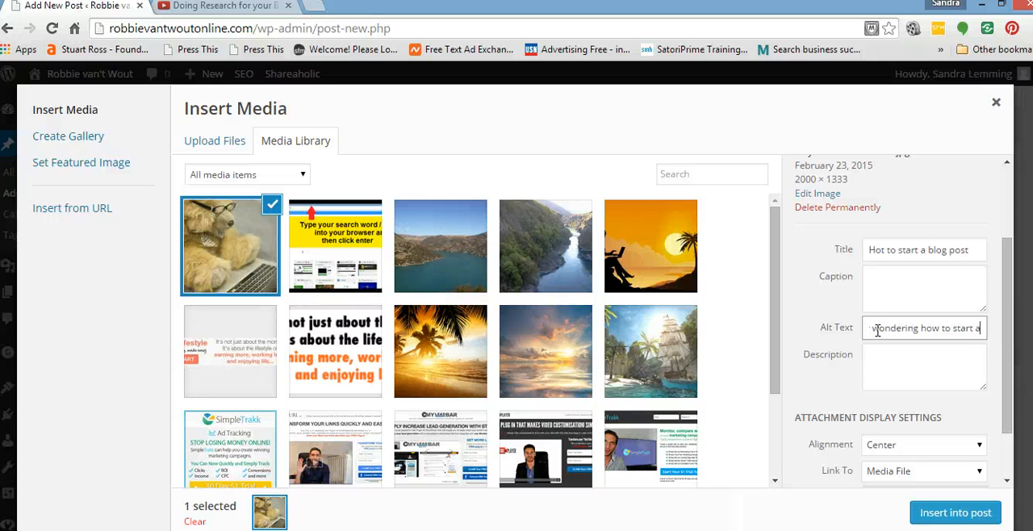
type(" blog")
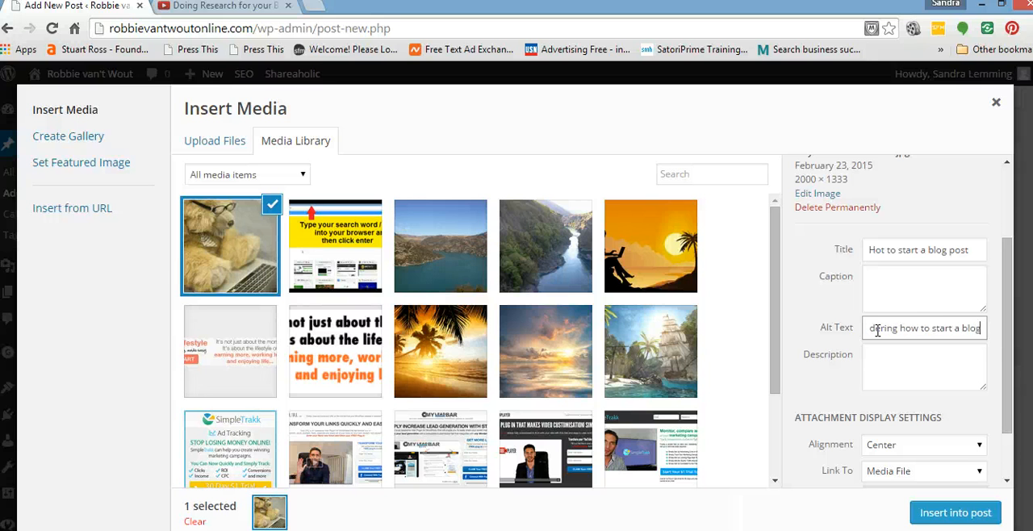
type(" pos")
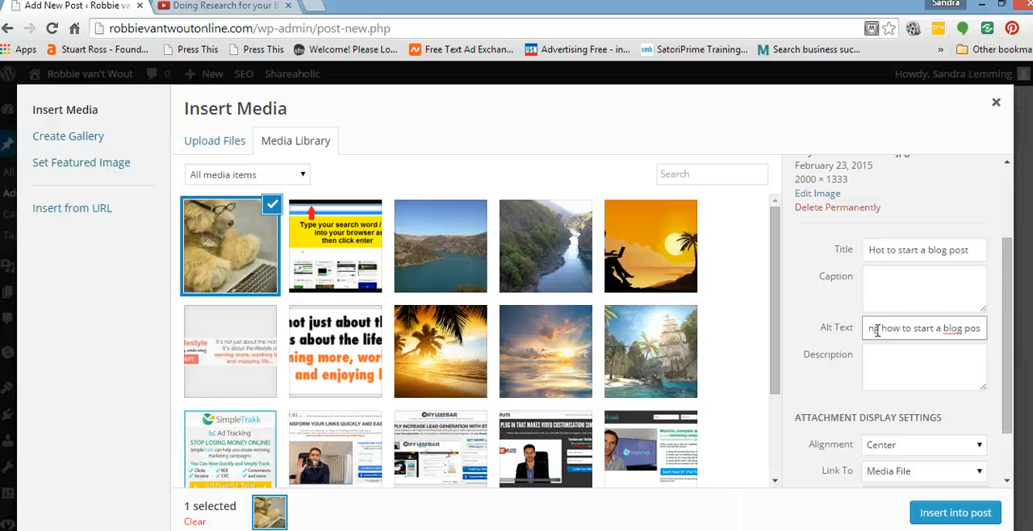
type("t")
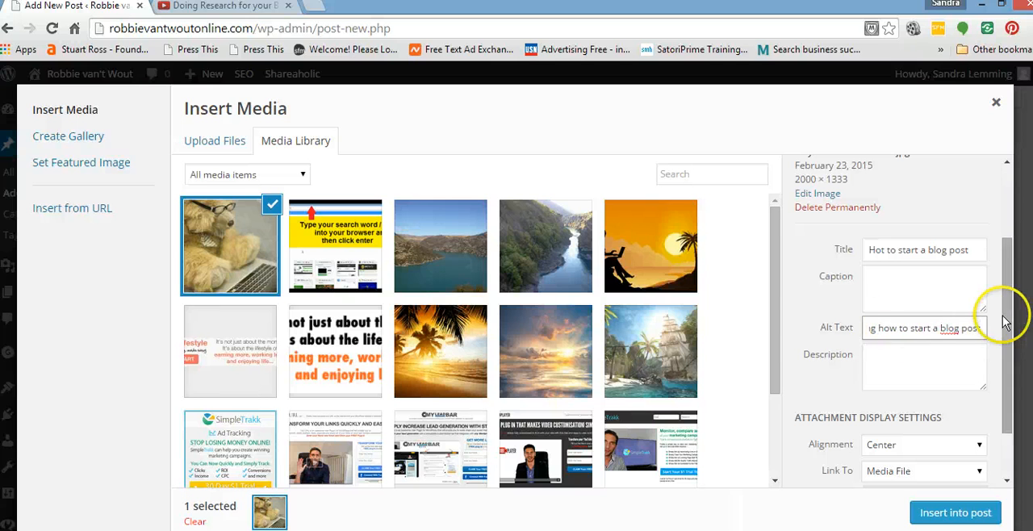
Copy the teddy bear image's full alt text into its description.
left_click_drag(982, 327, 836, 335)
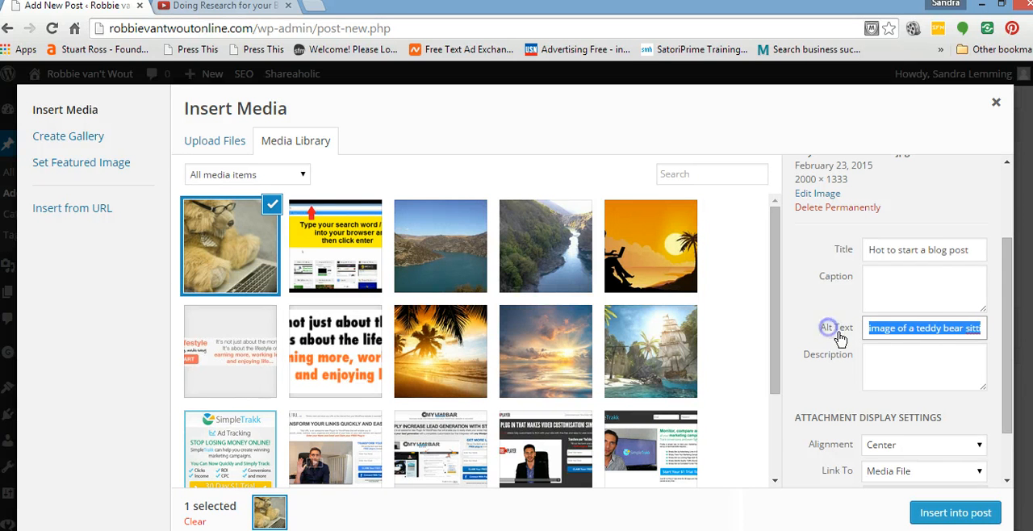
right_click(944, 331)
left_click(743, 110)
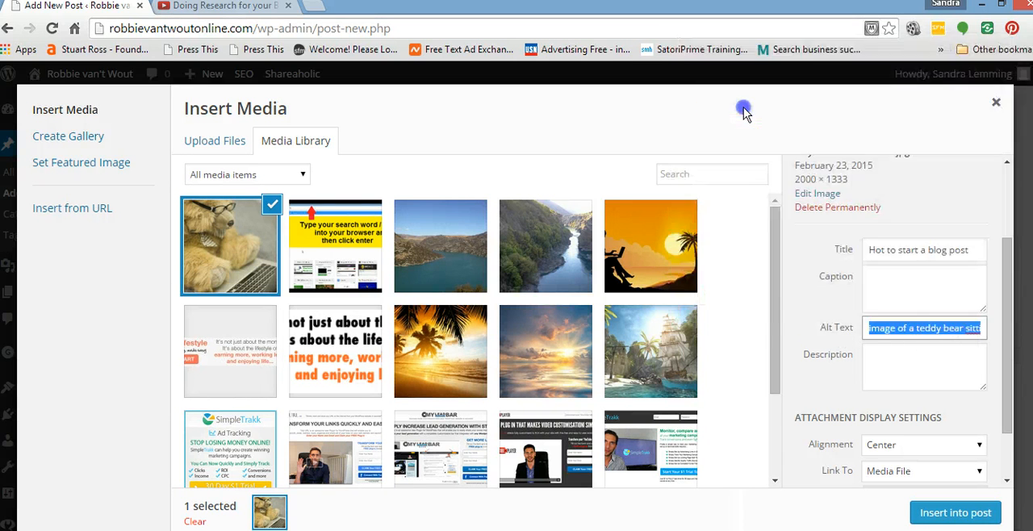
left_click(876, 365)
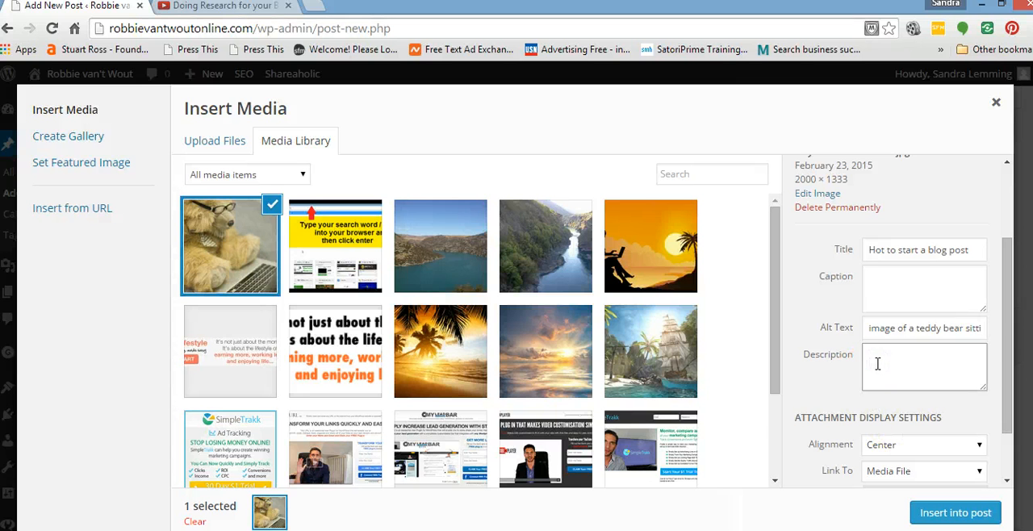
right_click(876, 364)
left_click(887, 194)
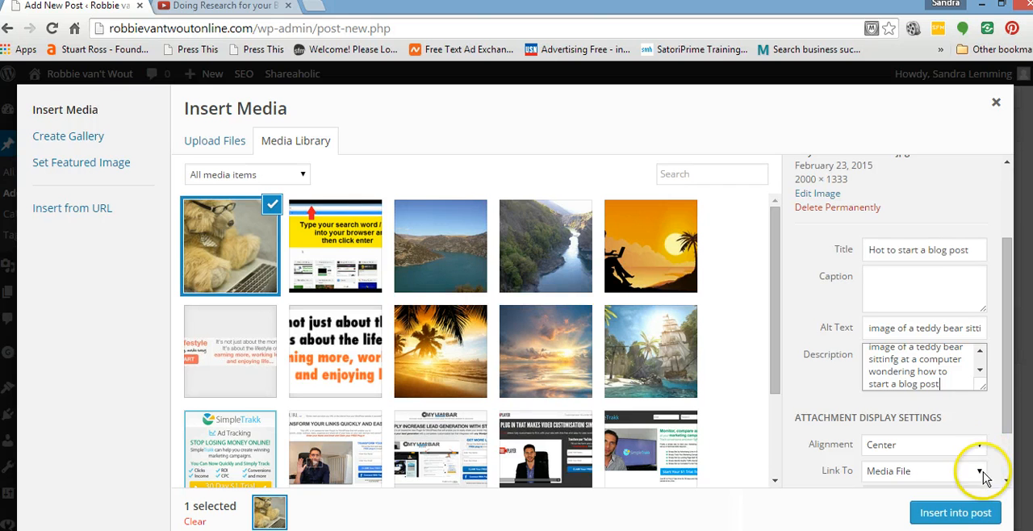
Set the teddy bear image's size to Large – 1024 × 682 and insert it into the post.
left_click_drag(1007, 410, 1009, 466)
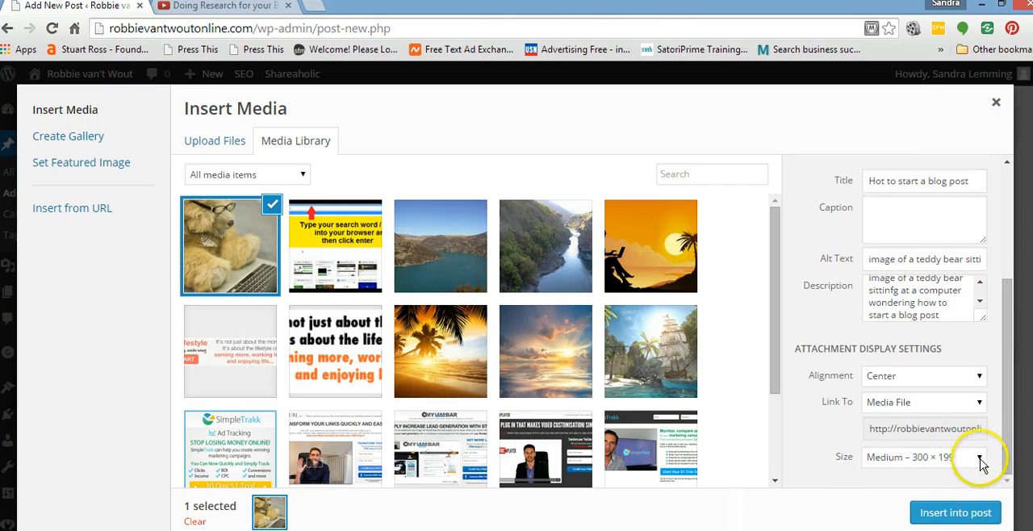
left_click(980, 458)
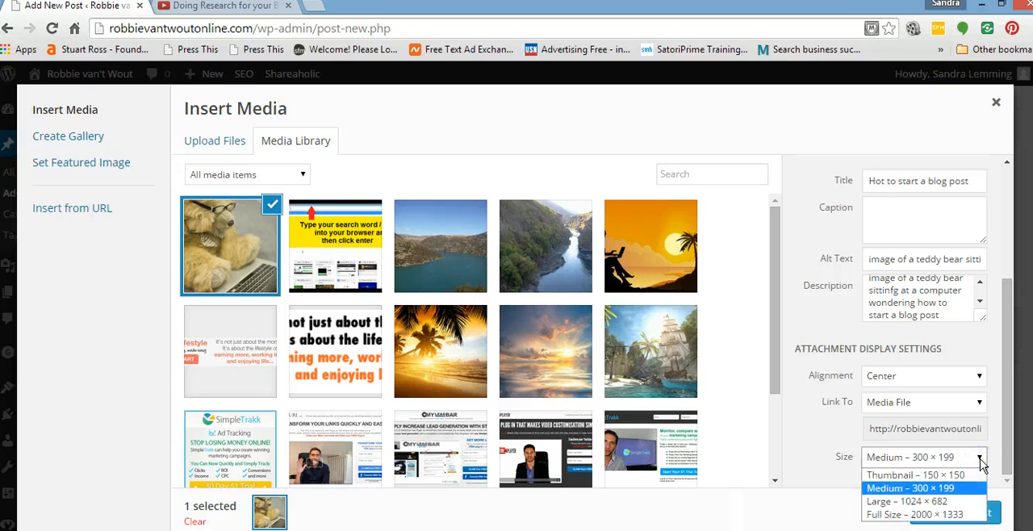
left_click(939, 504)
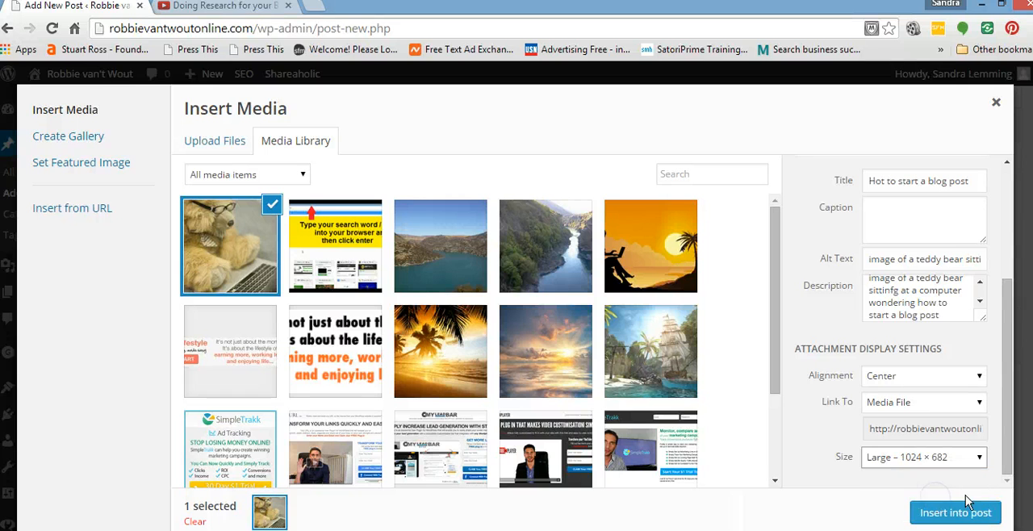
left_click(960, 515)
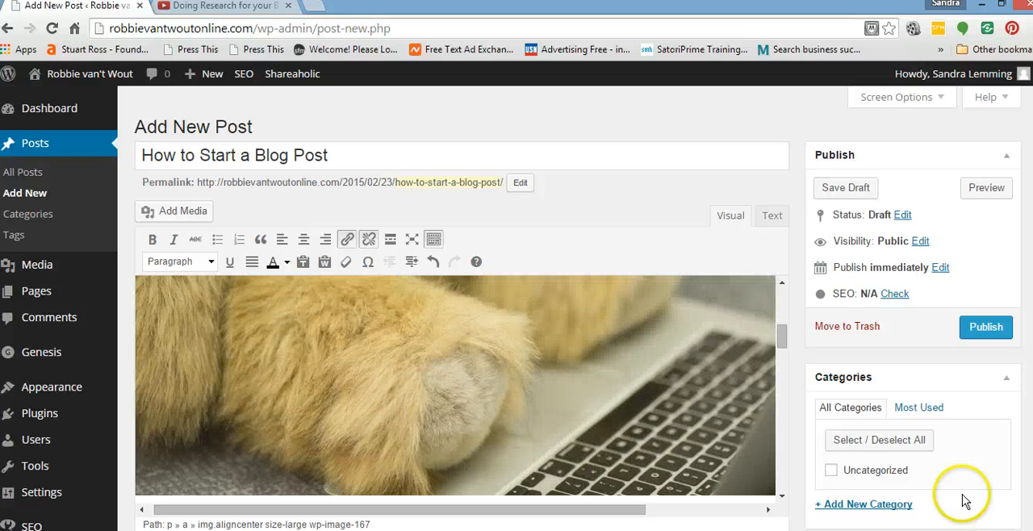
Remove the two empty lines between the teddy bear image and the paragraph beginning "So your website is ready".
left_click_drag(781, 333, 787, 314)
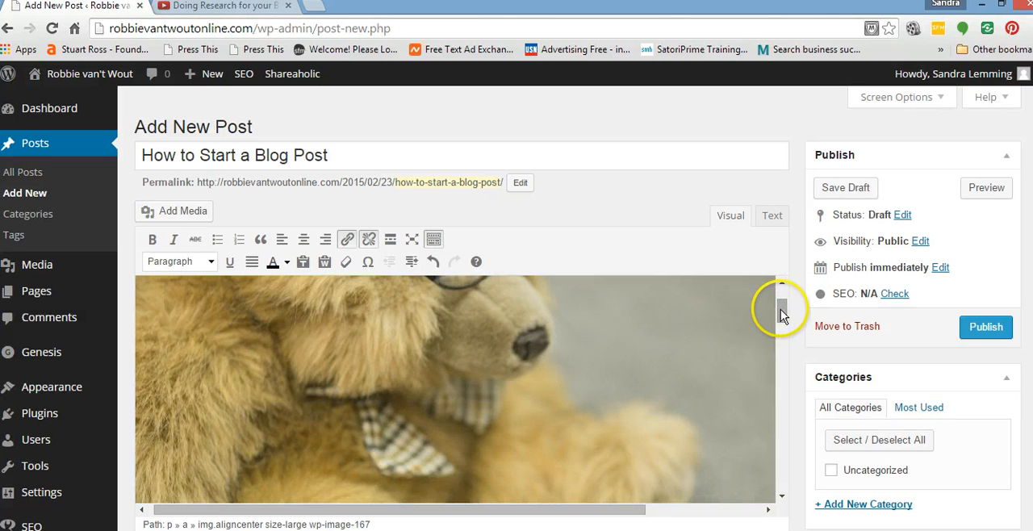
left_click_drag(782, 313, 785, 355)
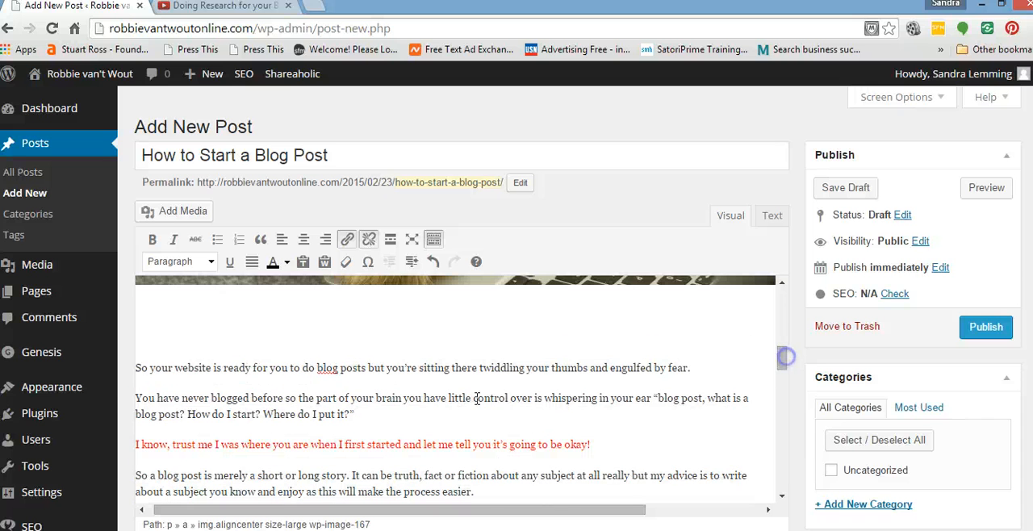
left_click(139, 370)
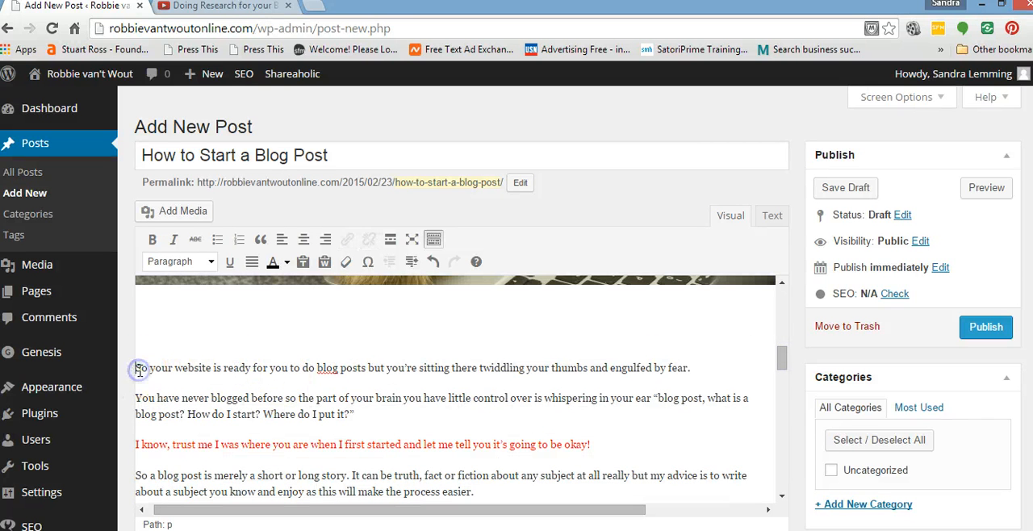
key("BackSpace")
key("BackSpace")
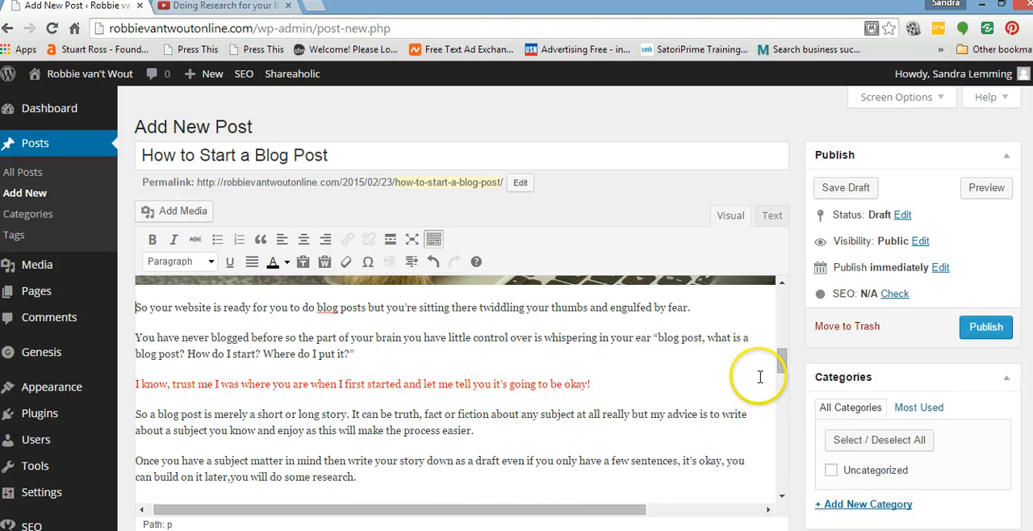
Delete the remaining empty line above the paragraph beginning "So now your research is done", below the embedded video.
scroll(780, 361, "up", 2)
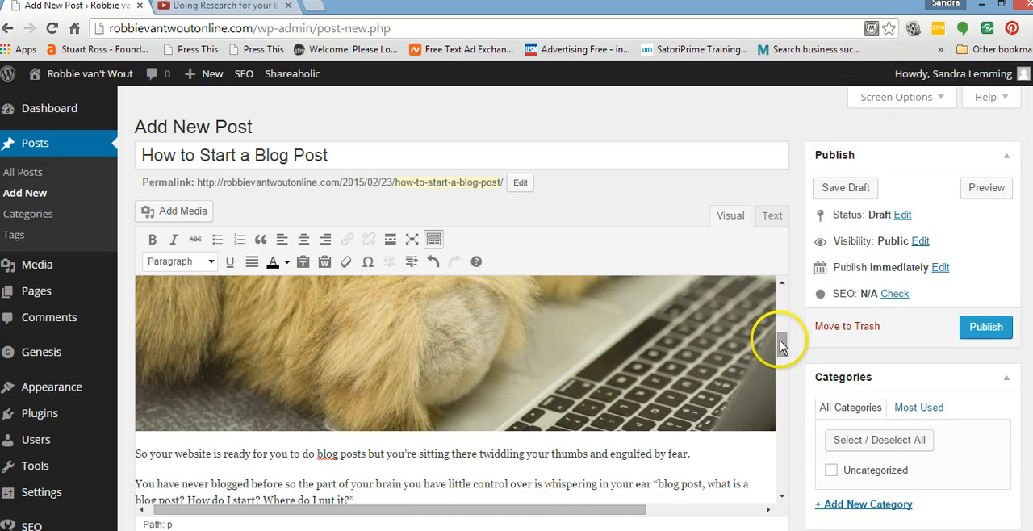
left_click_drag(784, 351, 782, 422)
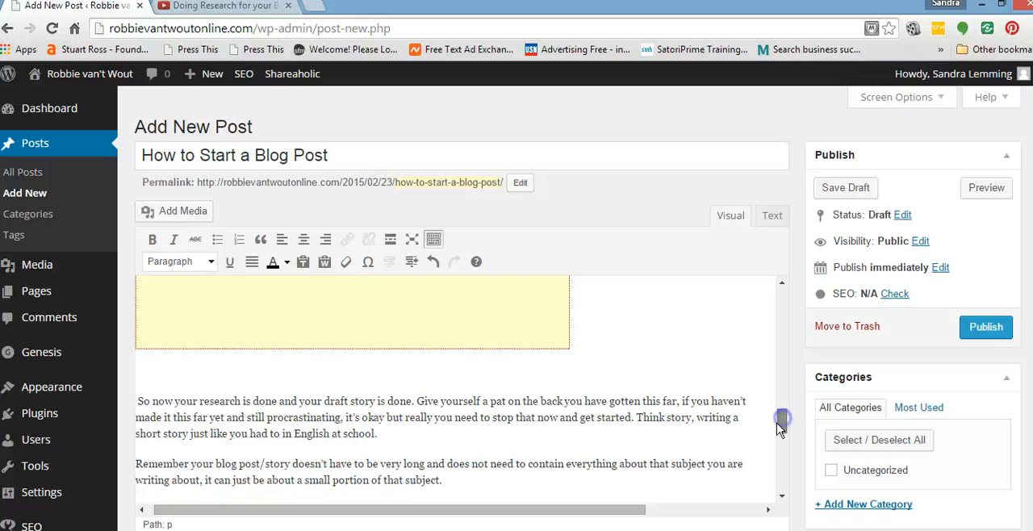
left_click(138, 401)
key("BackSpace")
key("BackSpace")
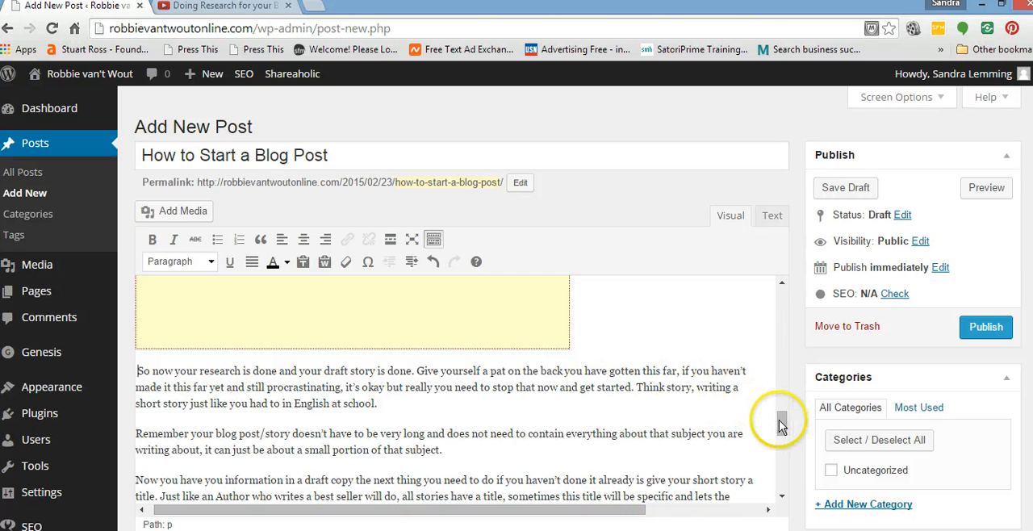
Check the post down to its closing numbered list and publish it.
left_click_drag(782, 418, 789, 484)
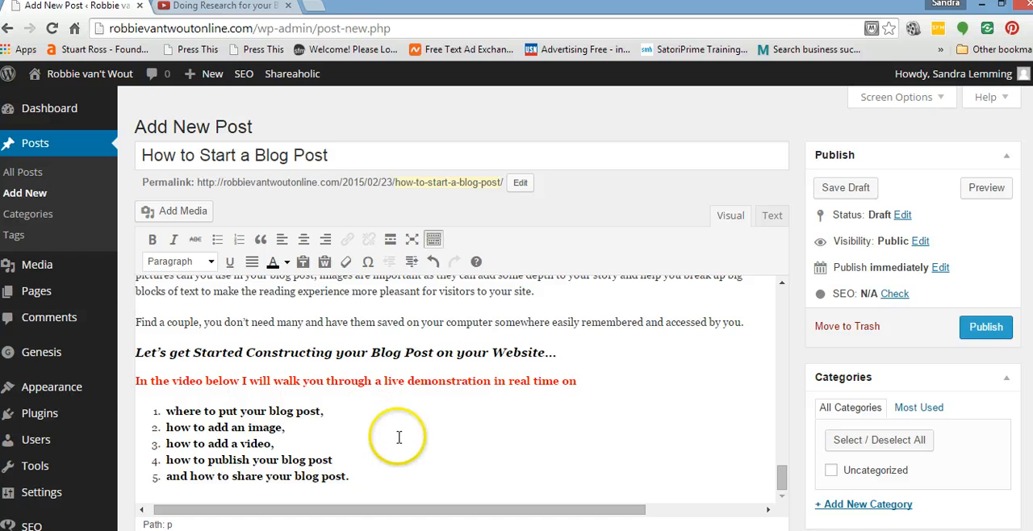
left_click(988, 329)
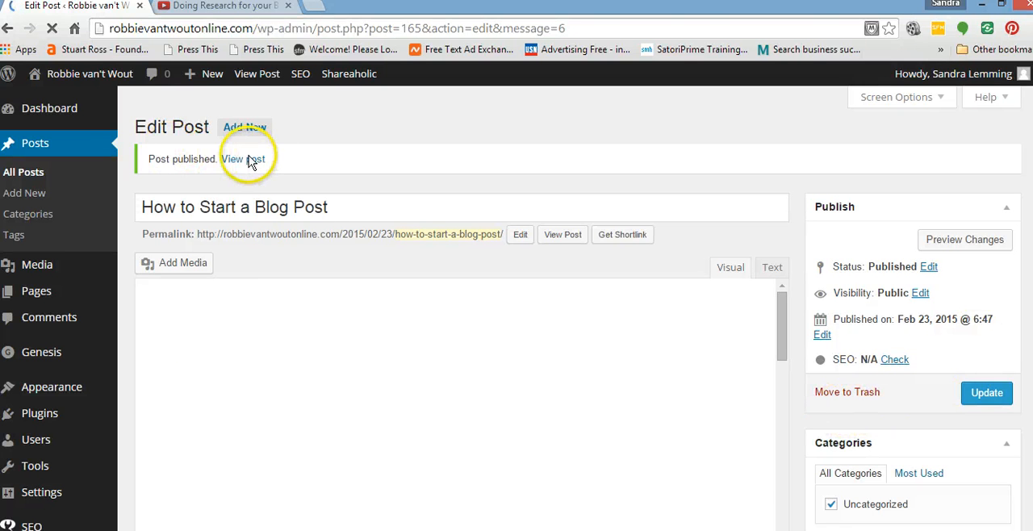
Open the published post's live page in a new browser tab and close the YouTube video tab.
left_click(567, 235)
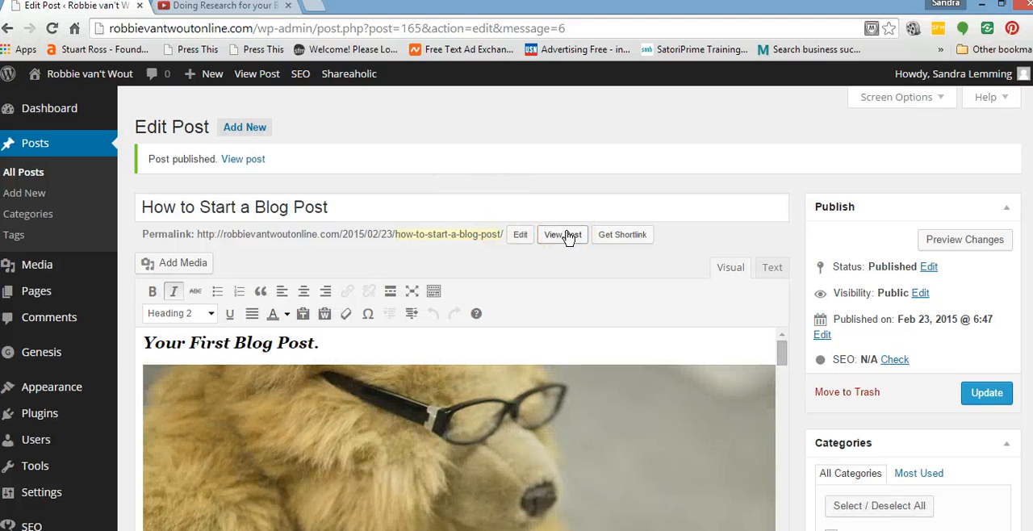
left_click(255, 159)
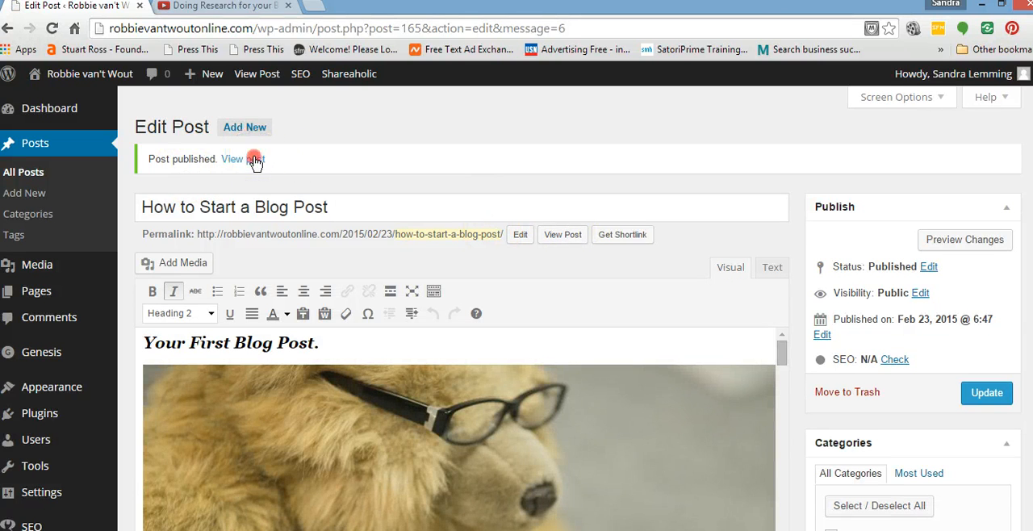
left_click(334, 166)
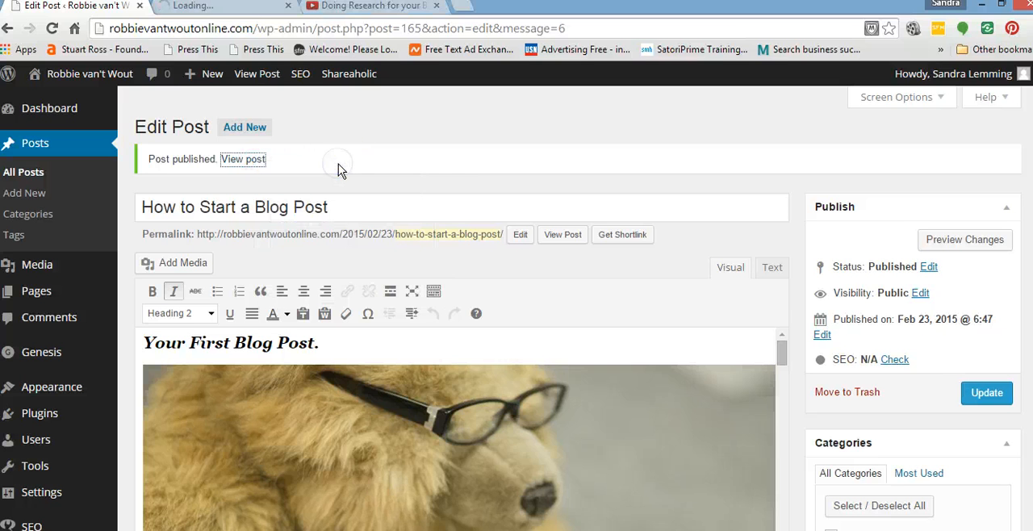
left_click(437, 6)
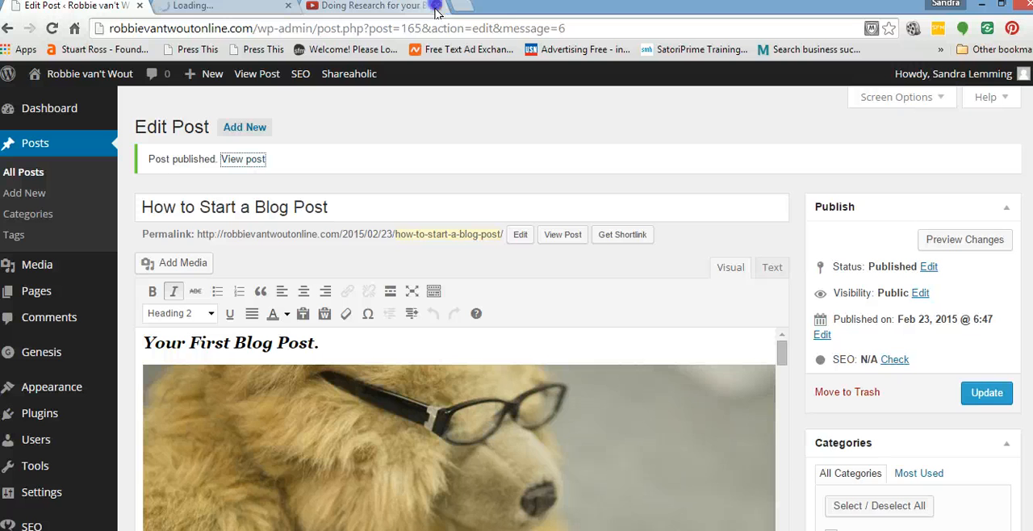
left_click(436, 7)
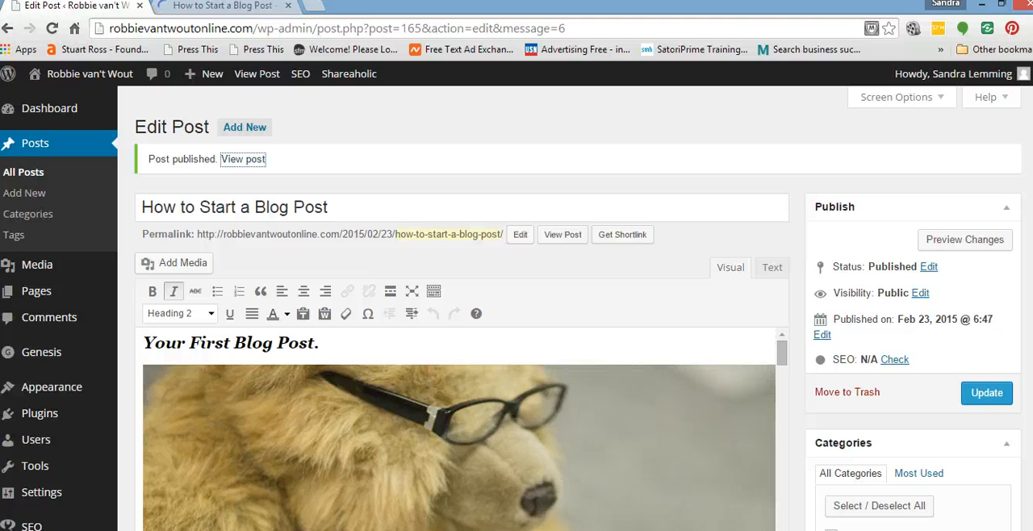
Change the published post's status to Draft.
scroll(932, 252, "down", 3)
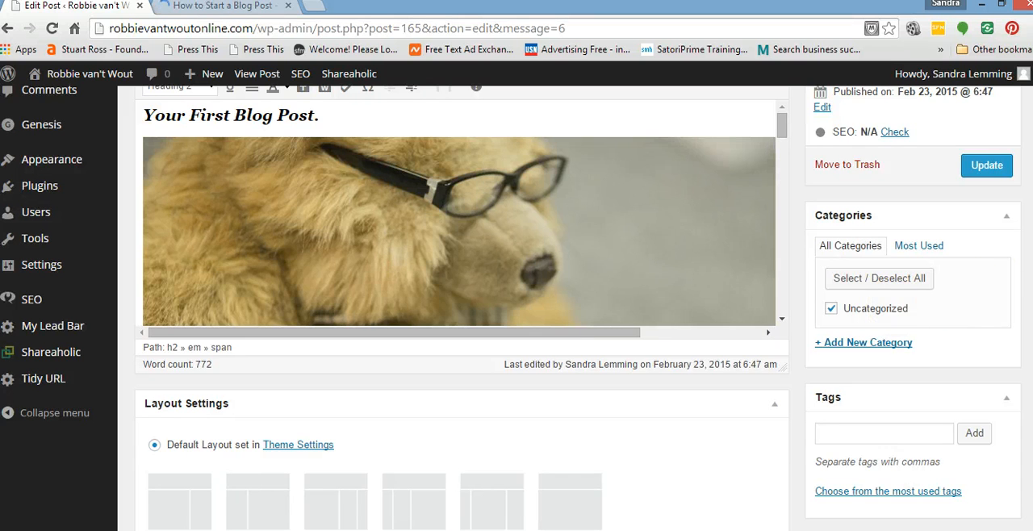
scroll(460, 306, "up", 3)
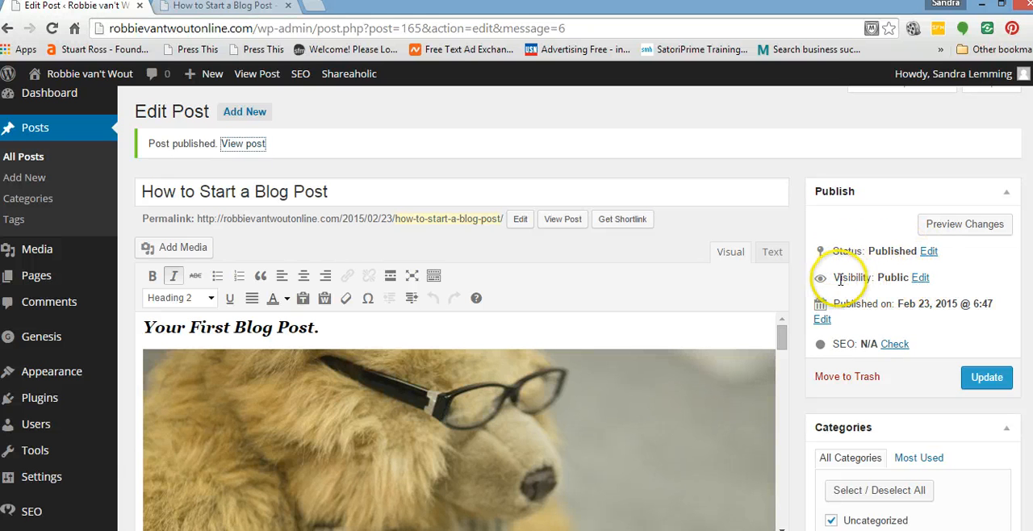
left_click(928, 252)
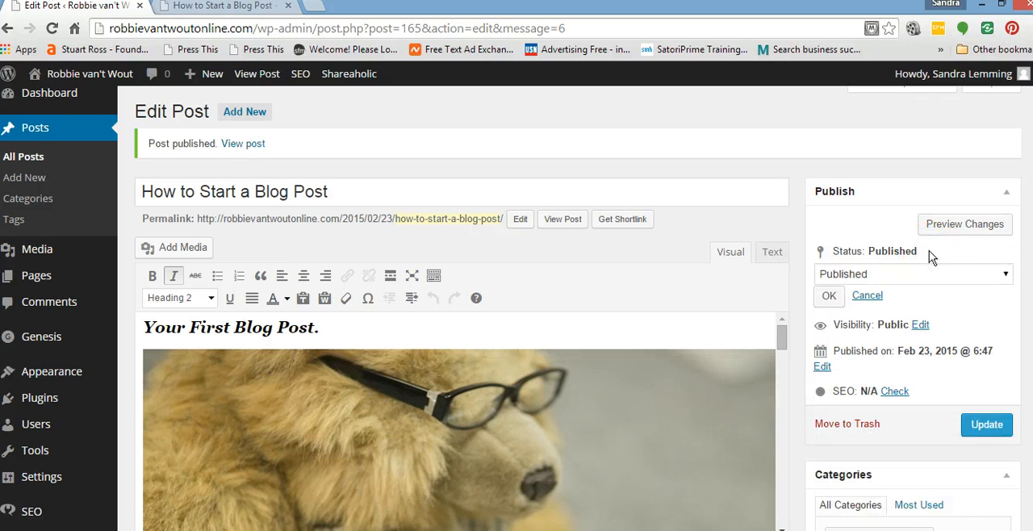
left_click(1005, 276)
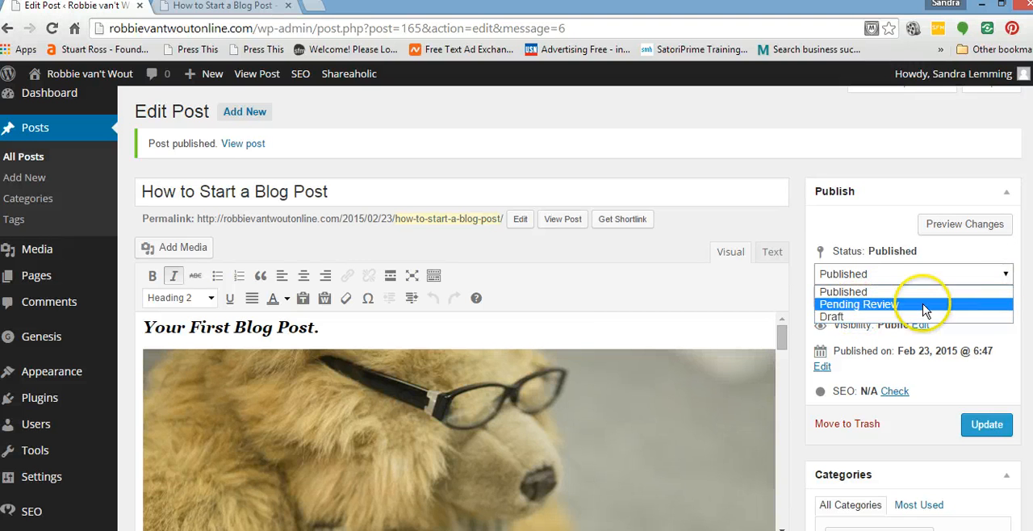
left_click(1006, 275)
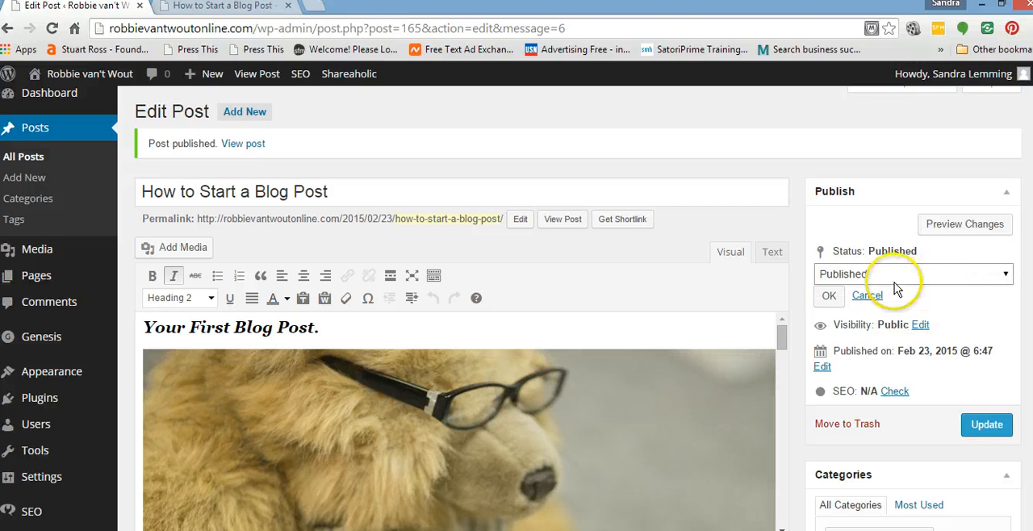
left_click(1006, 275)
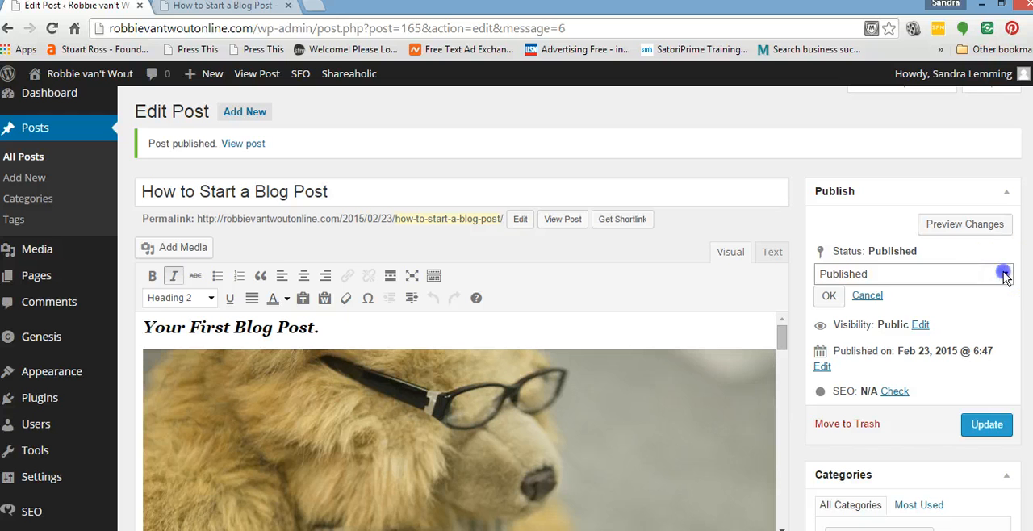
left_click(852, 320)
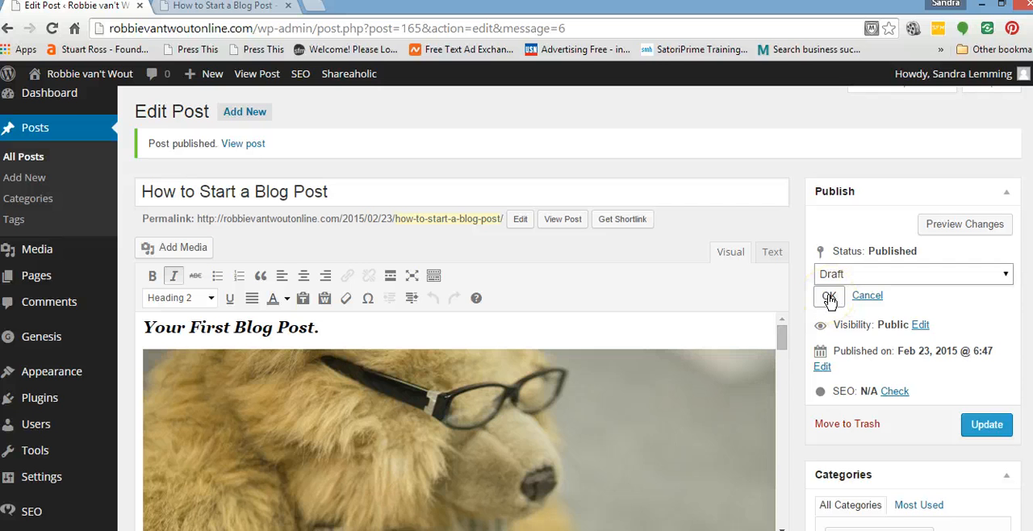
left_click(828, 297)
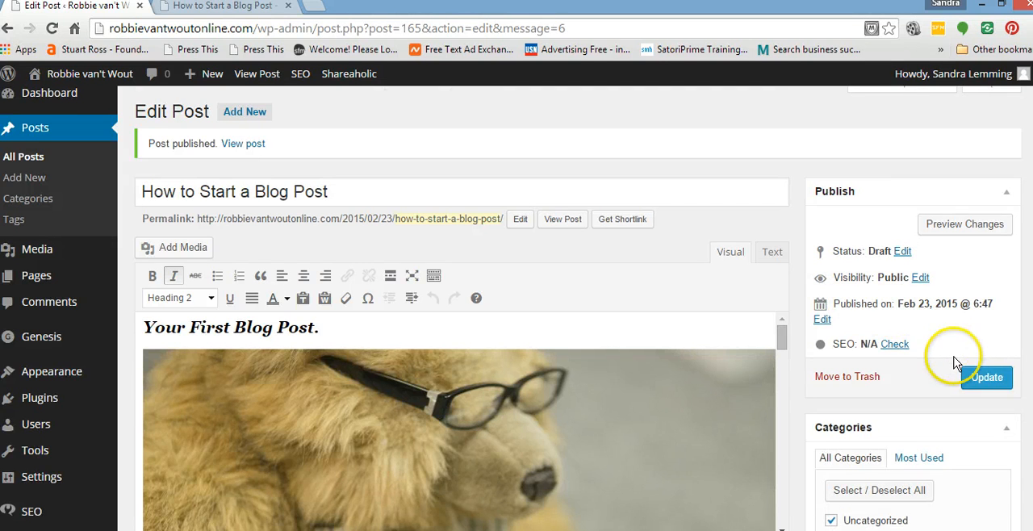
Add a new category named "How To Blog" to the post and deselect the Uncategorized category.
scroll(955, 365, "down", 3)
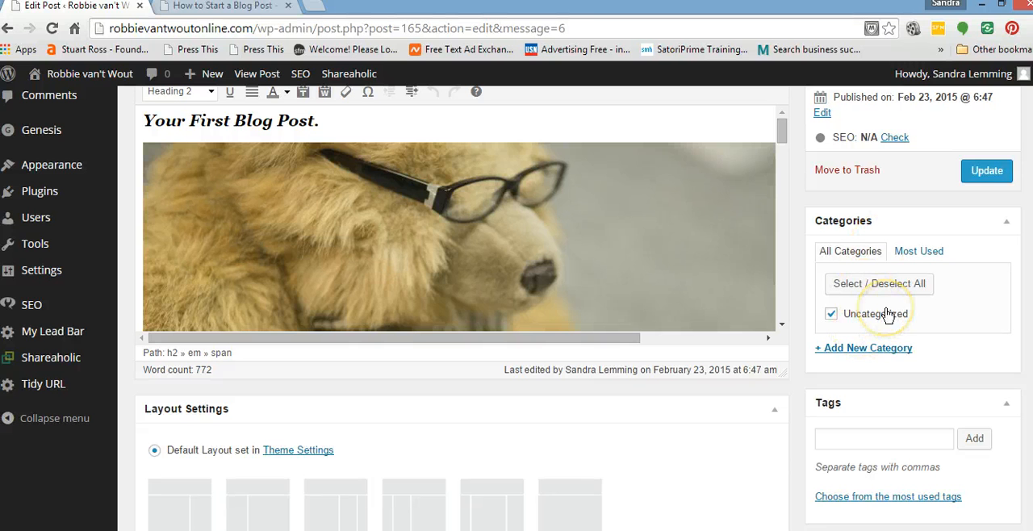
left_click(877, 351)
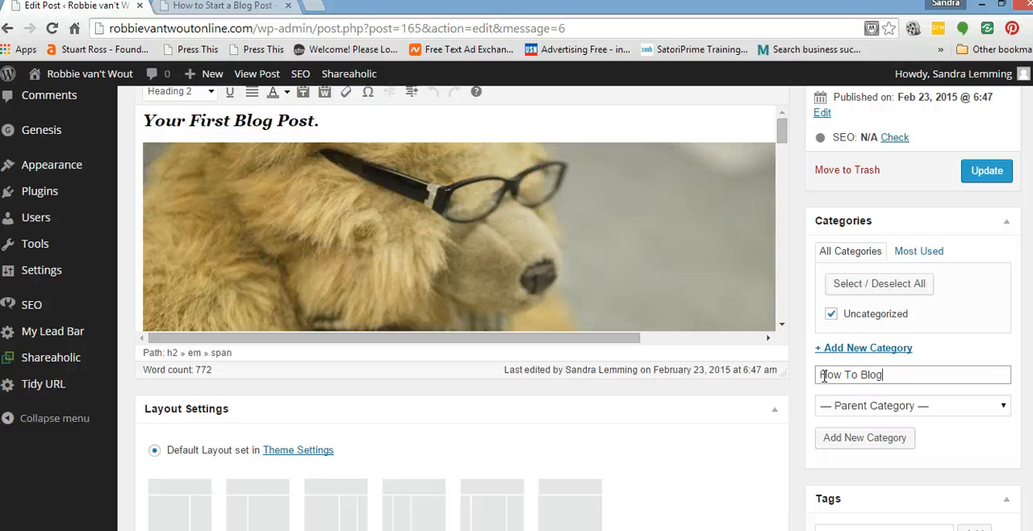
left_click(869, 439)
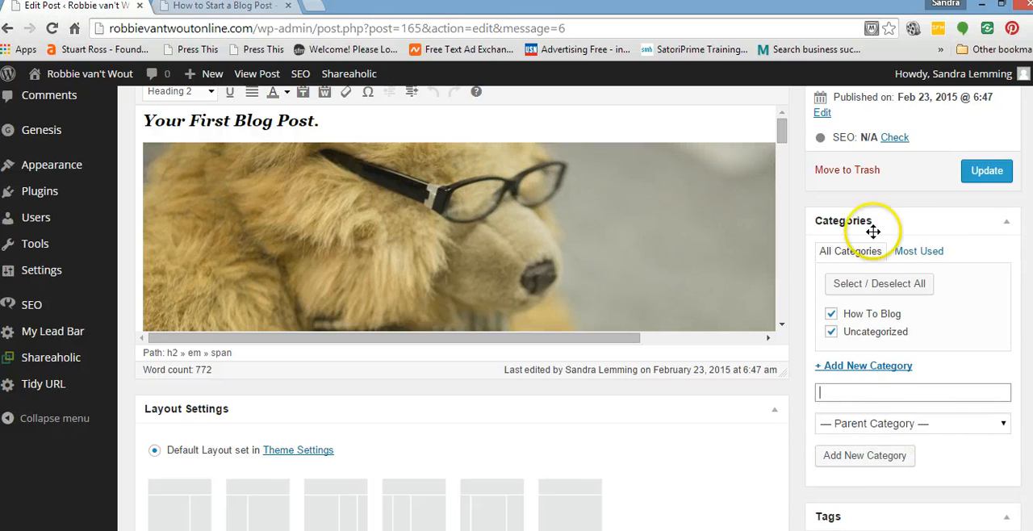
left_click(831, 333)
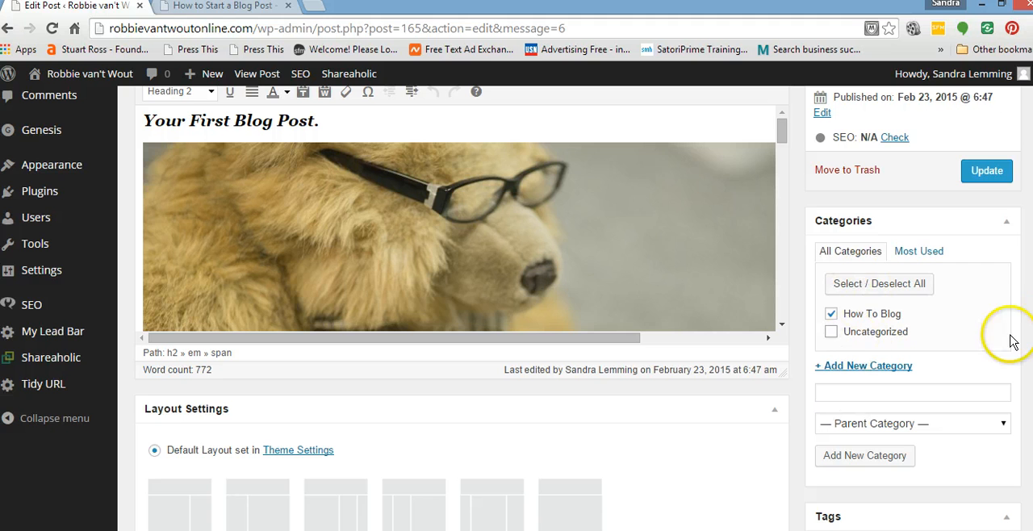
Add the tags "blog post", "how to" and "posts" to the post.
scroll(462, 307, "down", 3)
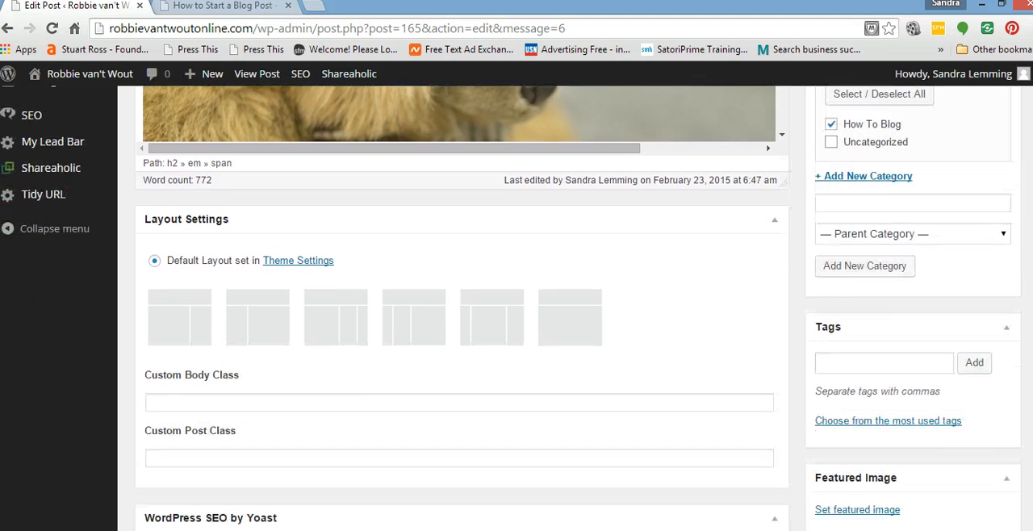
left_click(834, 364)
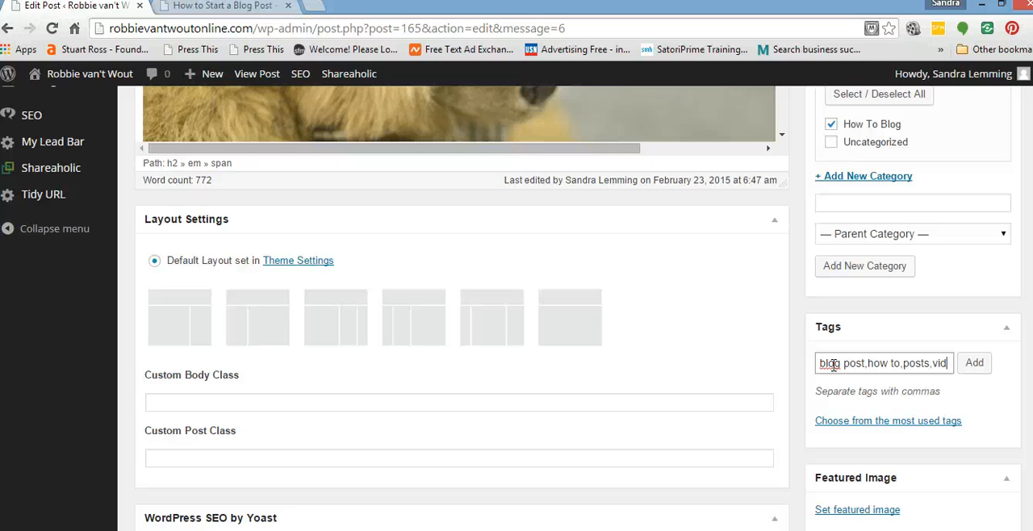
type("eo")
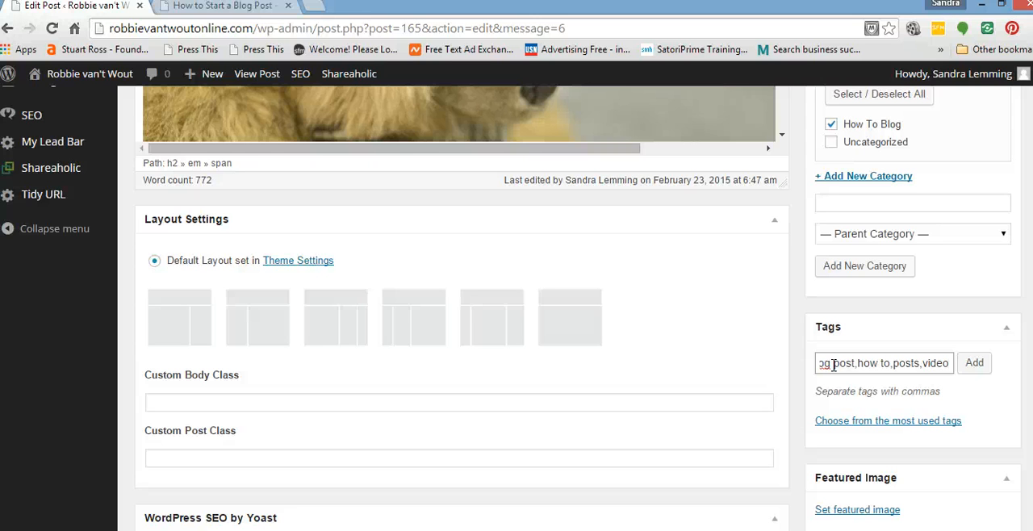
key("BackSpace")
key("BackSpace")
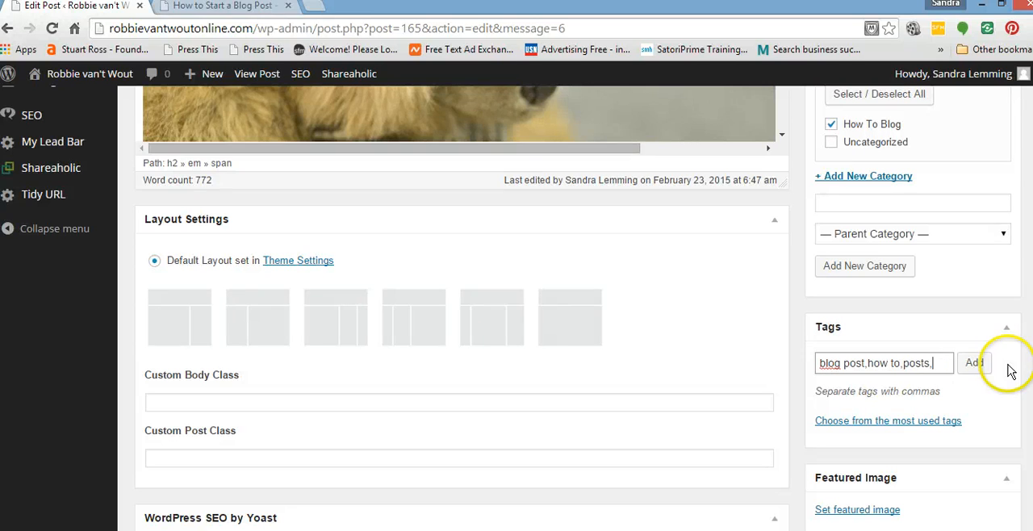
left_click(975, 364)
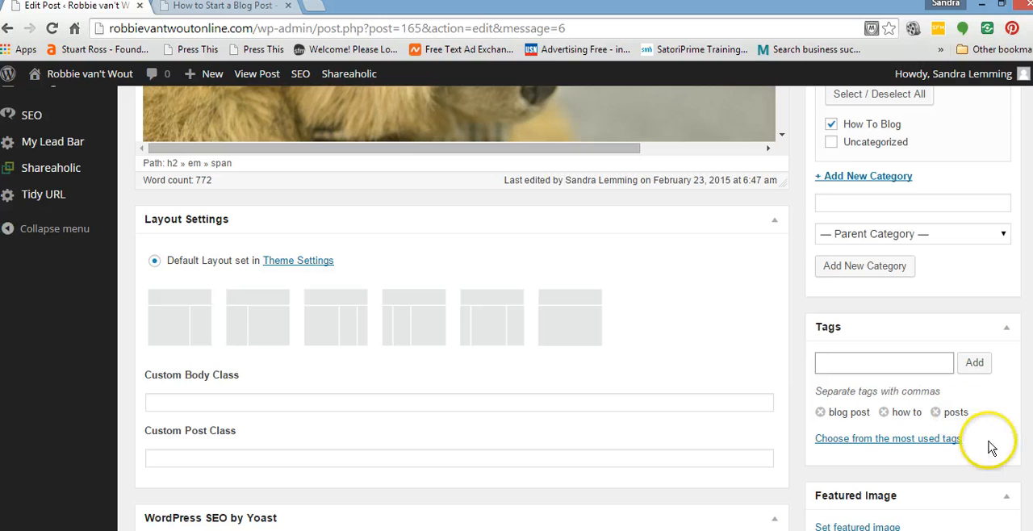
Set the teddy bear image Silly-Photos-7K0A0686.jpg from the media library as the post's featured image.
scroll(972, 432, "down", 4)
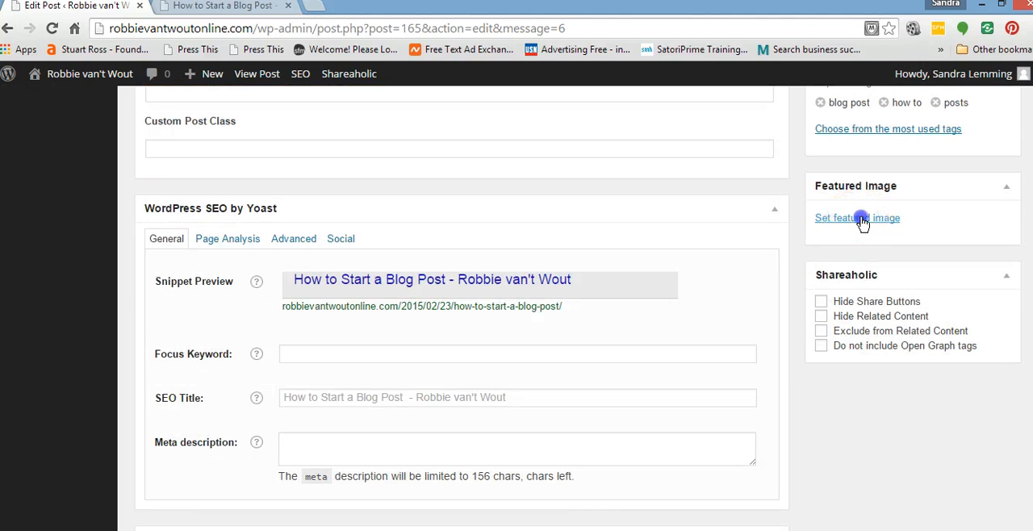
left_click(856, 222)
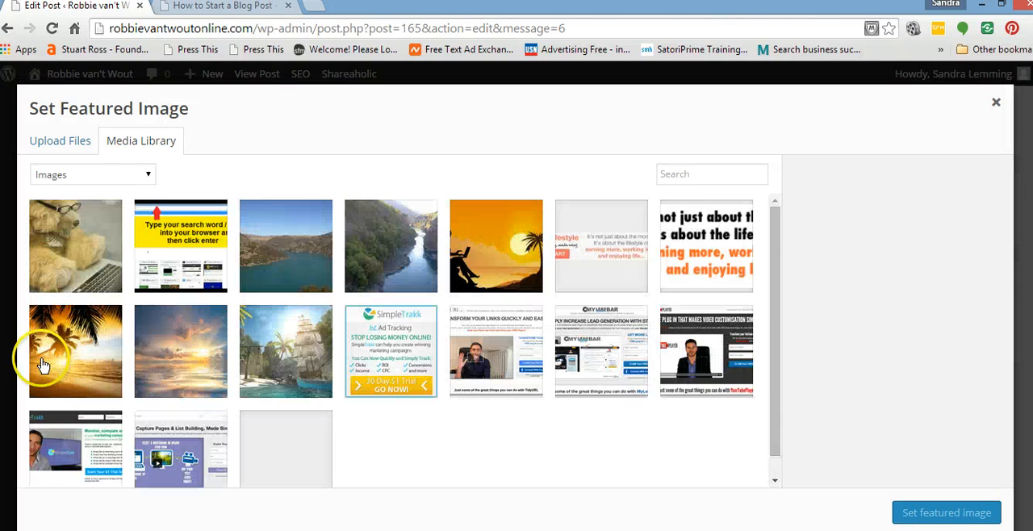
left_click(63, 256)
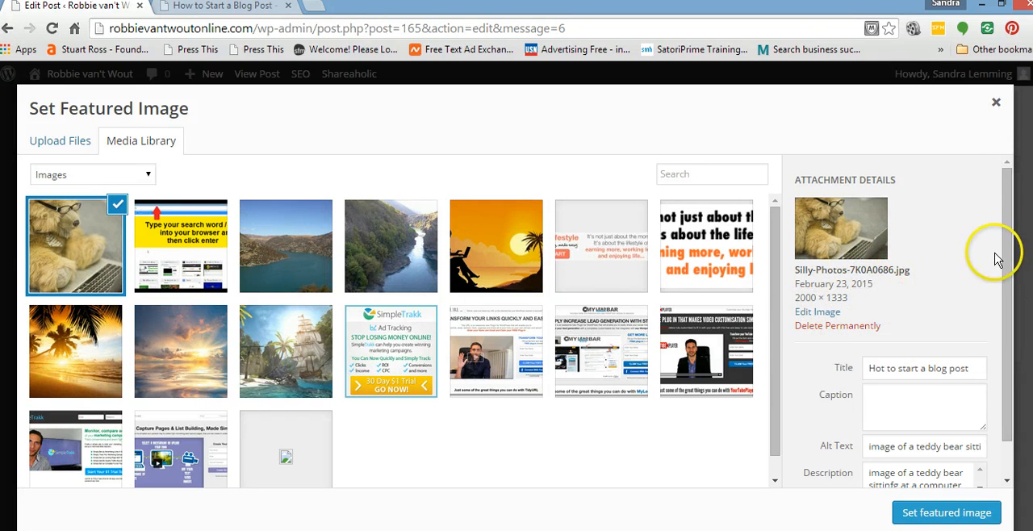
left_click_drag(1008, 244, 1016, 316)
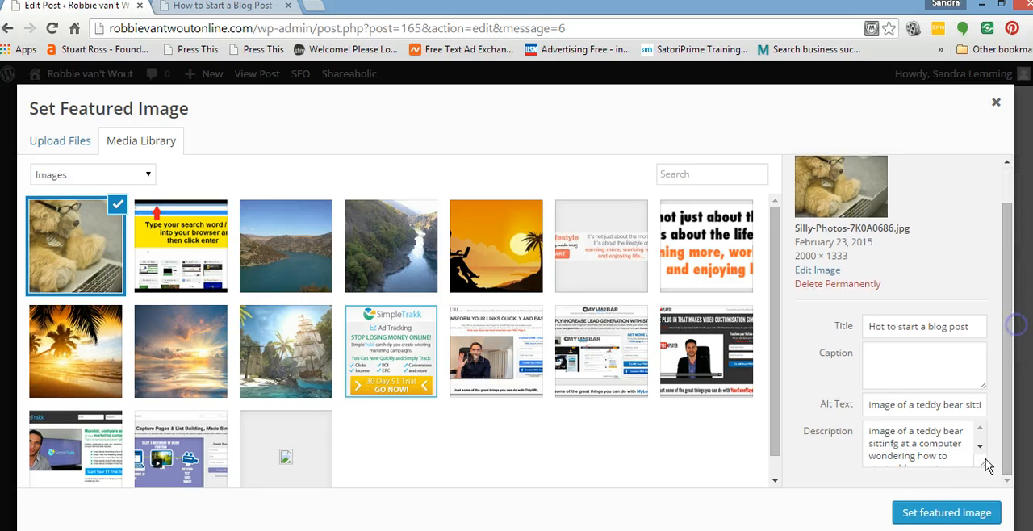
left_click(946, 513)
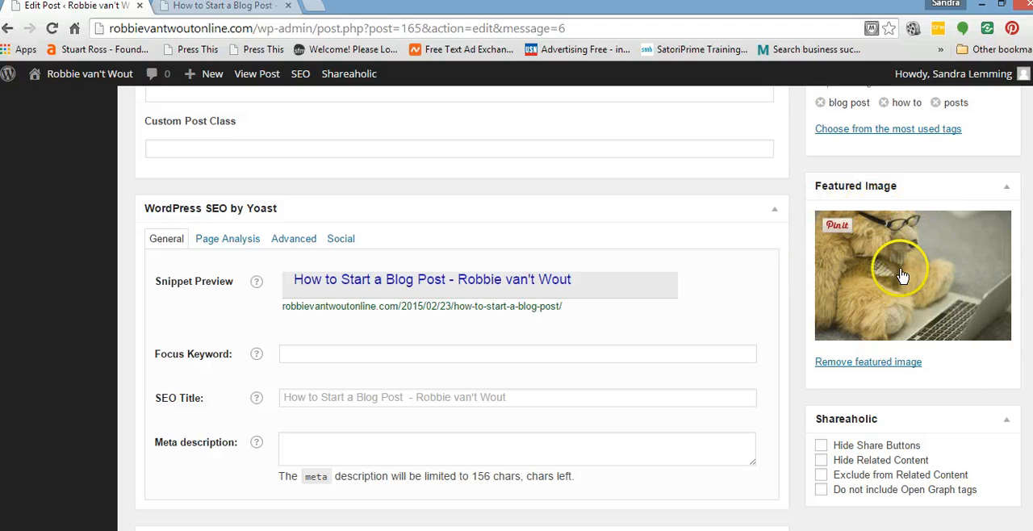
Check the post's settings and save its changes as a draft update.
scroll(460, 323, "up", 15)
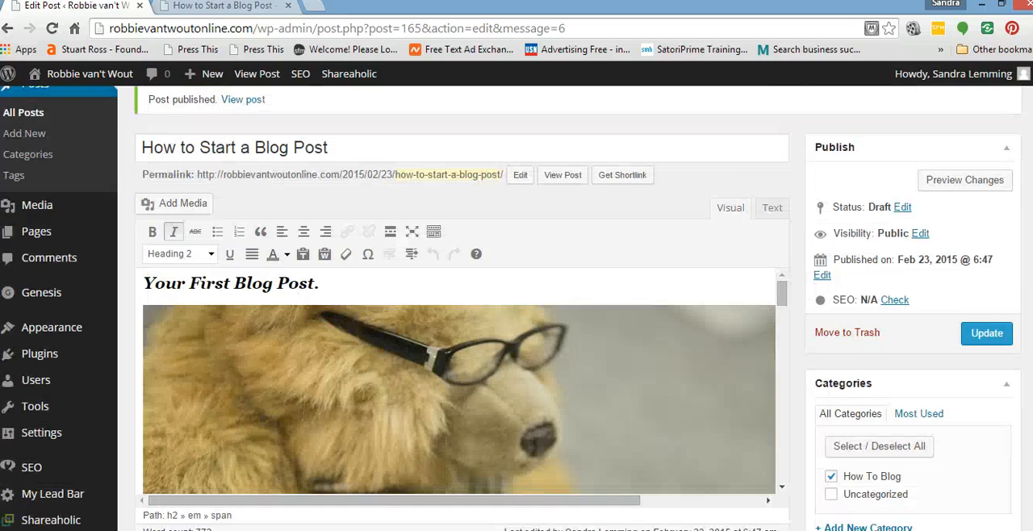
scroll(460, 323, "down", 1)
scroll(577, 307, "down", 1)
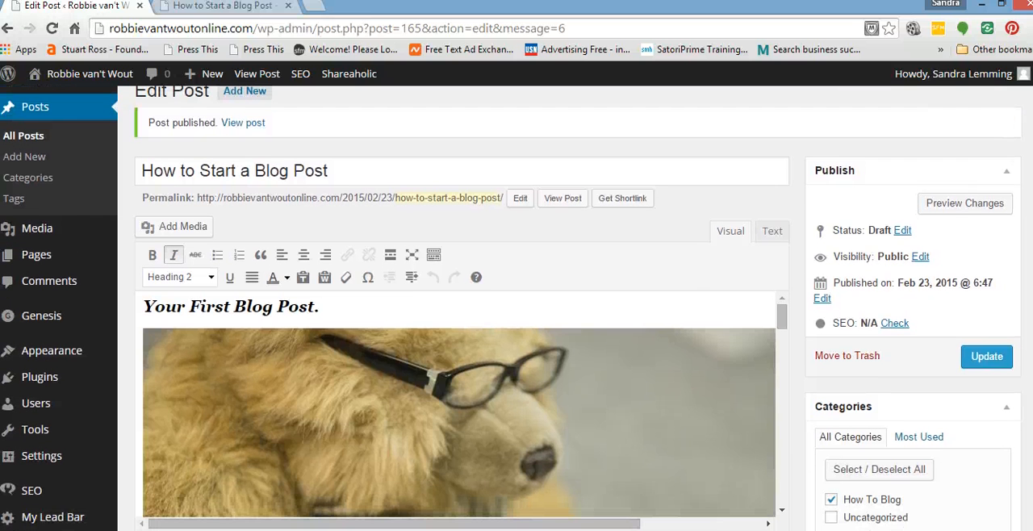
left_click(988, 359)
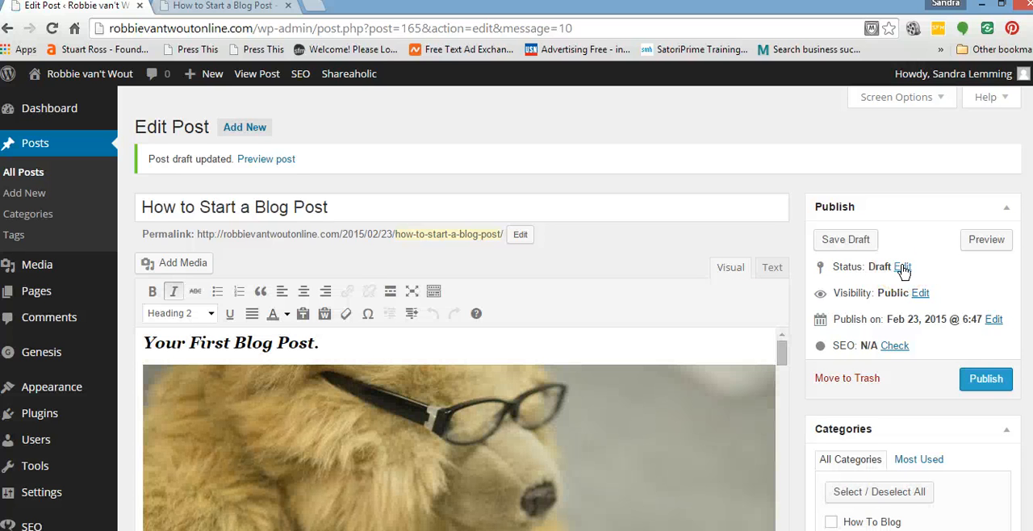
Check the available status options for the draft and publish the post again.
left_click(902, 268)
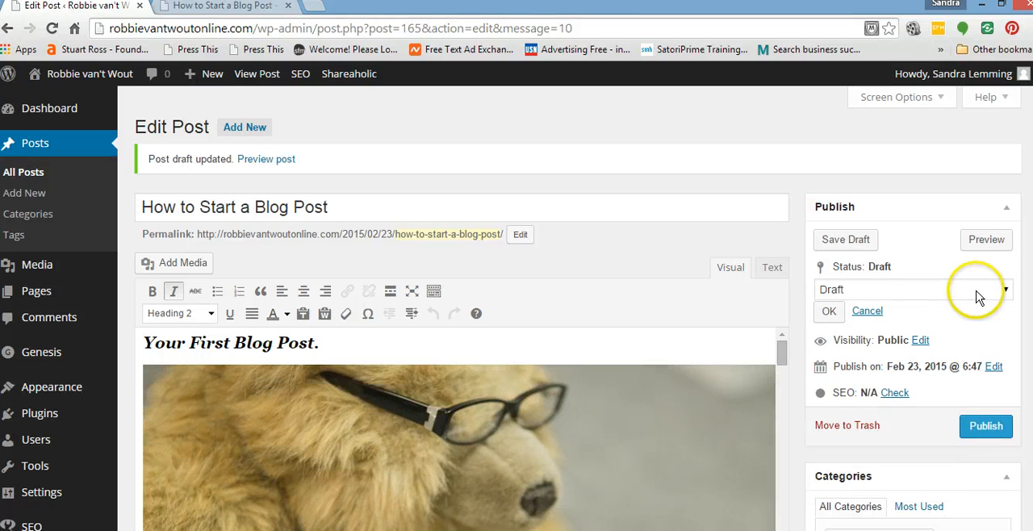
left_click(1006, 290)
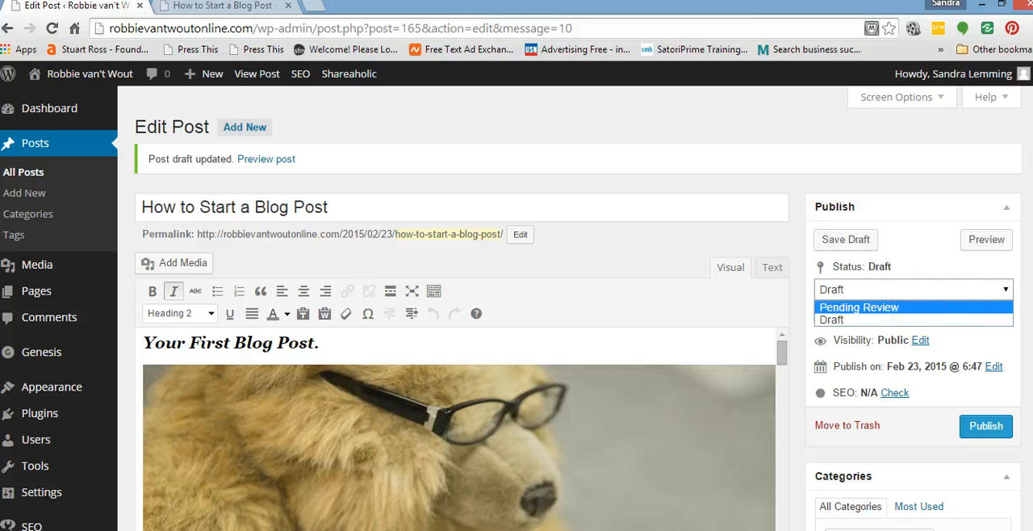
left_click(1006, 294)
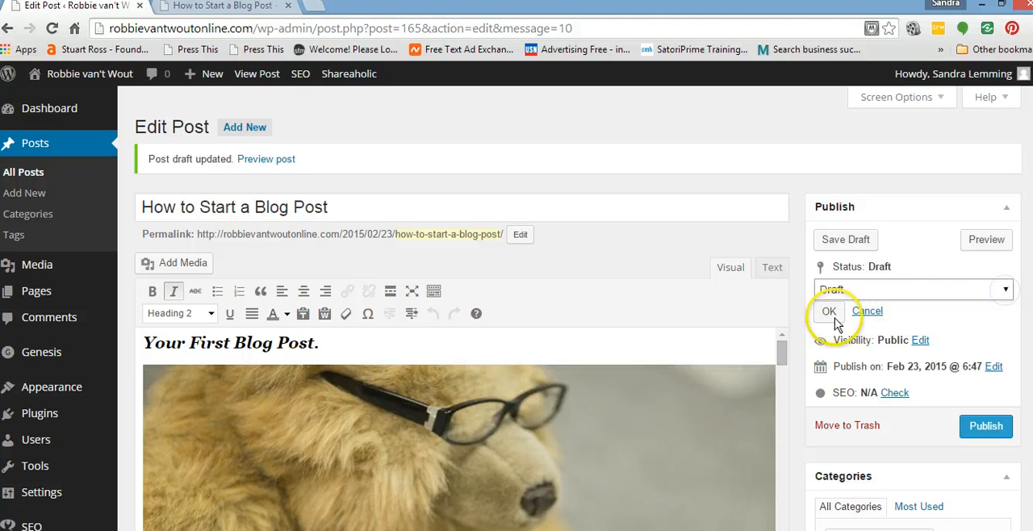
left_click(987, 426)
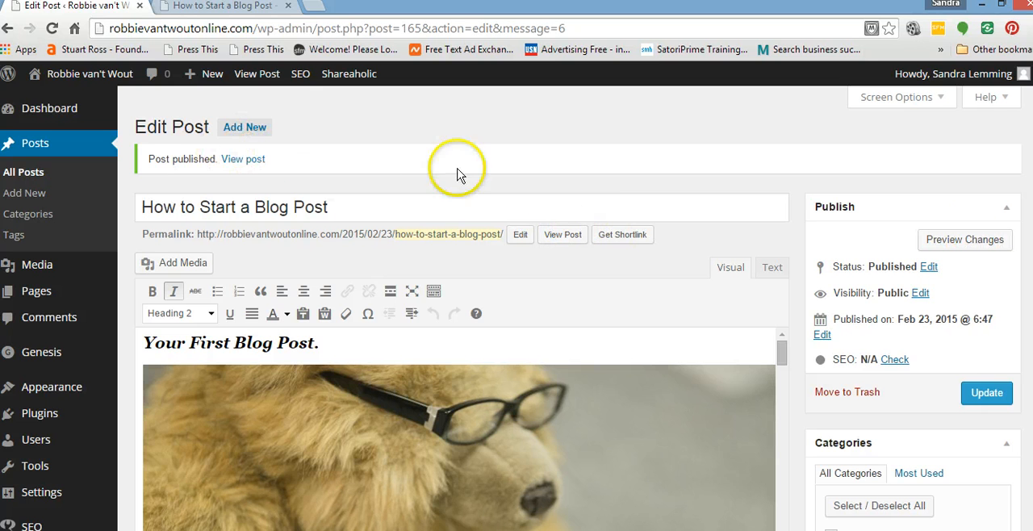
Open the live site's Blog page and examine the new post's text, image and embedded video.
left_click(242, 6)
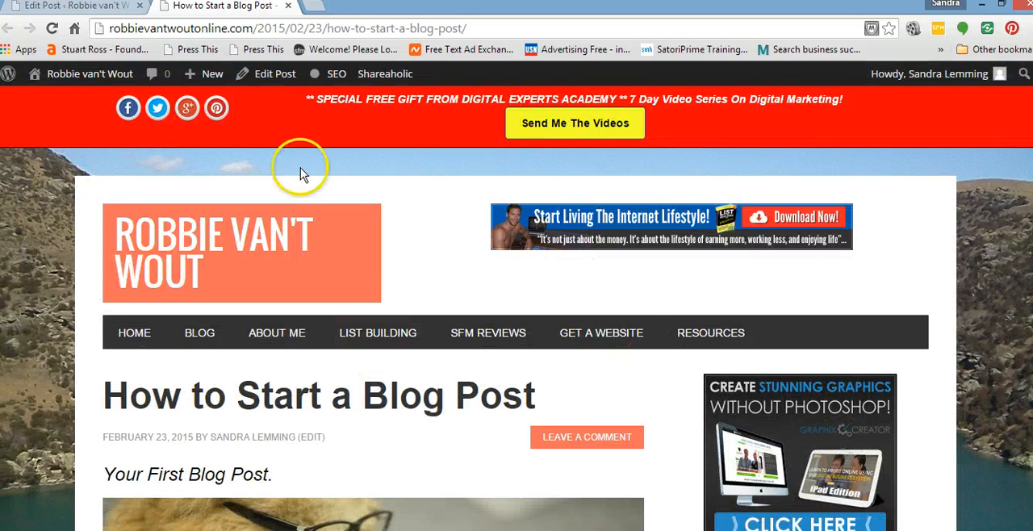
left_click(207, 336)
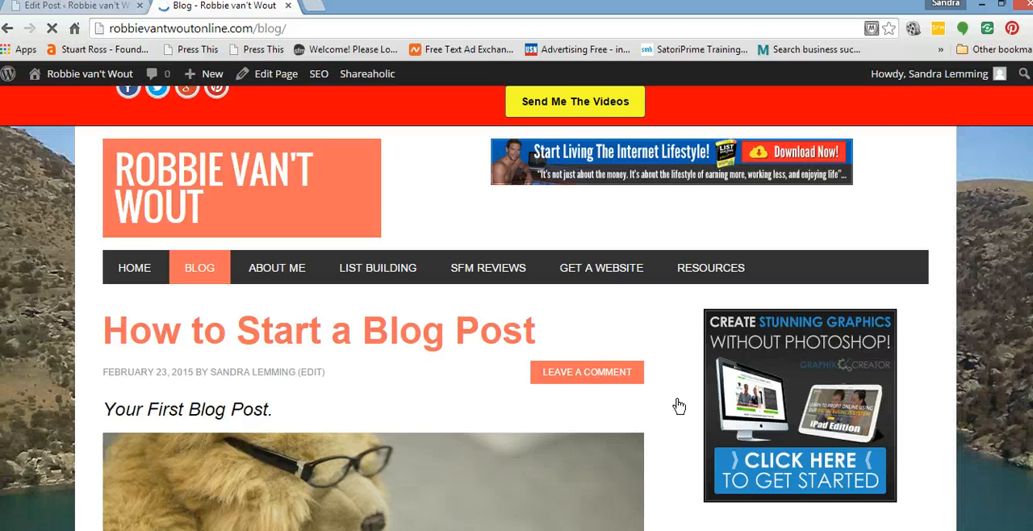
scroll(679, 406, "down", 1)
scroll(679, 406, "down", 5)
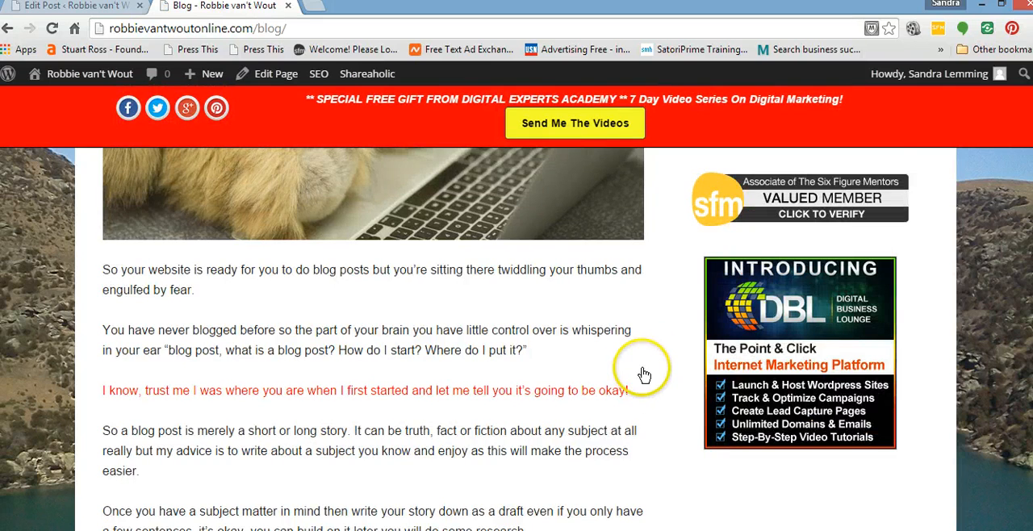
scroll(643, 376, "up", 2)
scroll(643, 375, "down", 6)
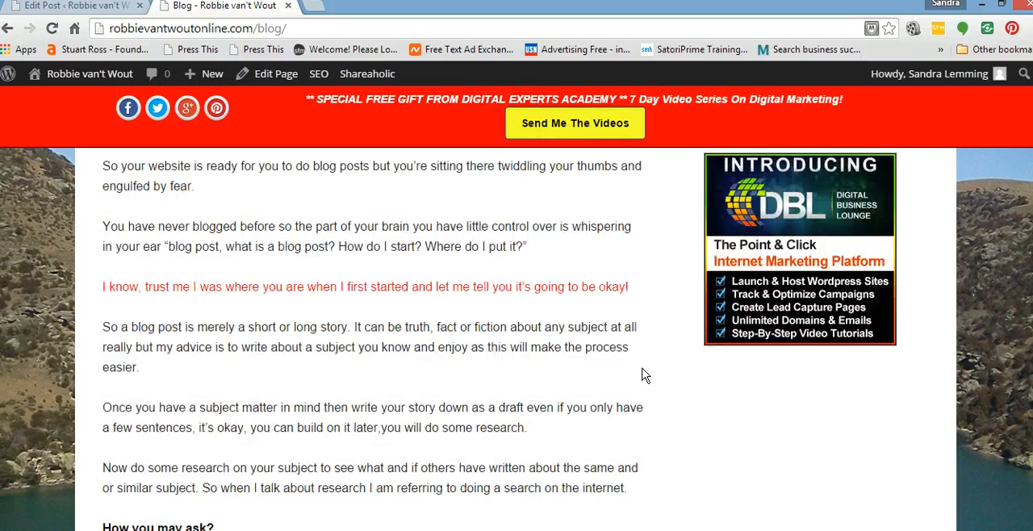
scroll(643, 375, "down", 2)
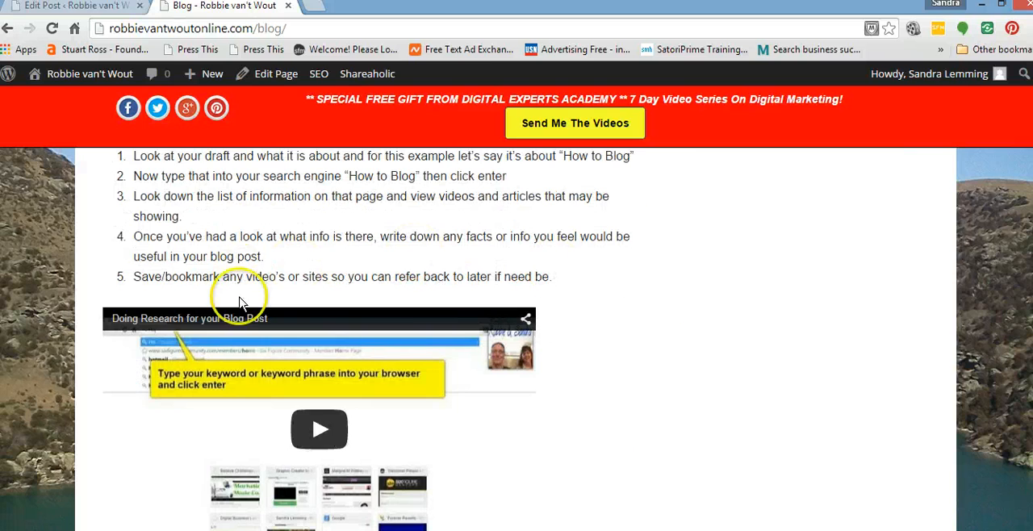
scroll(706, 351, "down", 2)
scroll(637, 361, "down", 4)
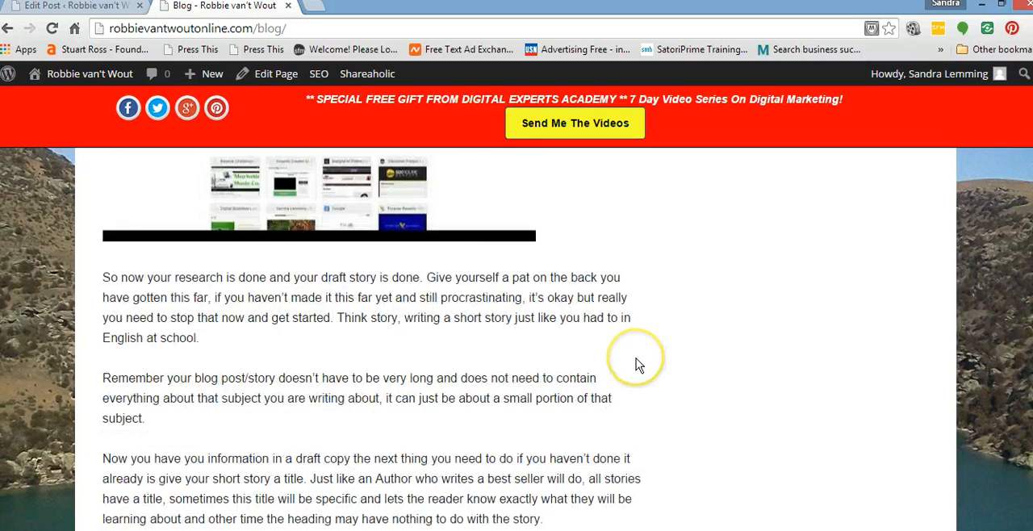
Examine the rest of the new post on the live Blog page, including its sharing buttons, category, tag and the "Hello world!" post below.
scroll(638, 364, "down", 2)
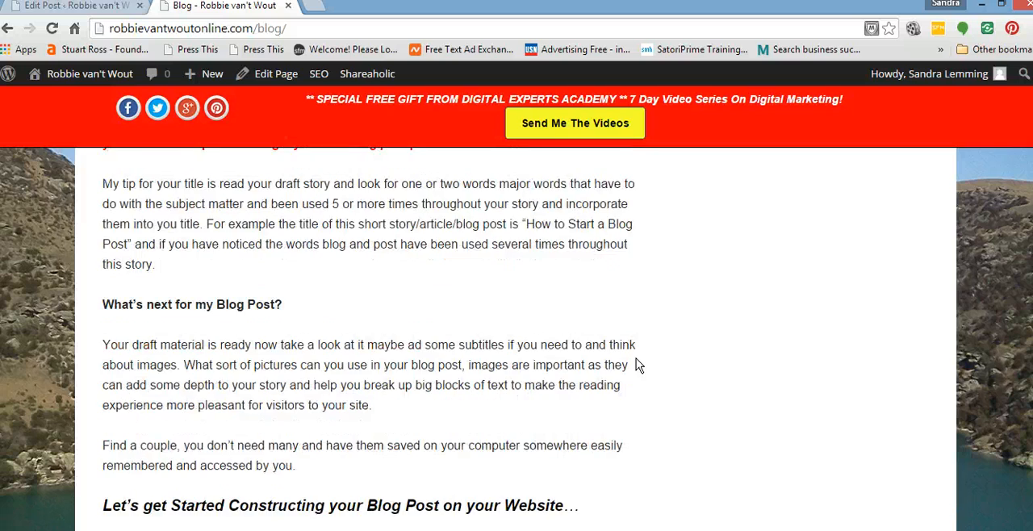
scroll(638, 363, "up", 6)
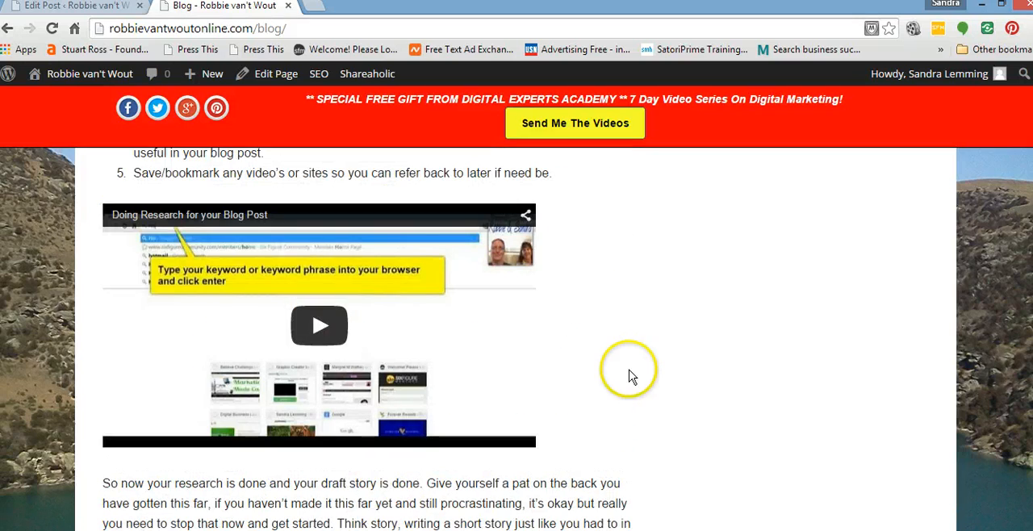
scroll(605, 376, "down", 4)
scroll(604, 370, "down", 1)
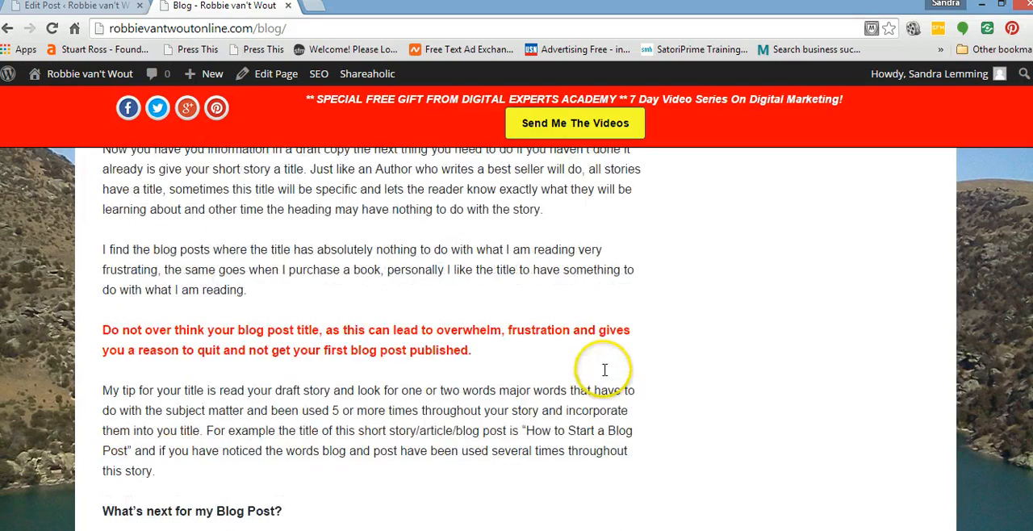
scroll(593, 323, "down", 4)
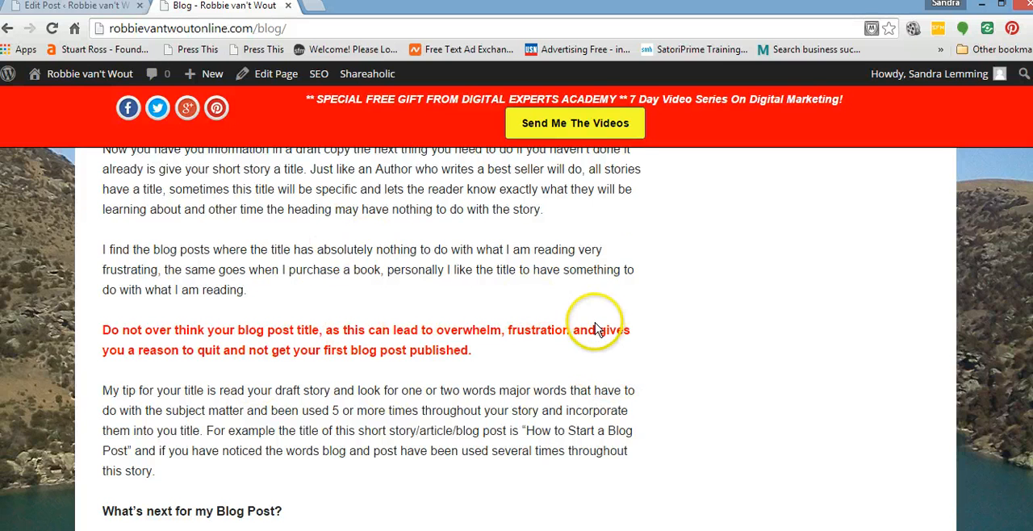
scroll(613, 337, "down", 2)
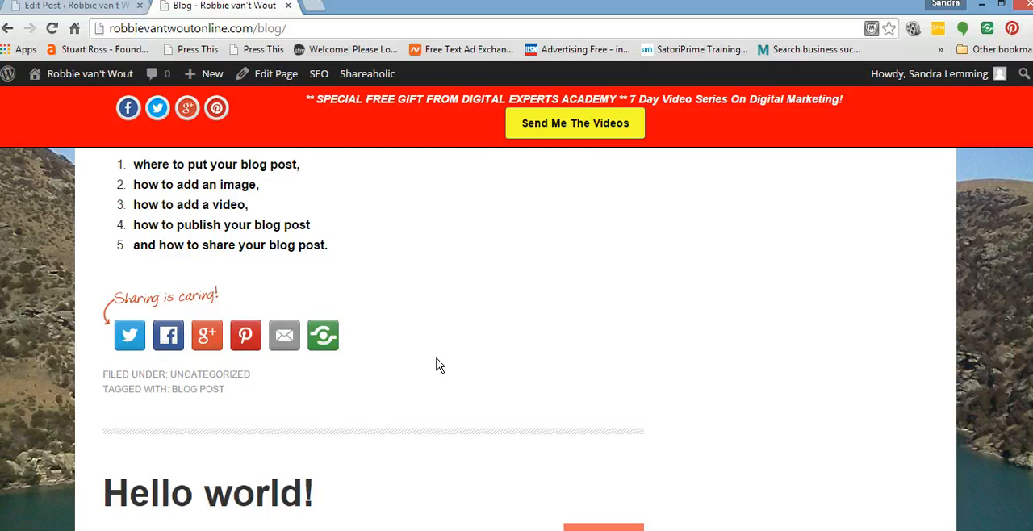
scroll(437, 363, "up", 15)
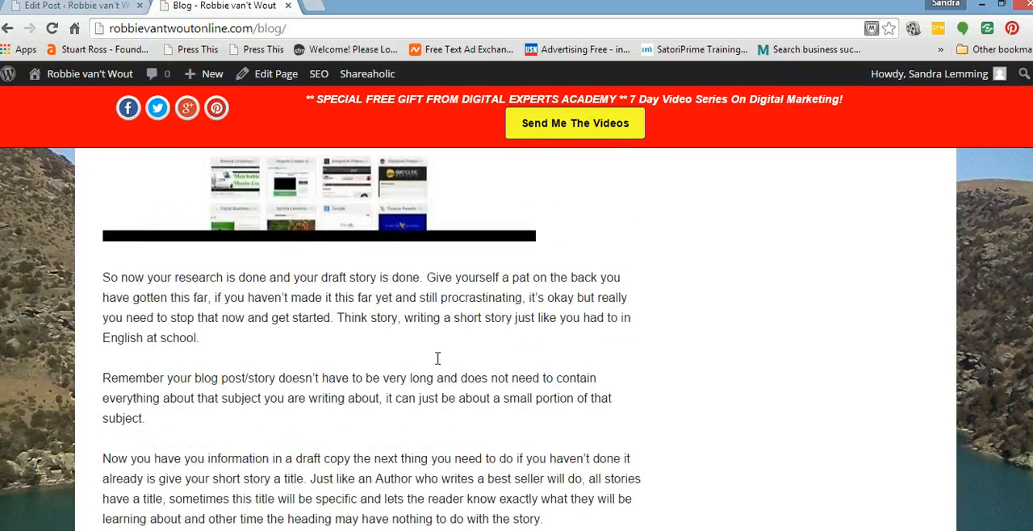
scroll(437, 358, "down", 15)
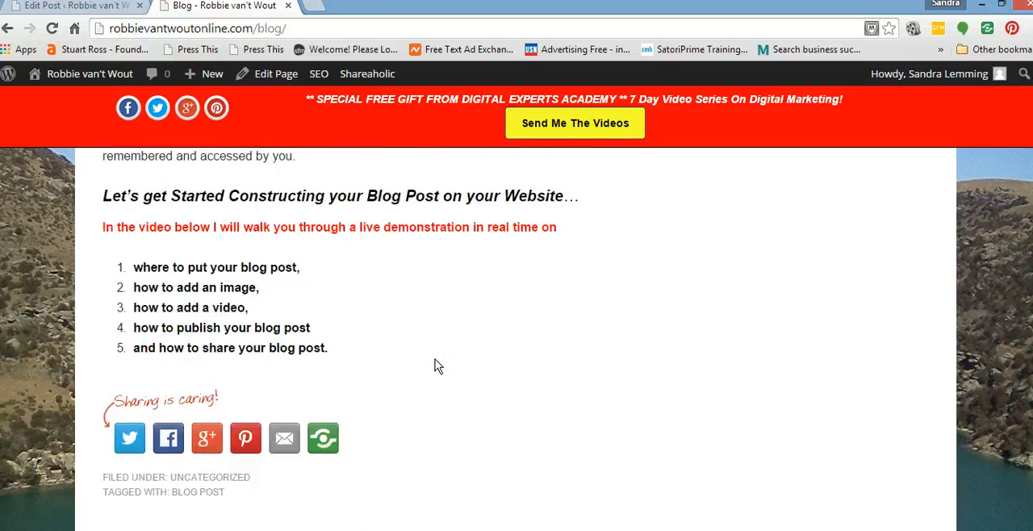
scroll(434, 366, "down", 3)
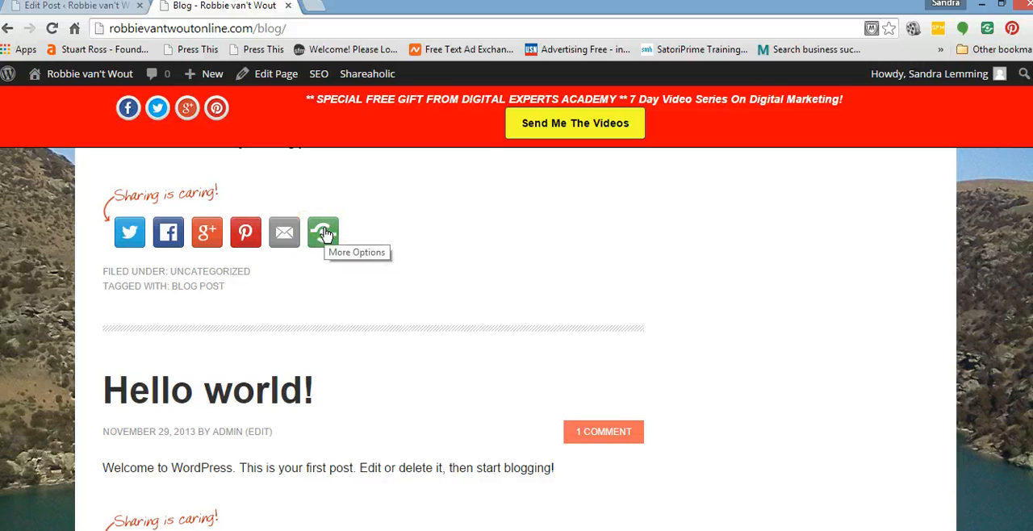
scroll(815, 363, "down", 4)
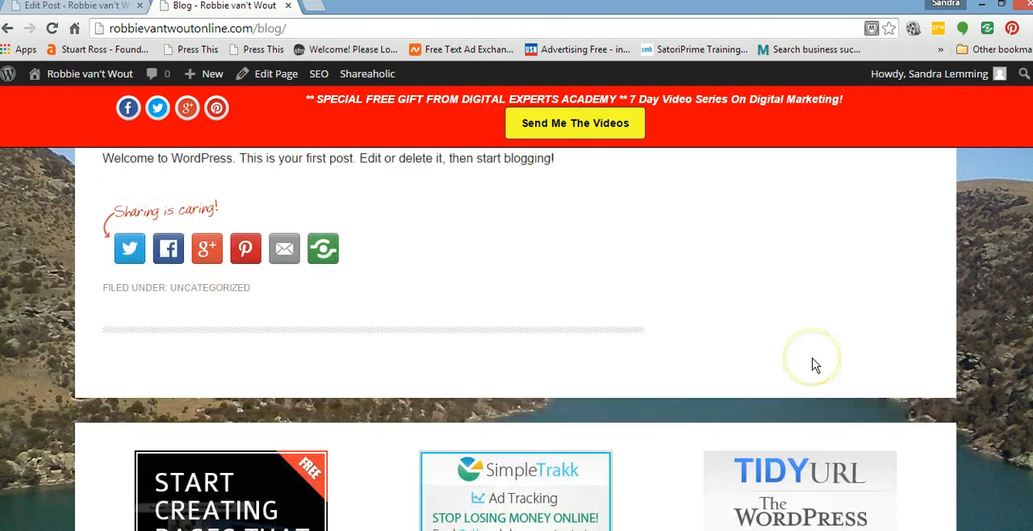
scroll(813, 362, "up", 3)
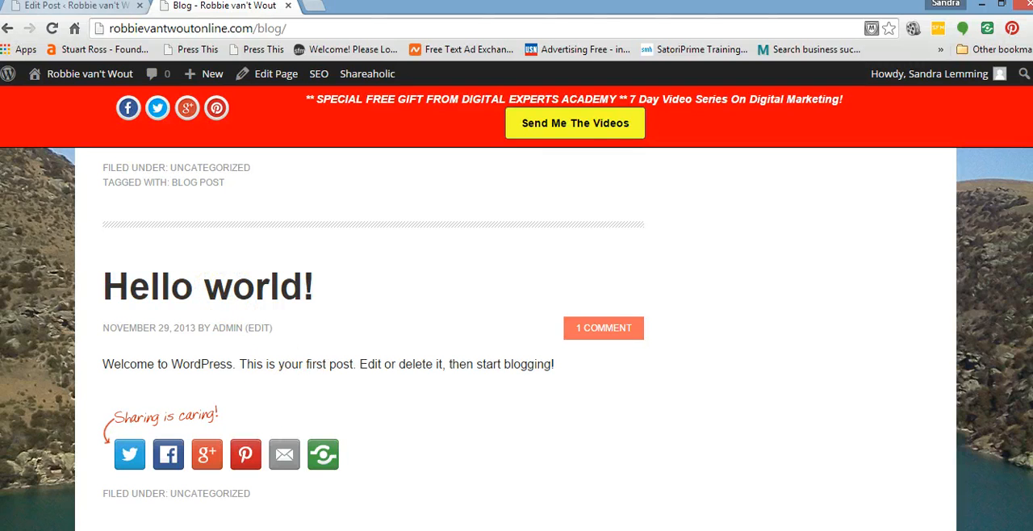
Open the list of all posts in the WordPress admin and move the "Hello world!" post to the trash.
left_click(74, 8)
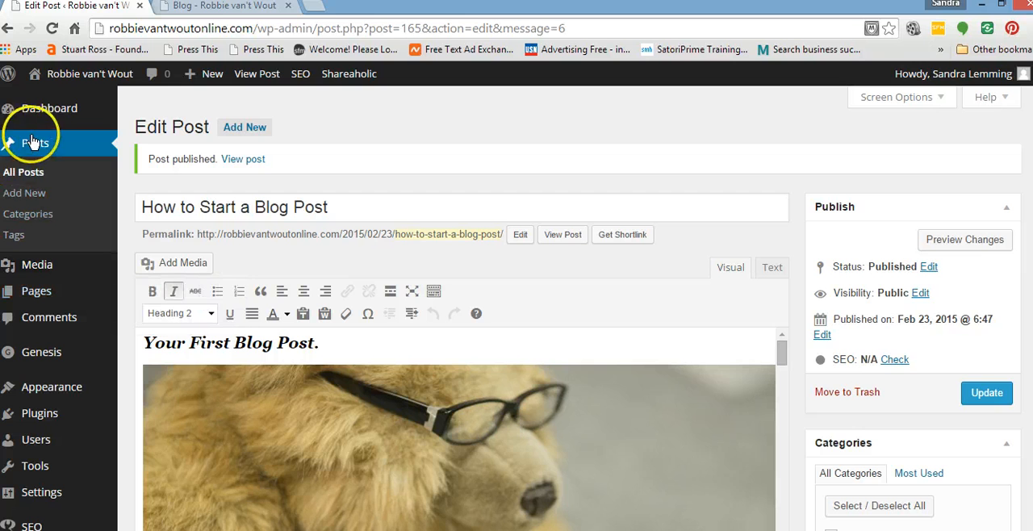
left_click(26, 173)
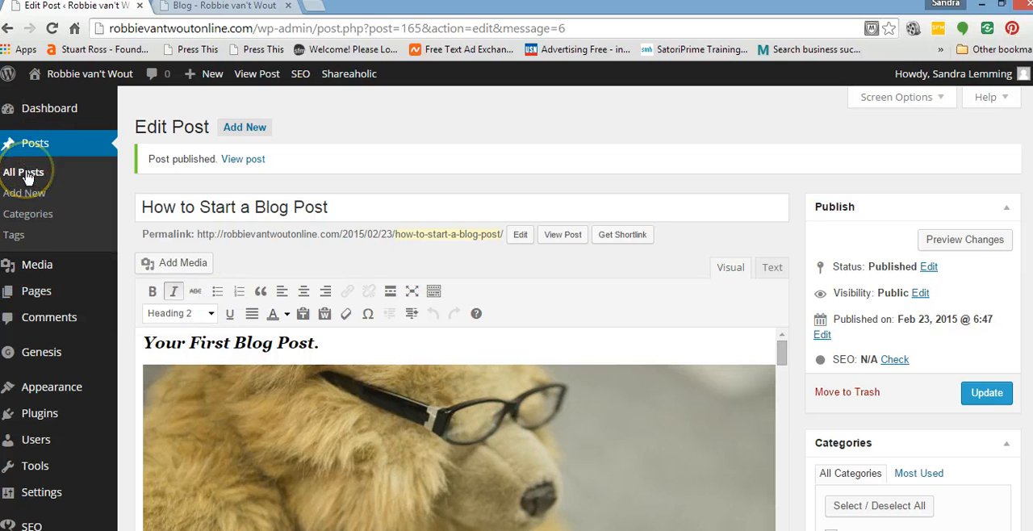
left_click(26, 174)
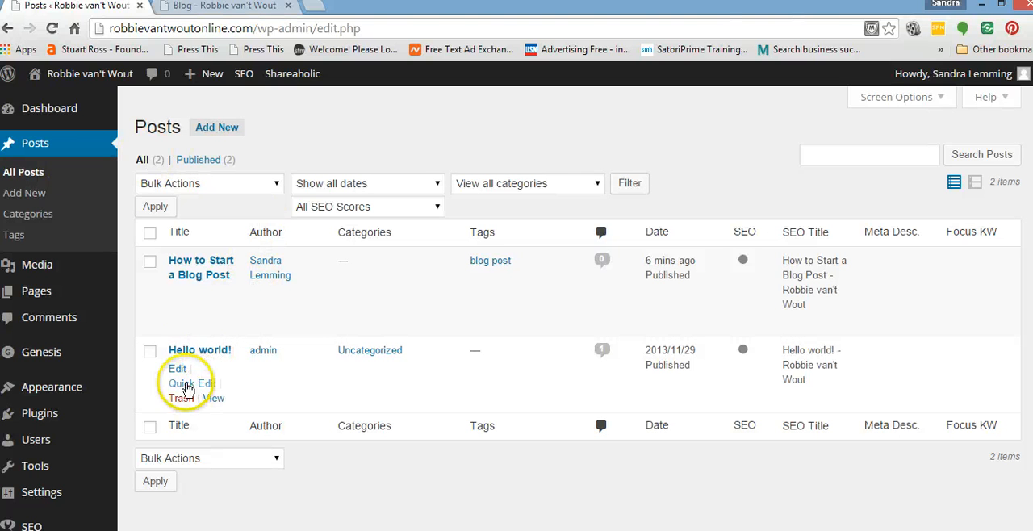
left_click(150, 351)
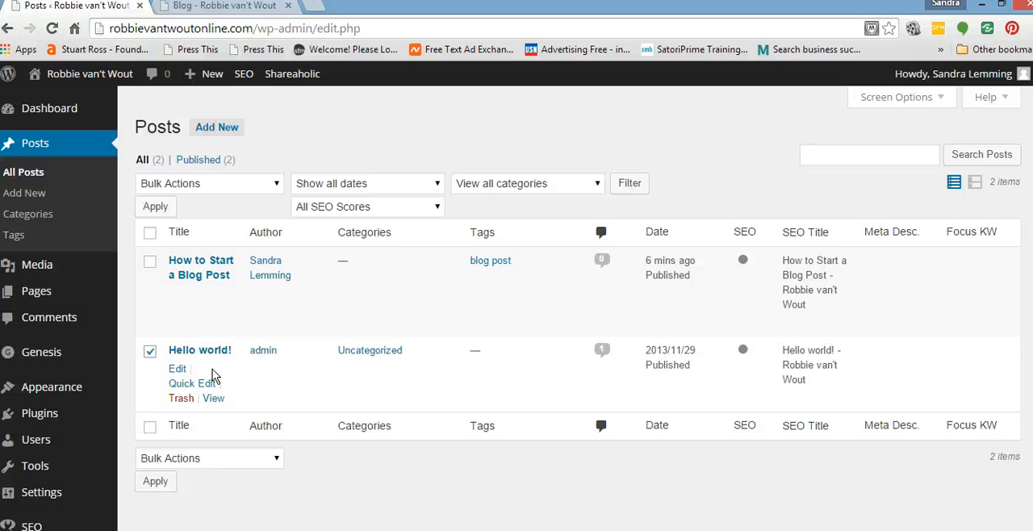
left_click(181, 398)
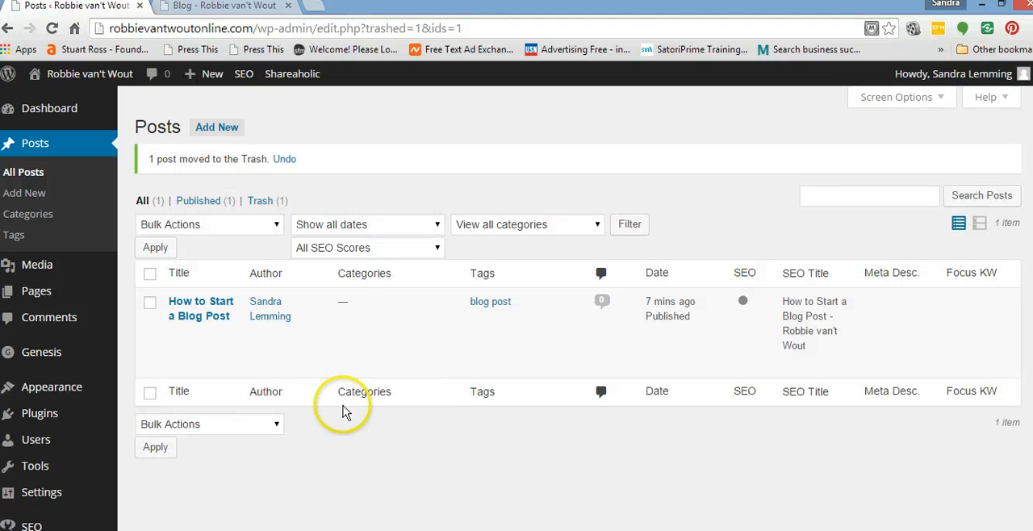
mouse_move(152, 315)
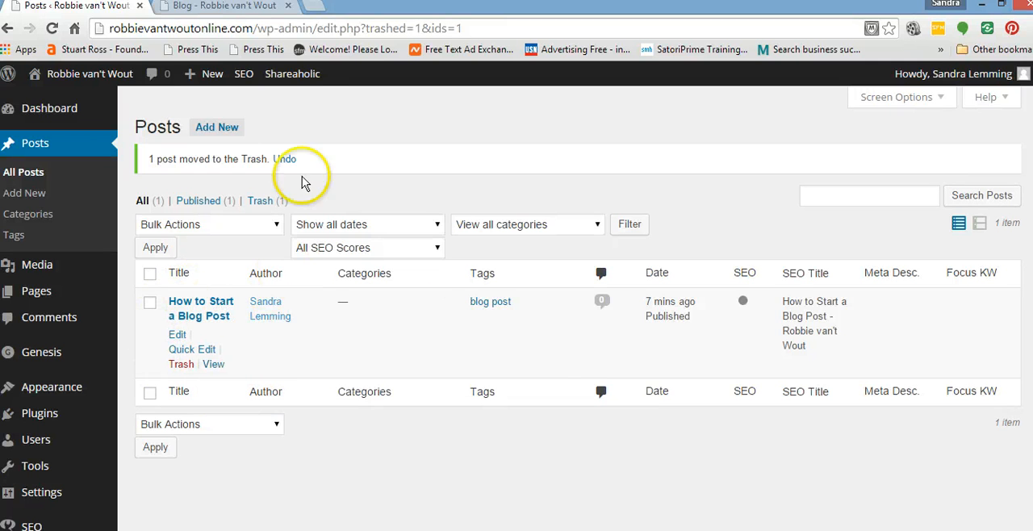
Reload the live Blog page and check whether the "Hello world!" post is still listed below the new post.
left_click(242, 6)
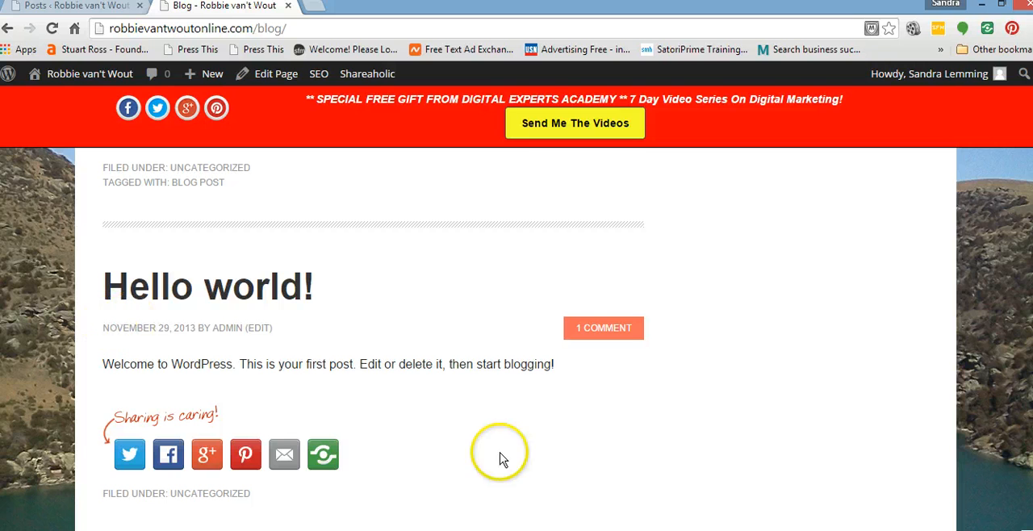
left_click(52, 29)
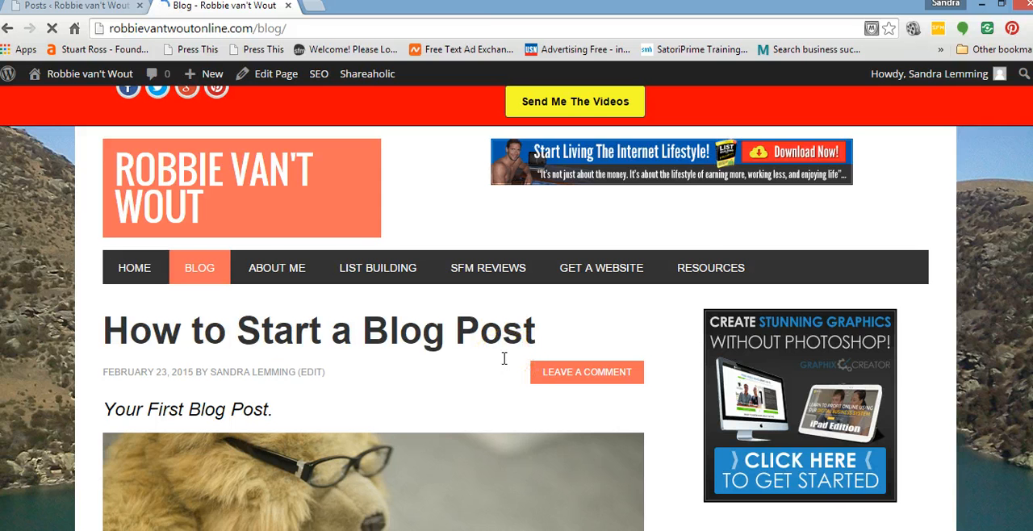
scroll(503, 358, "down", 1)
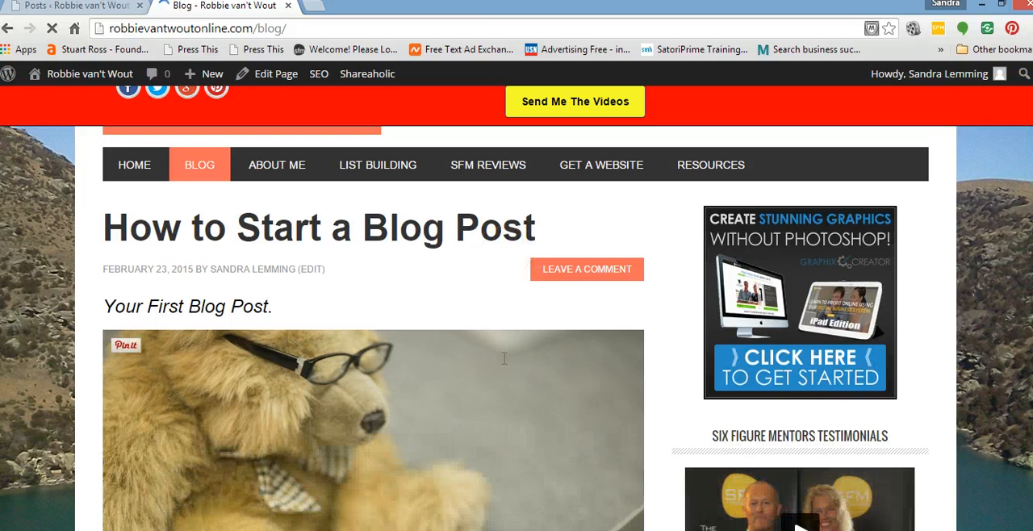
scroll(450, 346, "down", 5)
scroll(442, 347, "down", 3)
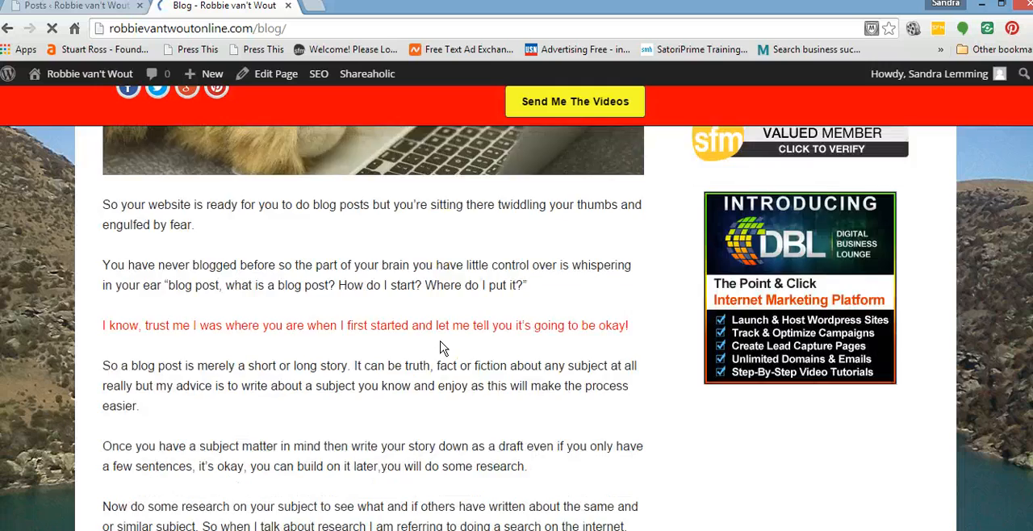
scroll(441, 342, "down", 12)
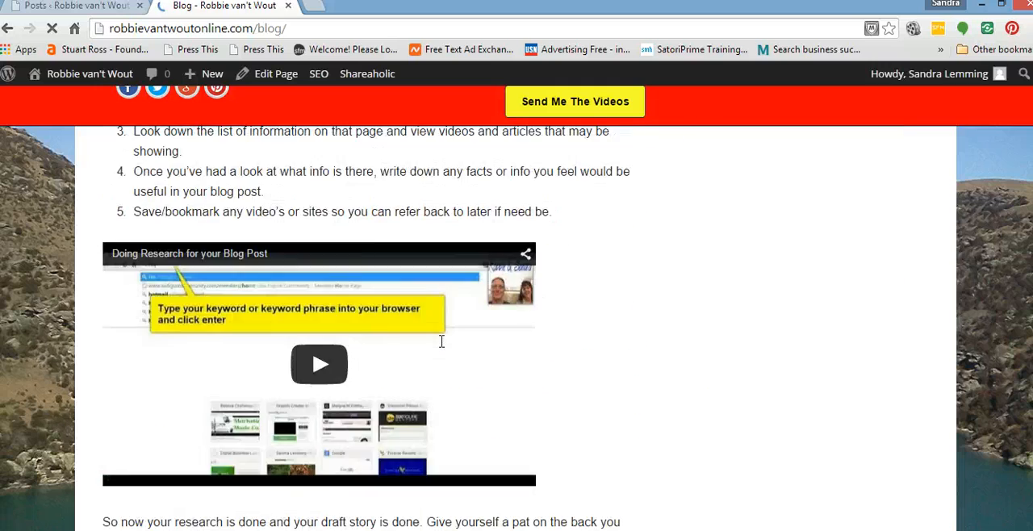
scroll(442, 347, "down", 8)
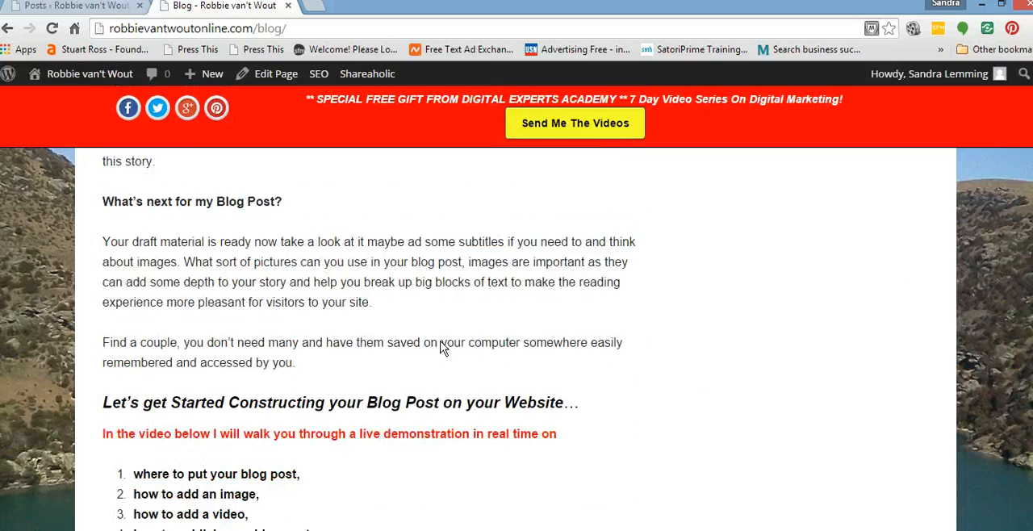
left_click(458, 343)
Review the published post's body text, coloured lines and subheadings from the closing list back up to its title.
scroll(458, 343, "up", 3)
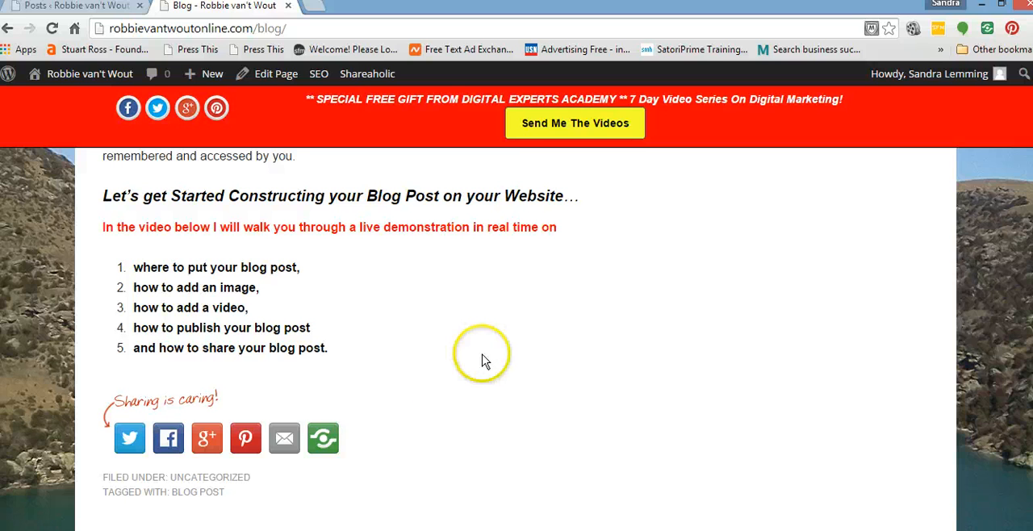
scroll(484, 359, "up", 3)
scroll(484, 362, "up", 3)
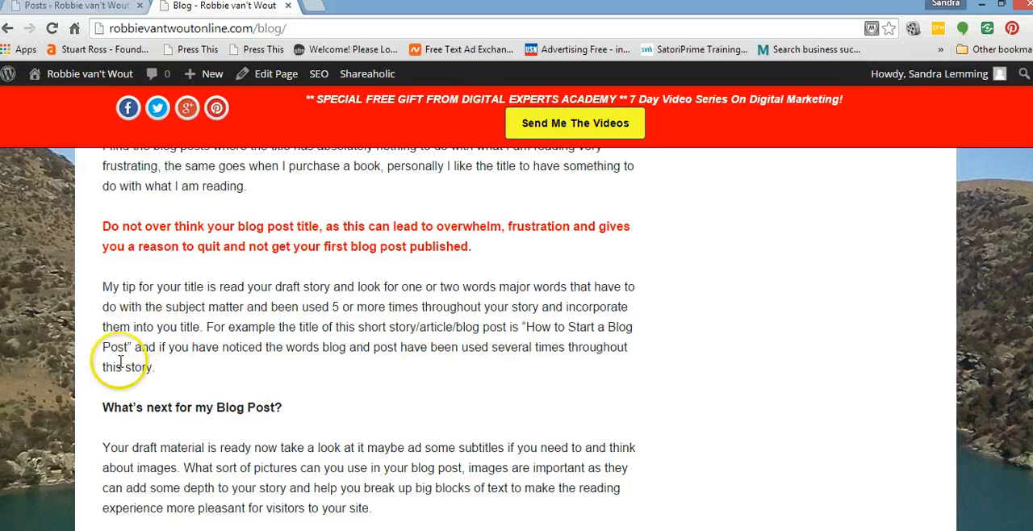
scroll(334, 452, "up", 5)
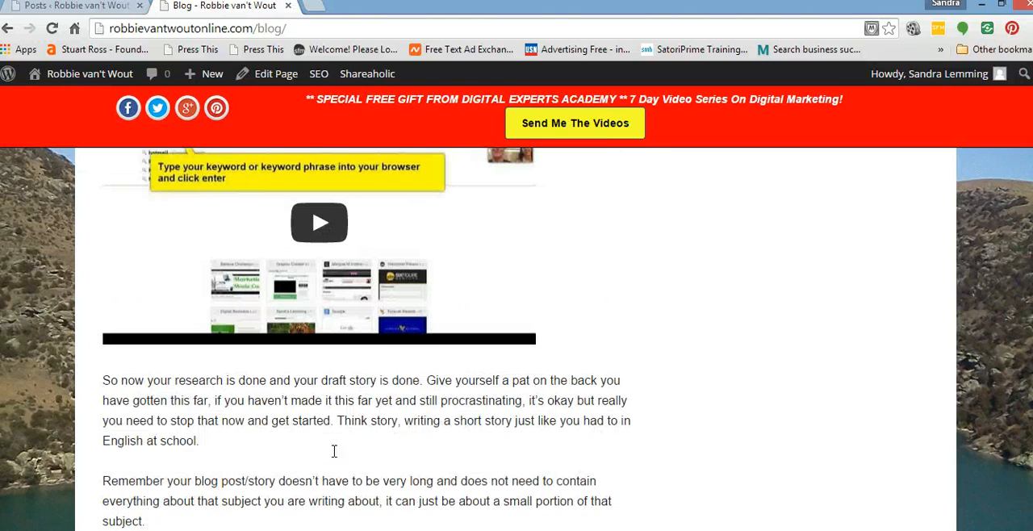
scroll(494, 446, "down", 3)
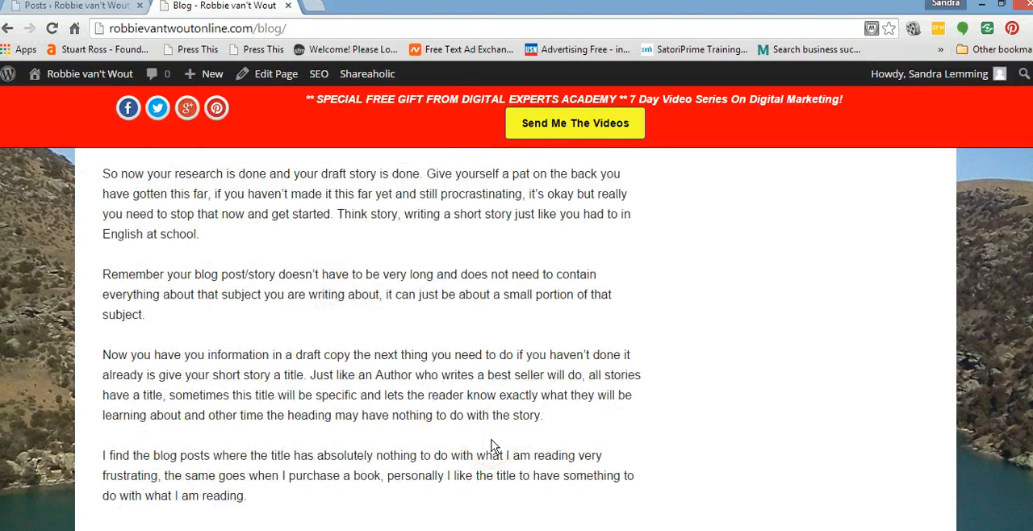
scroll(494, 446, "down", 3)
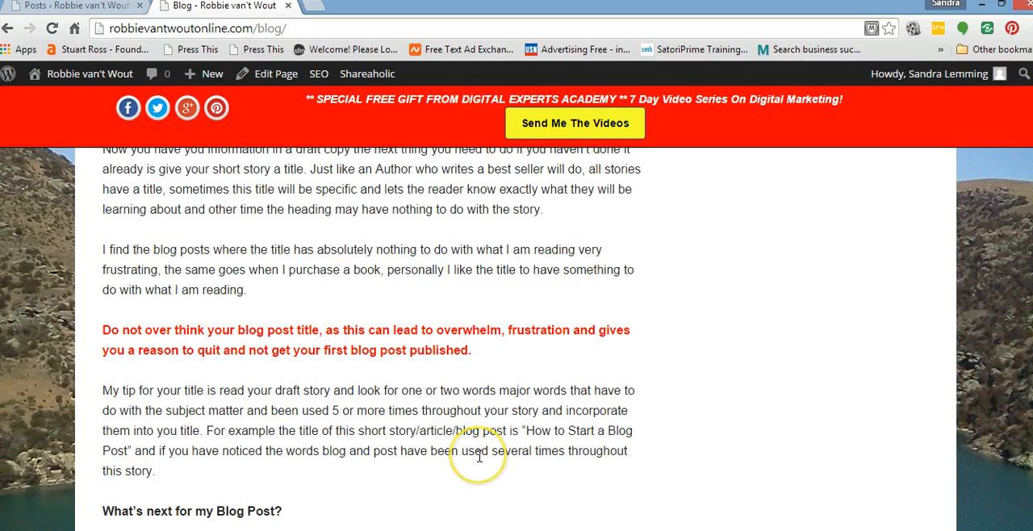
scroll(481, 456, "up", 3)
scroll(480, 456, "up", 3)
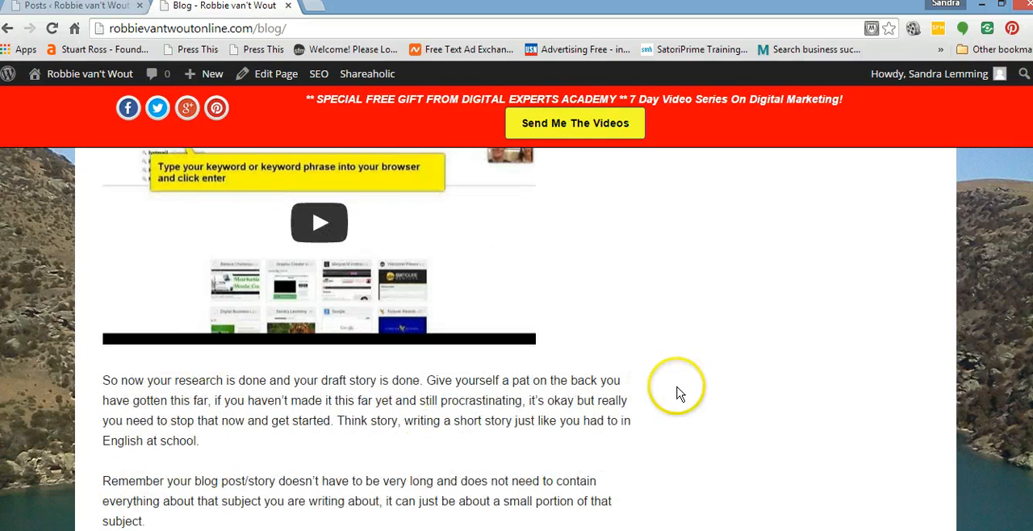
scroll(601, 397, "down", 3)
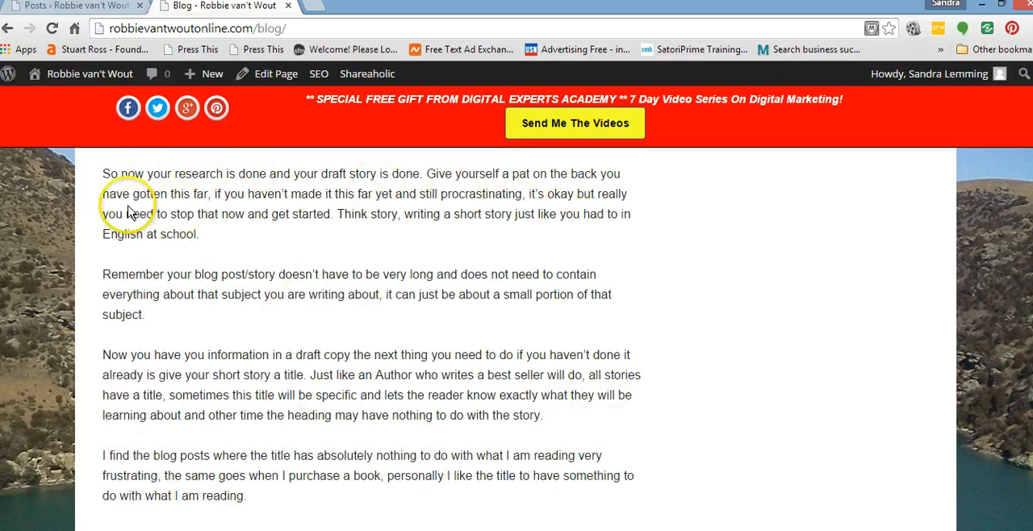
scroll(282, 284, "down", 2)
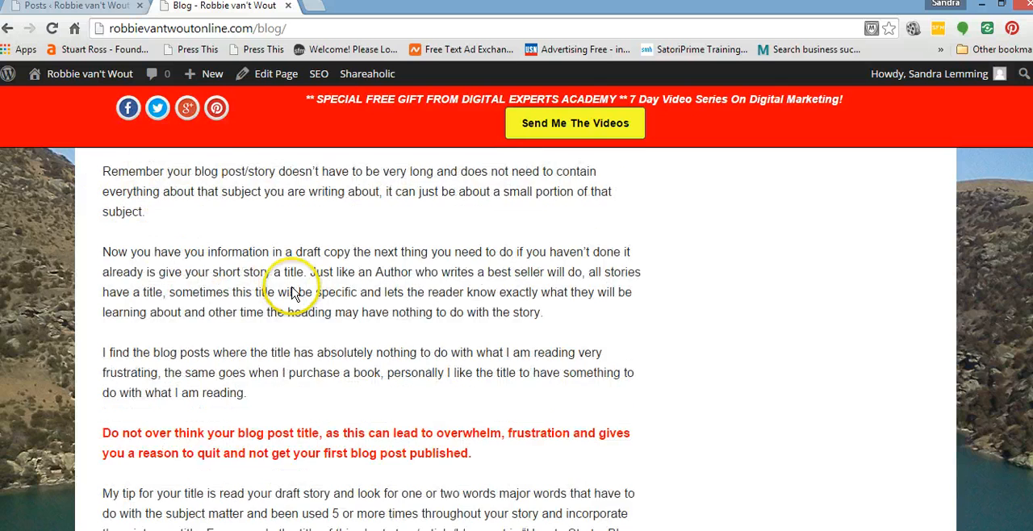
scroll(326, 275, "down", 2)
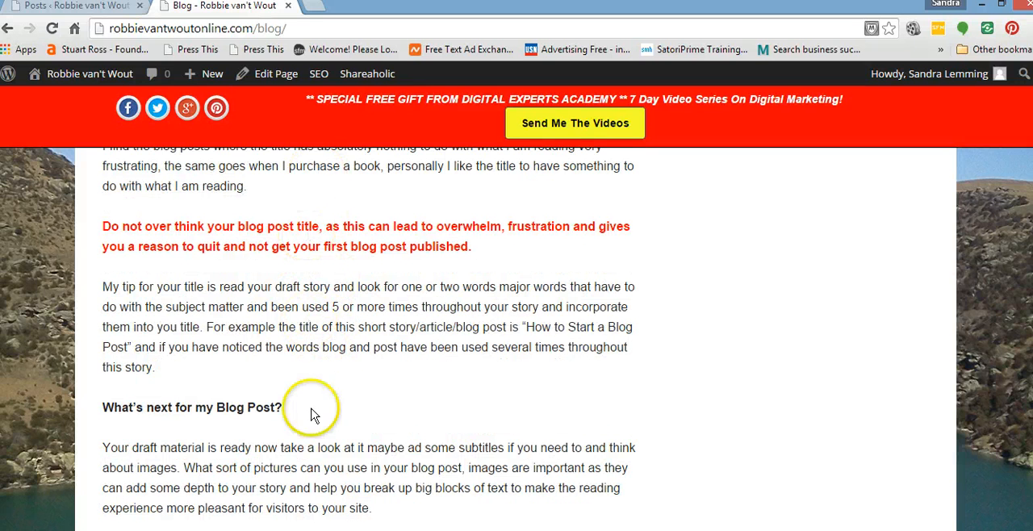
scroll(533, 397, "up", 12)
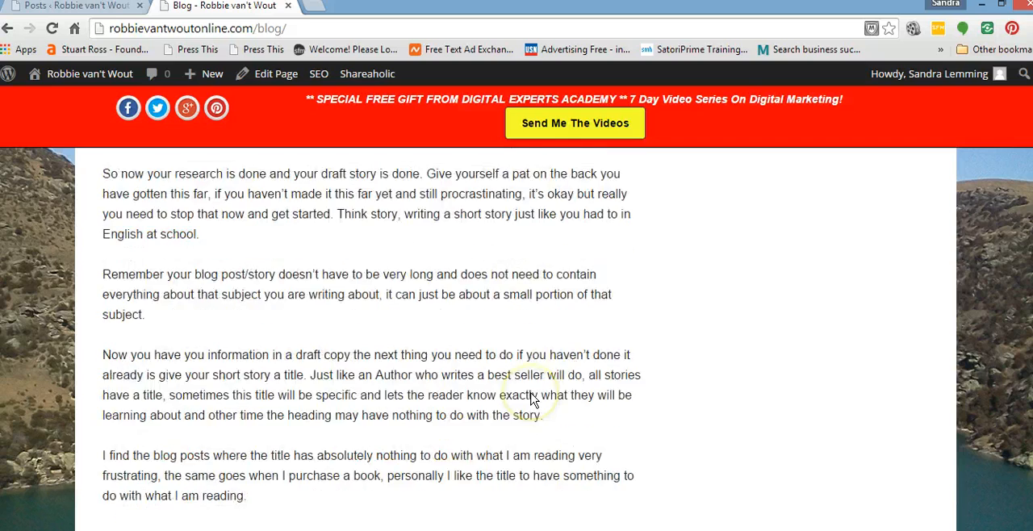
scroll(533, 397, "up", 10)
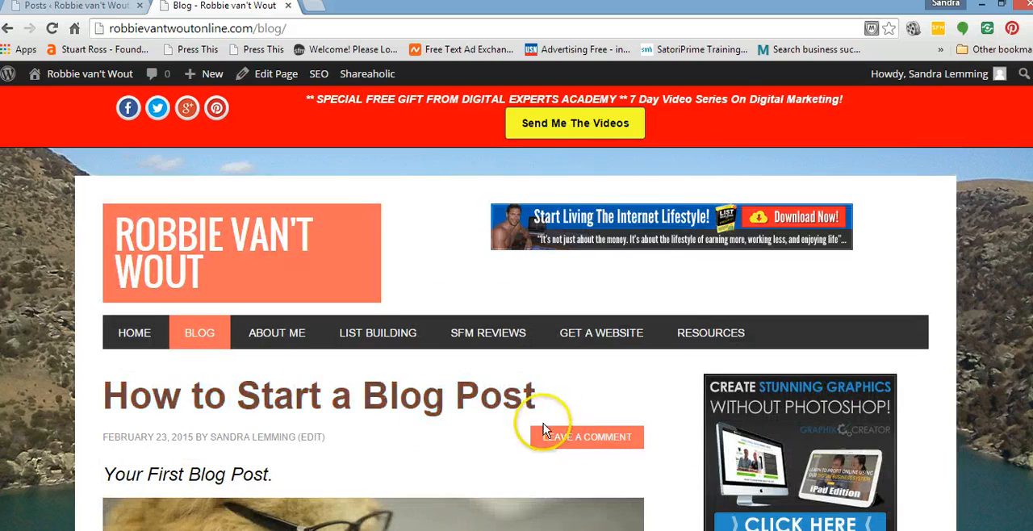
left_click(408, 420)
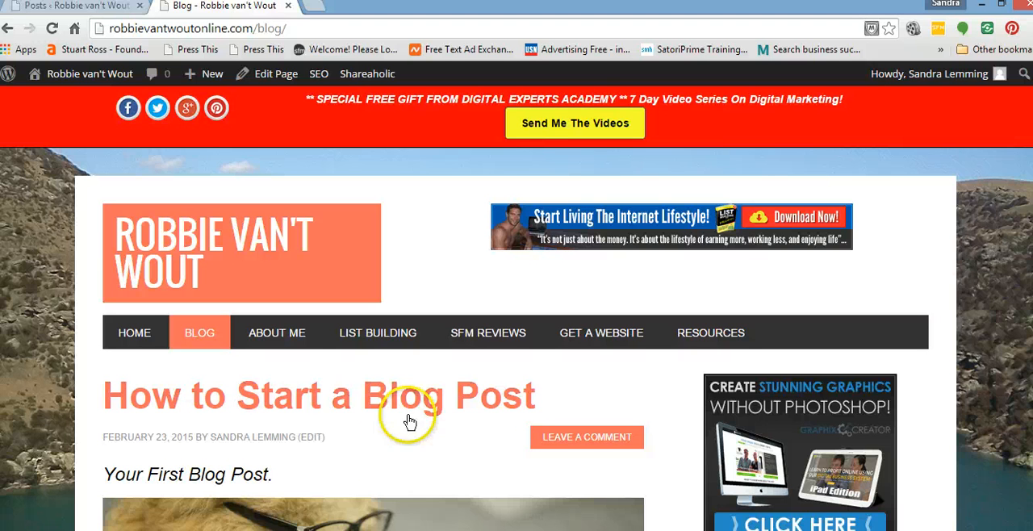